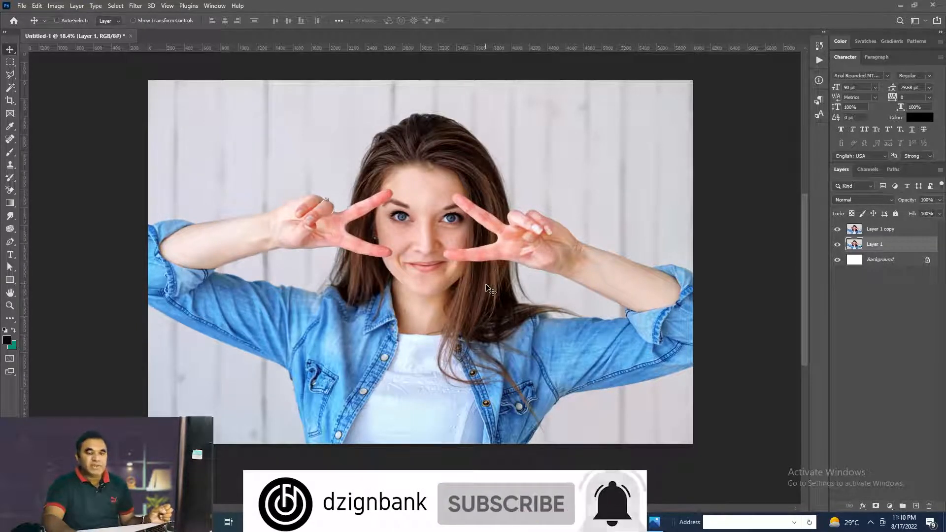
Delete the existing photo copy layer and make a fresh duplicate of Layer 1.
drag(889, 230, 929, 506)
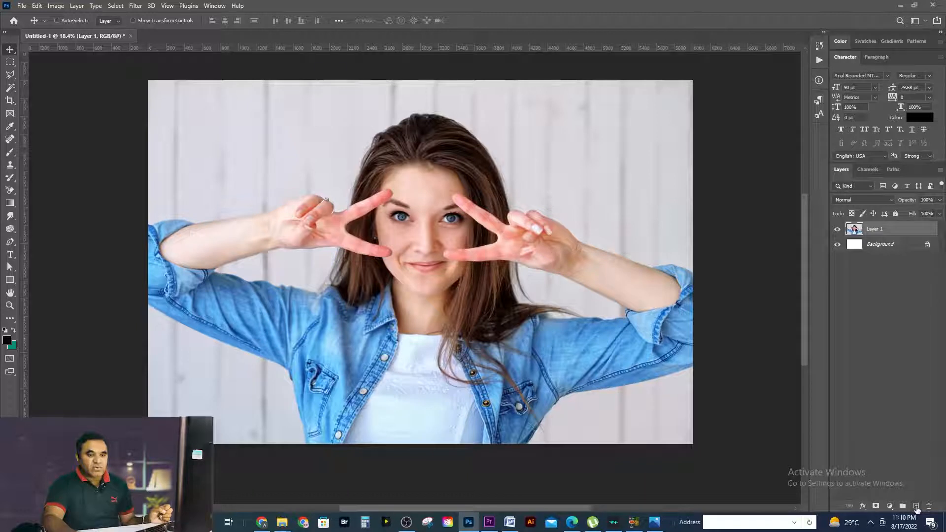
drag(879, 230, 916, 505)
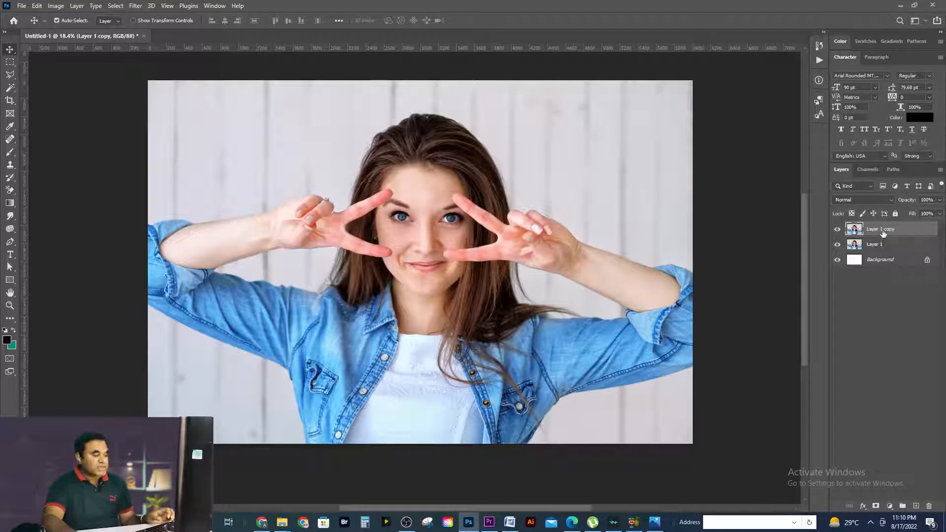
key(Delete)
key(ctrl+j)
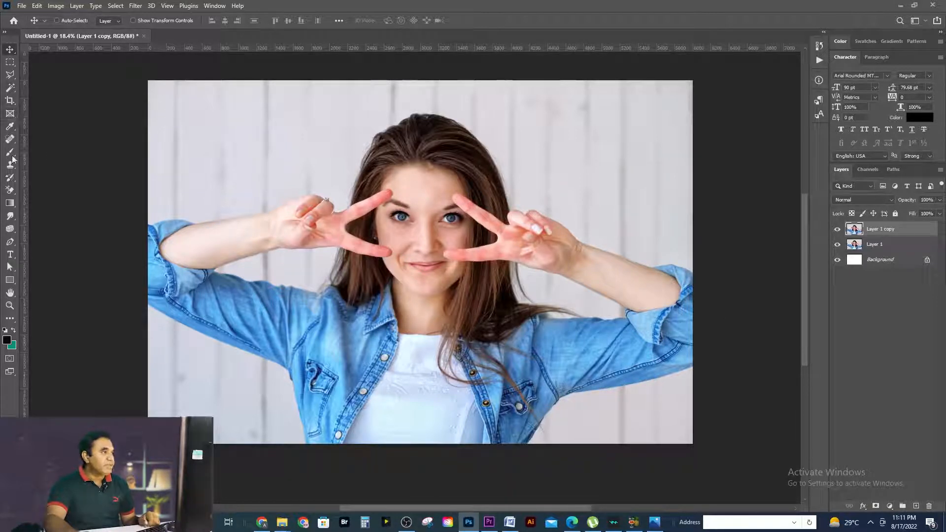
Choose the Background Eraser Tool, keep its limits at Discontiguous and set the tolerance to 40%.
click(10, 193)
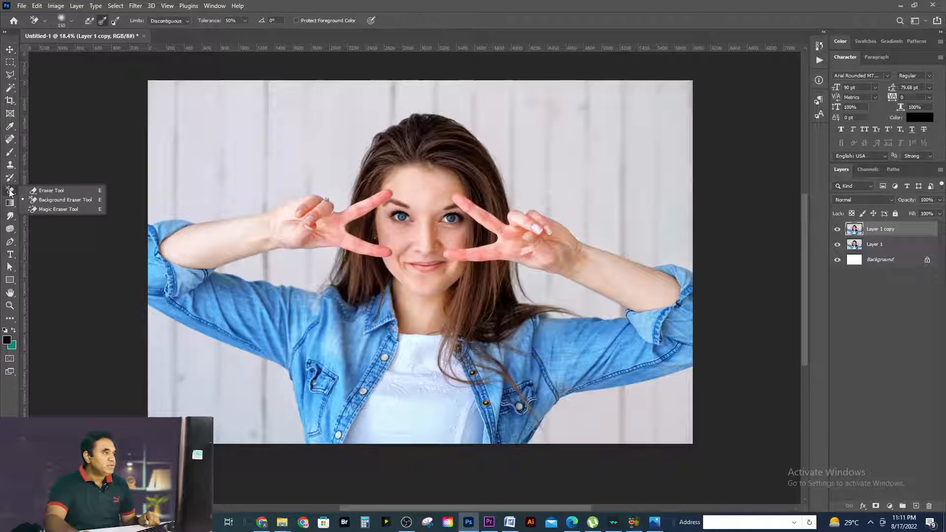
click(48, 201)
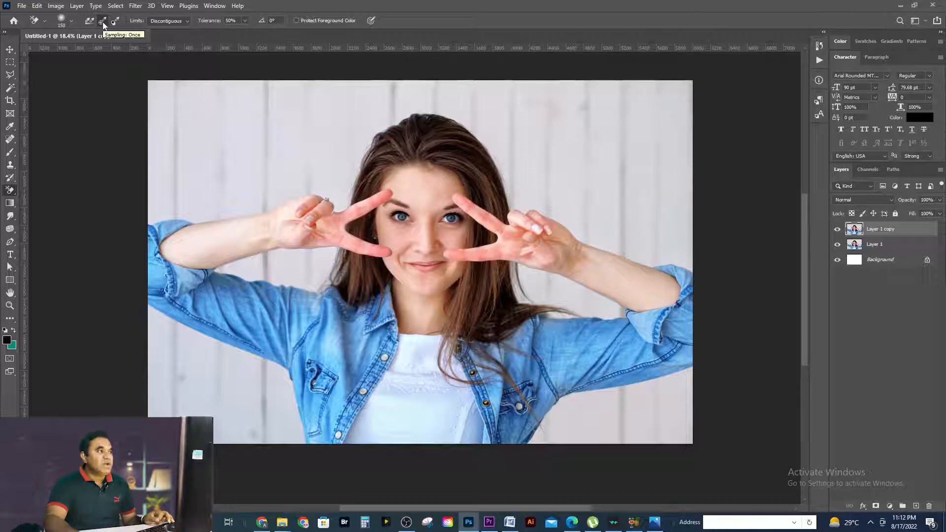
click(167, 21)
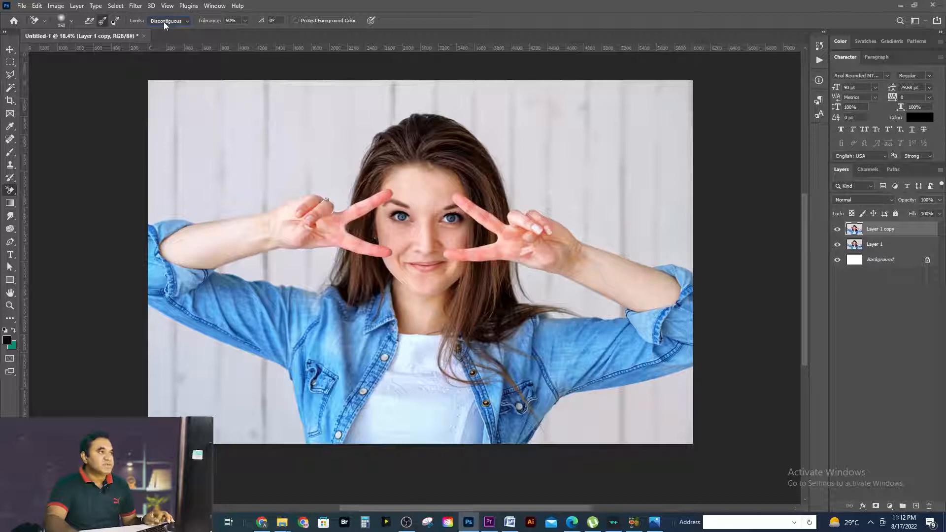
click(231, 20)
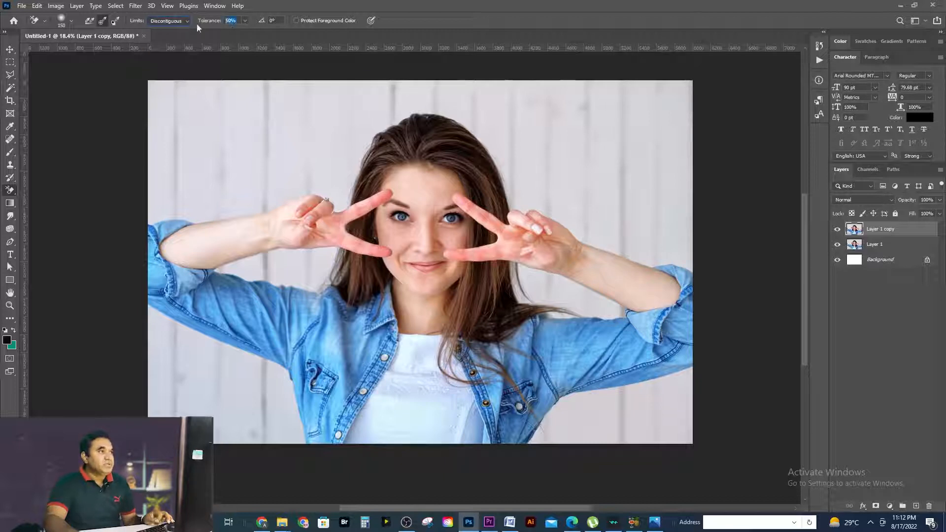
text(40)
key(Return)
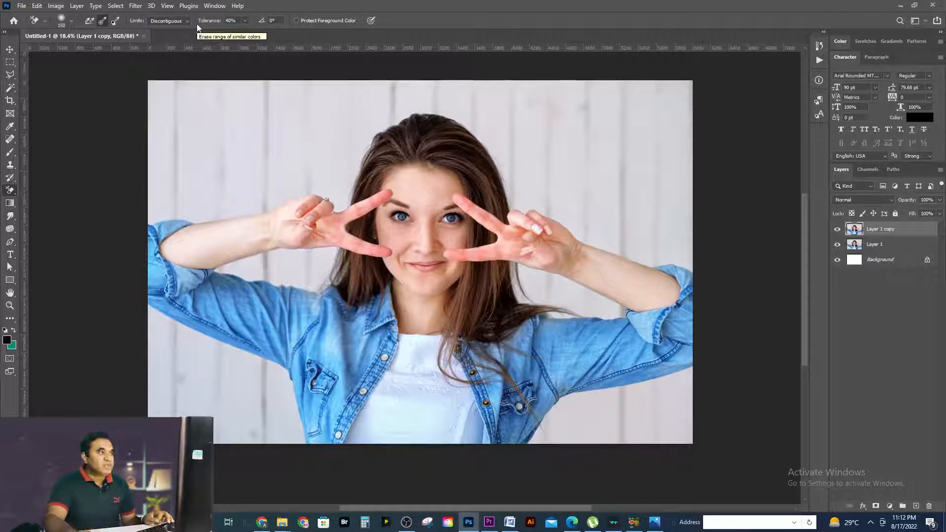
Add a teal-blue solid color fill layer between Layer 1 and Layer 1 copy, checking it by toggling the copy's visibility.
drag(392, 124, 474, 195)
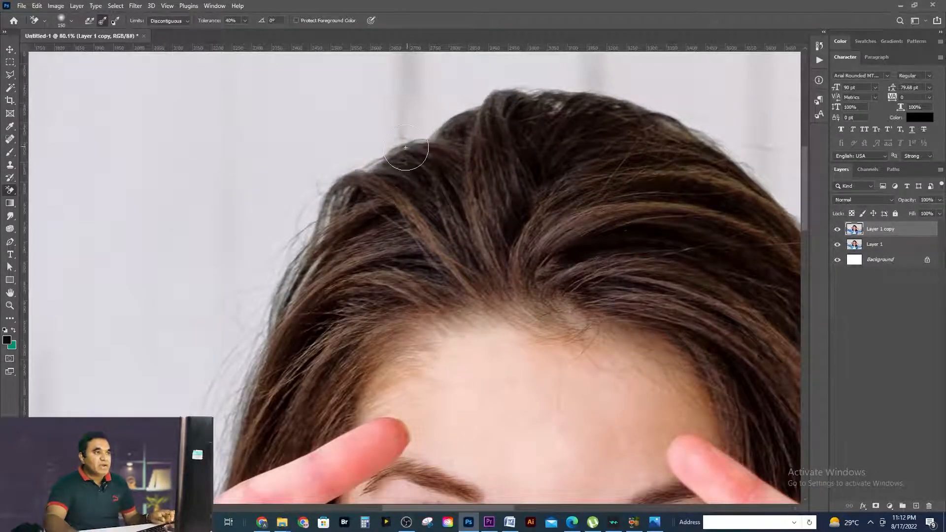
click(881, 244)
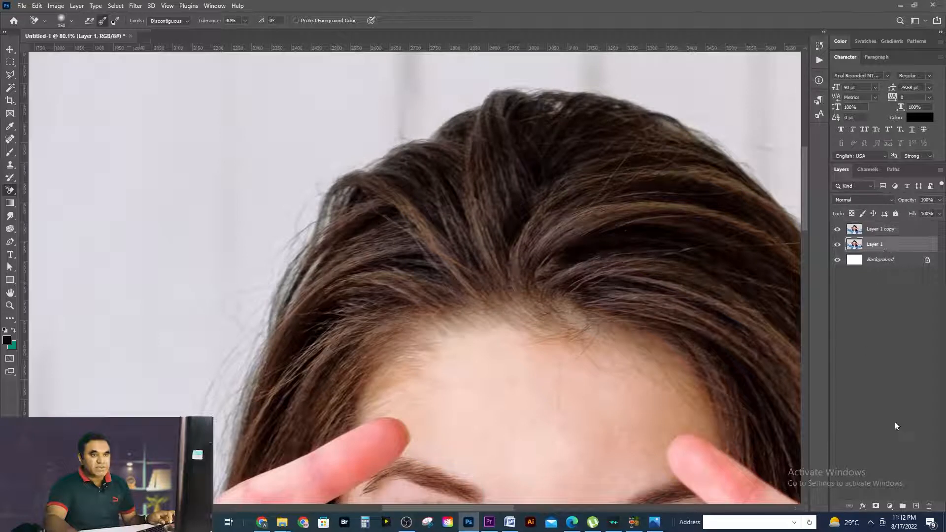
click(892, 507)
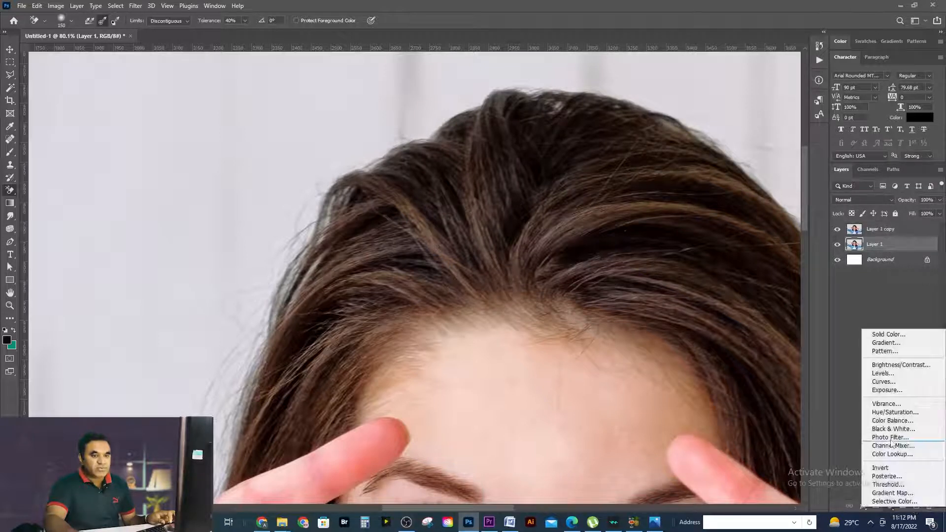
click(885, 337)
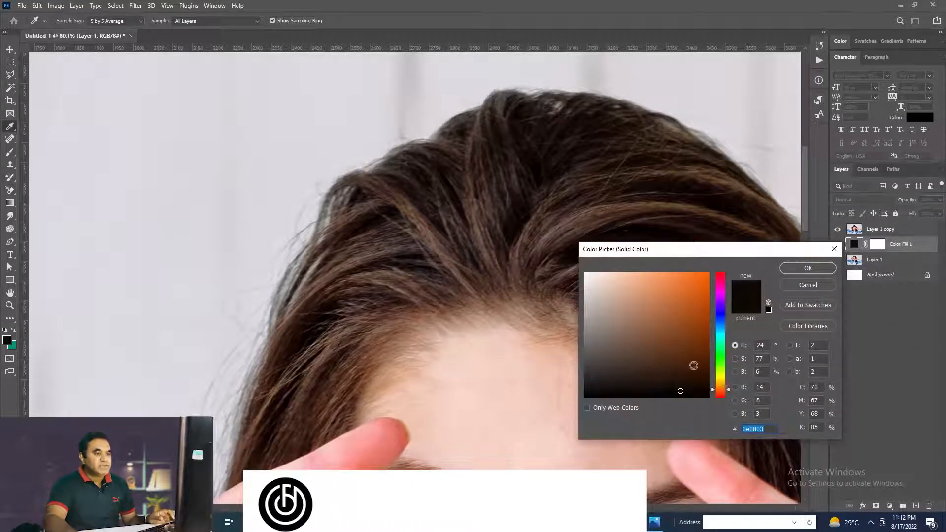
drag(721, 337, 721, 326)
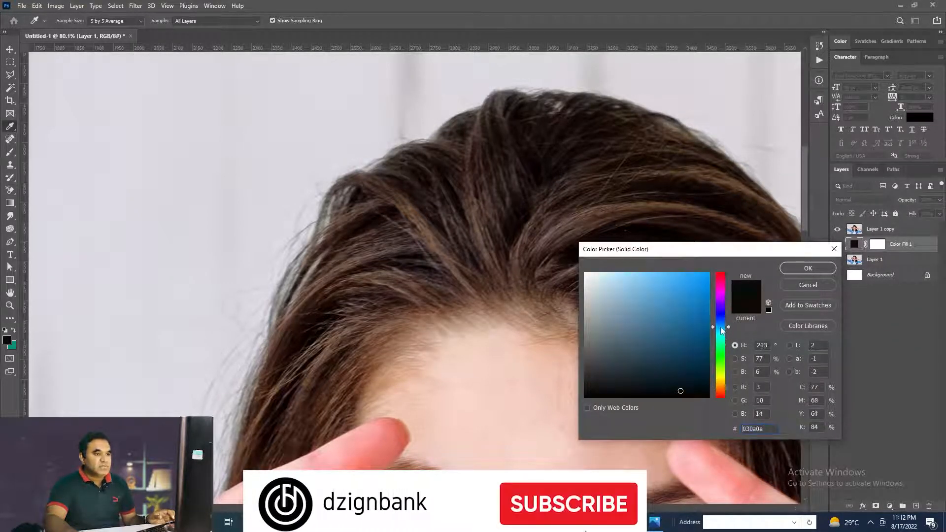
click(710, 330)
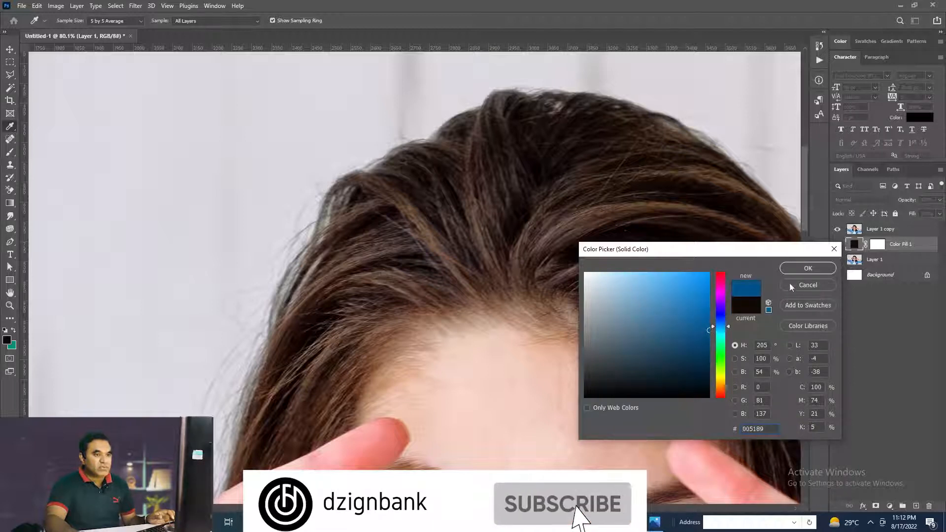
drag(720, 327, 720, 330)
click(702, 317)
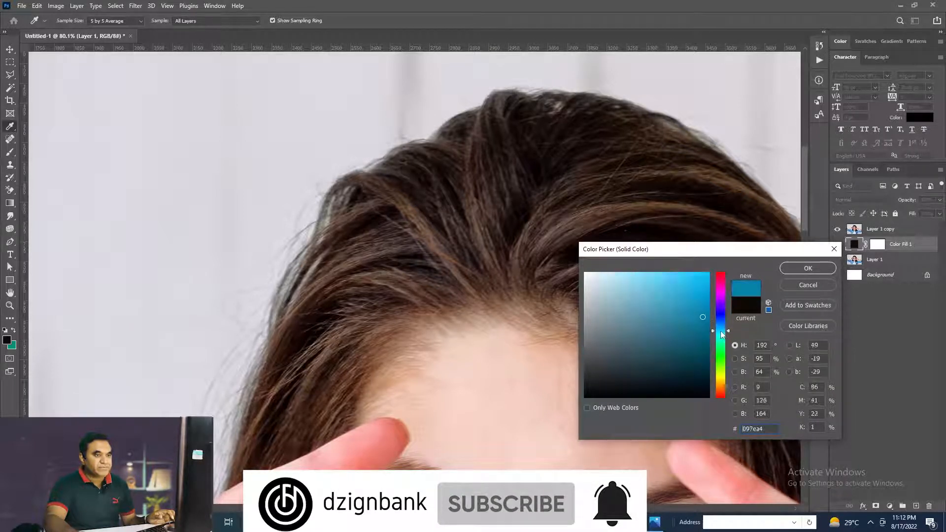
click(808, 268)
click(838, 231)
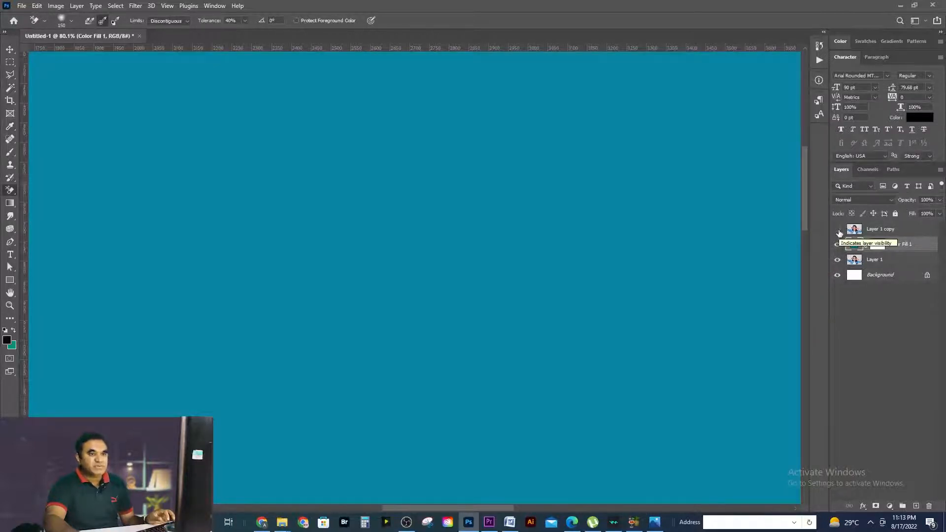
click(837, 230)
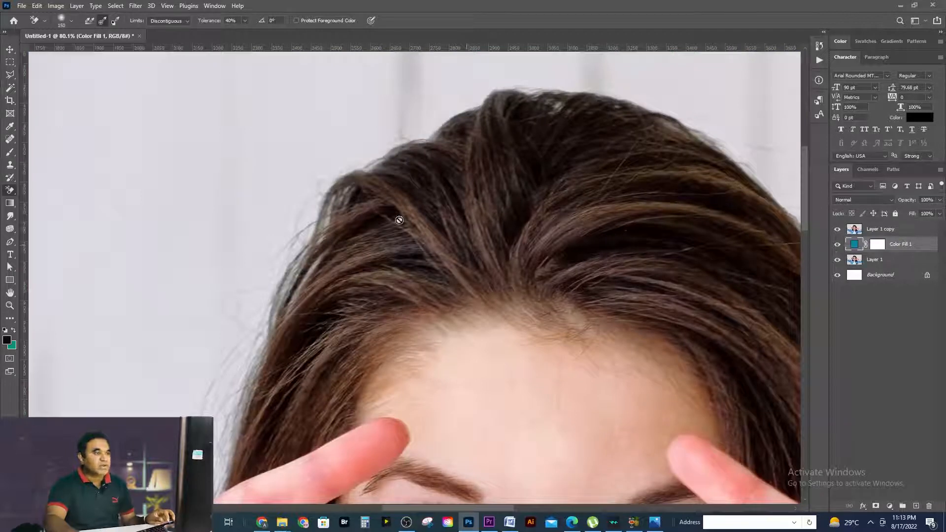
Duplicate Layer 1 copy and hide the original copy, leaving only the new duplicate visible above the color fill.
drag(434, 126, 447, 158)
drag(445, 193, 507, 244)
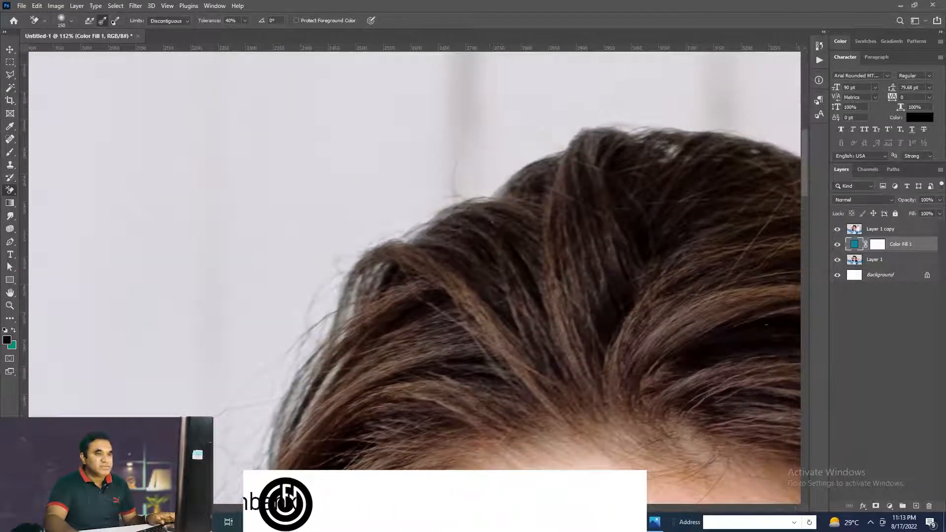
click(881, 230)
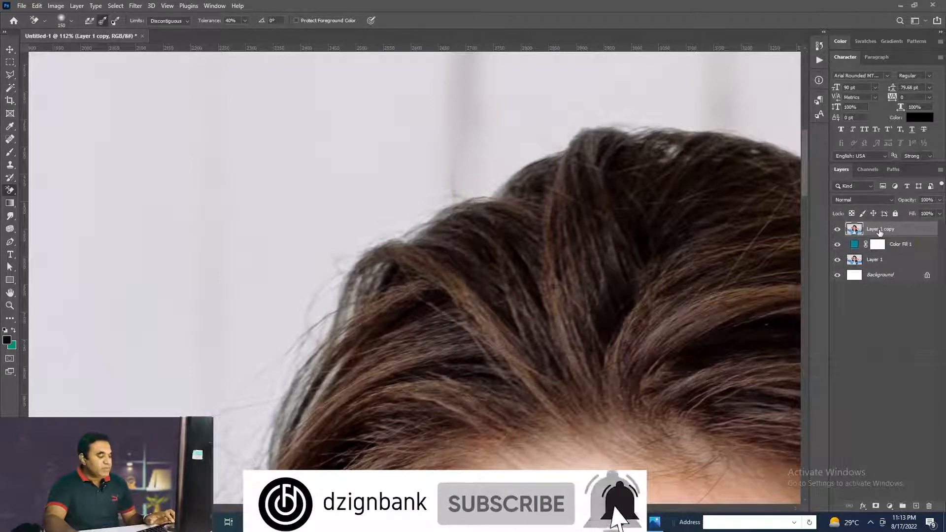
key(ctrl+j)
click(837, 230)
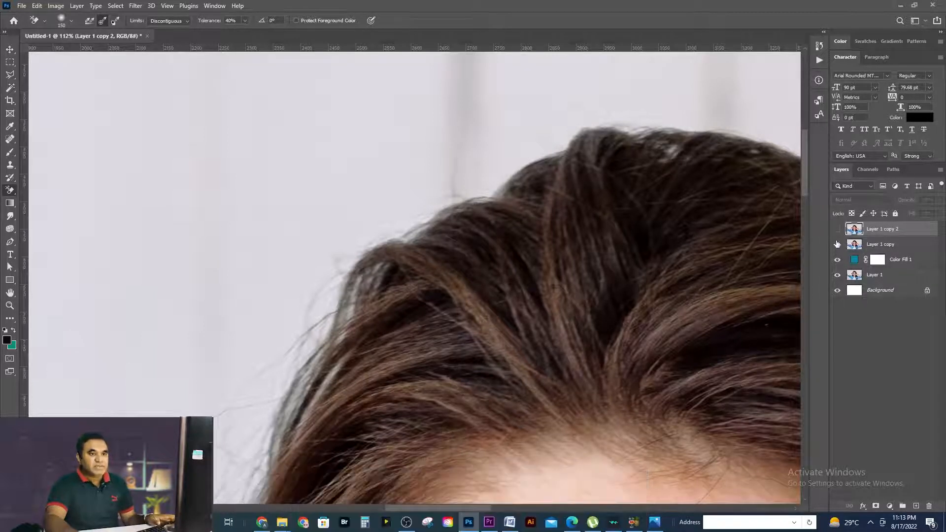
click(838, 244)
click(837, 230)
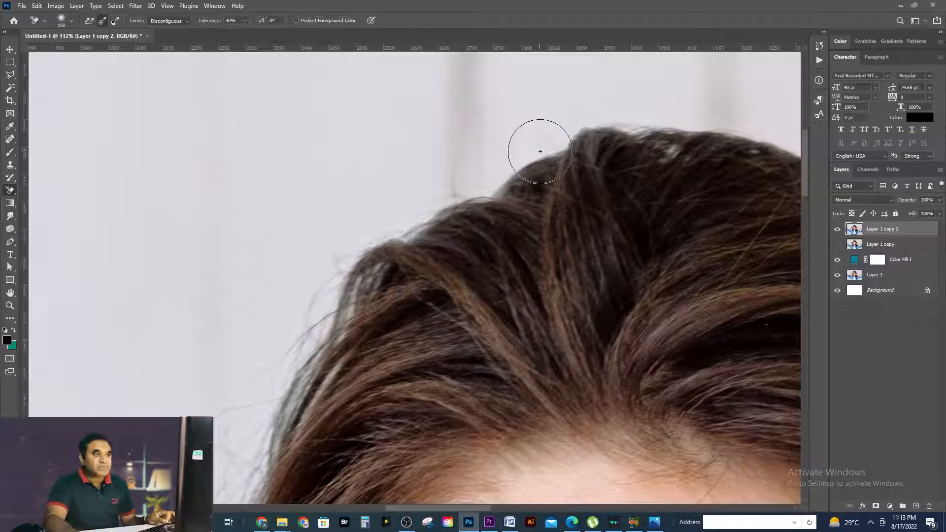
Erase the light background on Layer 1 copy 2 around the crown and upper-left edge of the hair.
mouse_move(545, 142)
mouse_down()
mouse_move(523, 161)
mouse_move(493, 160)
mouse_move(437, 200)
mouse_move(392, 217)
mouse_move(337, 308)
mouse_move(324, 358)
mouse_move(268, 414)
mouse_up()
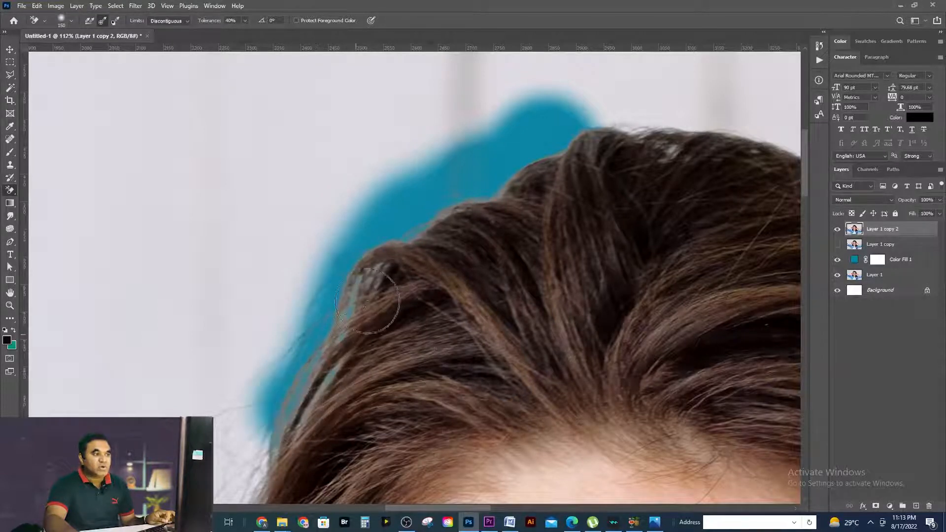
mouse_move(414, 241)
mouse_down()
mouse_move(495, 192)
mouse_move(590, 156)
mouse_move(634, 145)
mouse_move(749, 145)
mouse_move(670, 157)
mouse_move(699, 147)
mouse_move(621, 134)
mouse_move(555, 139)
mouse_move(481, 165)
mouse_move(574, 131)
mouse_move(752, 128)
mouse_move(576, 141)
mouse_move(457, 181)
mouse_move(406, 209)
mouse_move(357, 246)
mouse_move(333, 281)
mouse_move(253, 412)
mouse_move(245, 465)
mouse_up()
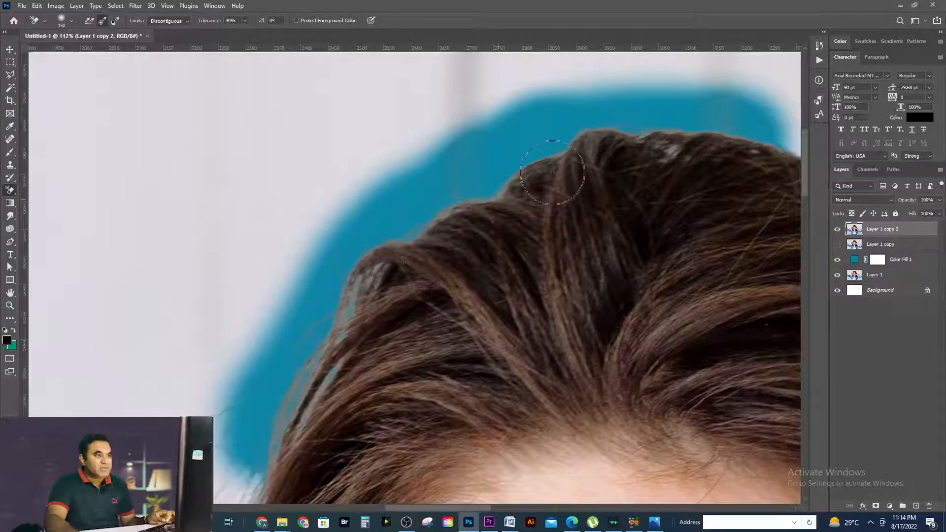
mouse_move(698, 147)
mouse_down()
mouse_move(571, 91)
mouse_move(359, 194)
mouse_move(285, 321)
mouse_move(254, 345)
mouse_up()
Erase the background beside the left side of the hair down to the raised finger.
drag(414, 378, 627, 210)
drag(532, 370, 578, 272)
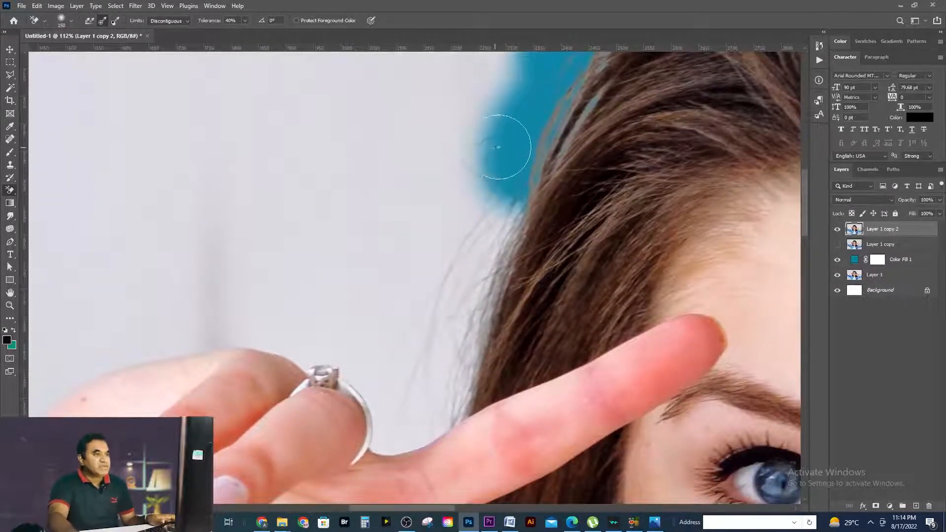
mouse_move(481, 225)
mouse_down()
mouse_move(509, 209)
mouse_move(518, 186)
mouse_move(445, 346)
mouse_move(521, 111)
mouse_move(465, 185)
mouse_move(449, 227)
mouse_move(427, 384)
mouse_move(448, 386)
mouse_up()
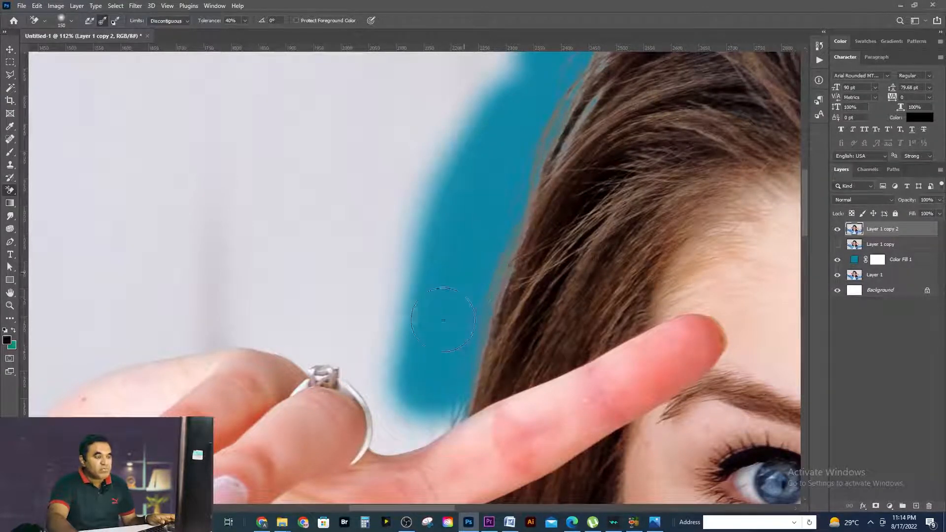
mouse_move(443, 321)
mouse_down()
mouse_move(414, 355)
mouse_move(416, 302)
mouse_move(479, 144)
mouse_move(518, 102)
mouse_move(510, 91)
mouse_up()
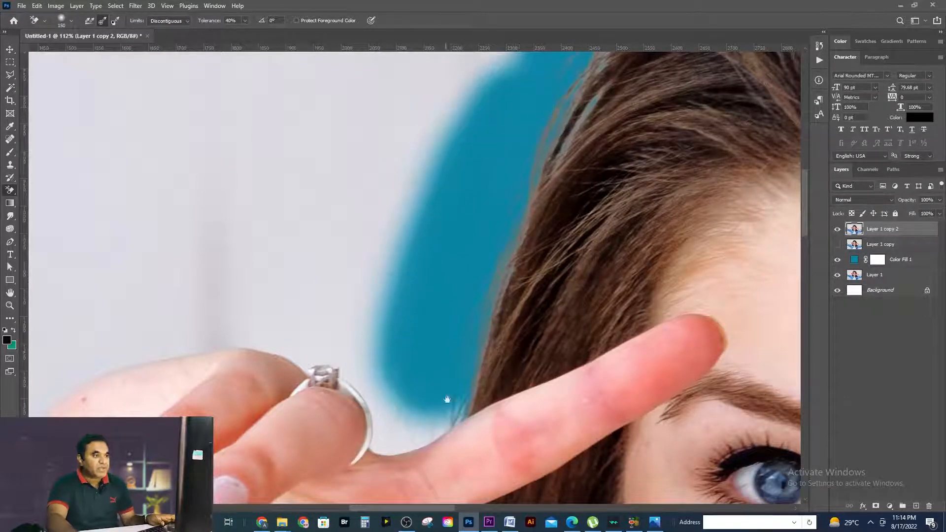
Reduce the eraser brush size to 50 and erase the background around the finger, the ring and the back of the hand.
drag(447, 399, 524, 261)
key(bracketleft)
key(bracketleft)
key(bracketleft)
key(bracketleft)
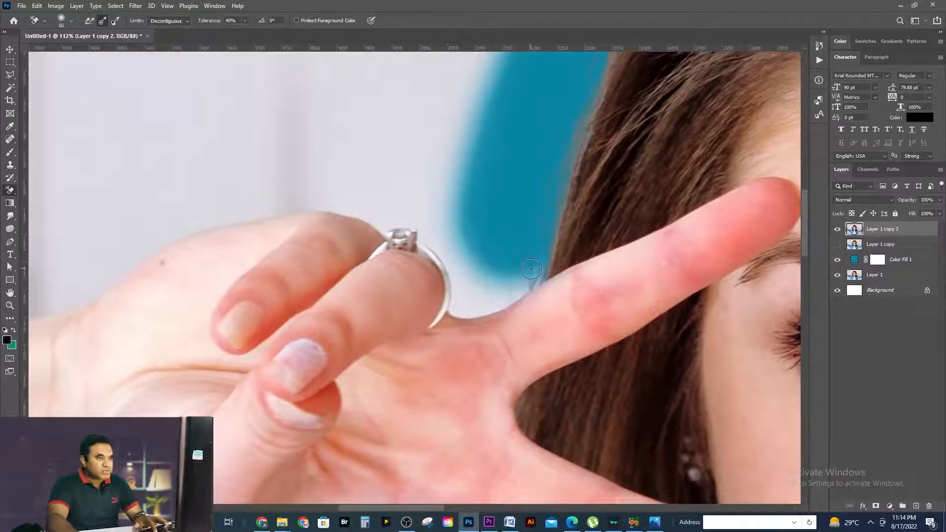
mouse_move(494, 299)
mouse_down()
mouse_move(522, 286)
mouse_move(534, 264)
mouse_move(502, 295)
mouse_move(451, 310)
mouse_move(486, 308)
mouse_up()
mouse_move(483, 291)
mouse_down()
mouse_move(495, 276)
mouse_move(458, 293)
mouse_move(435, 223)
mouse_move(466, 249)
mouse_move(443, 223)
mouse_move(434, 251)
mouse_move(446, 267)
mouse_move(421, 217)
mouse_up()
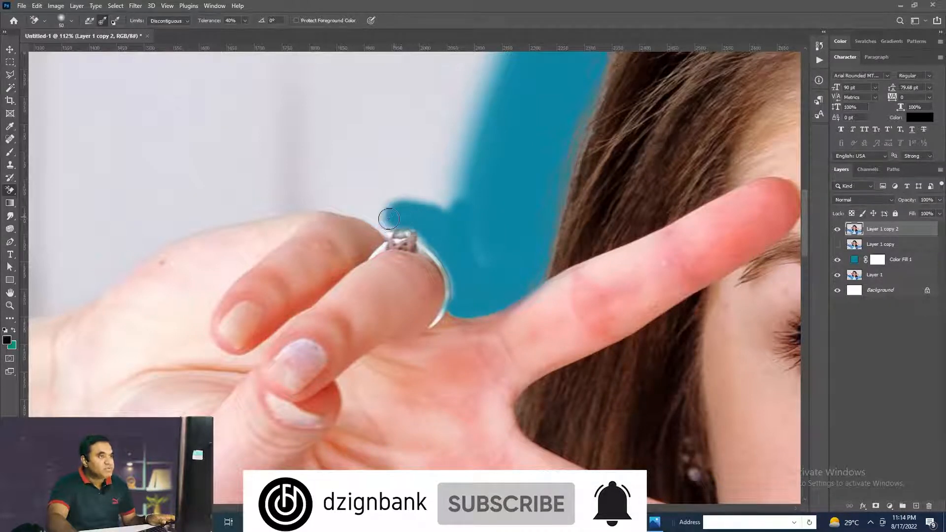
mouse_move(367, 207)
mouse_down()
mouse_move(294, 200)
mouse_move(231, 209)
mouse_move(318, 205)
mouse_move(162, 237)
mouse_move(249, 197)
mouse_move(344, 179)
mouse_move(458, 212)
mouse_move(307, 189)
mouse_move(374, 180)
mouse_move(477, 194)
mouse_move(397, 177)
mouse_move(427, 180)
mouse_move(463, 198)
mouse_move(363, 174)
mouse_move(234, 188)
mouse_move(407, 139)
mouse_move(471, 156)
mouse_move(391, 161)
mouse_move(457, 175)
mouse_move(313, 172)
mouse_move(533, 107)
mouse_up()
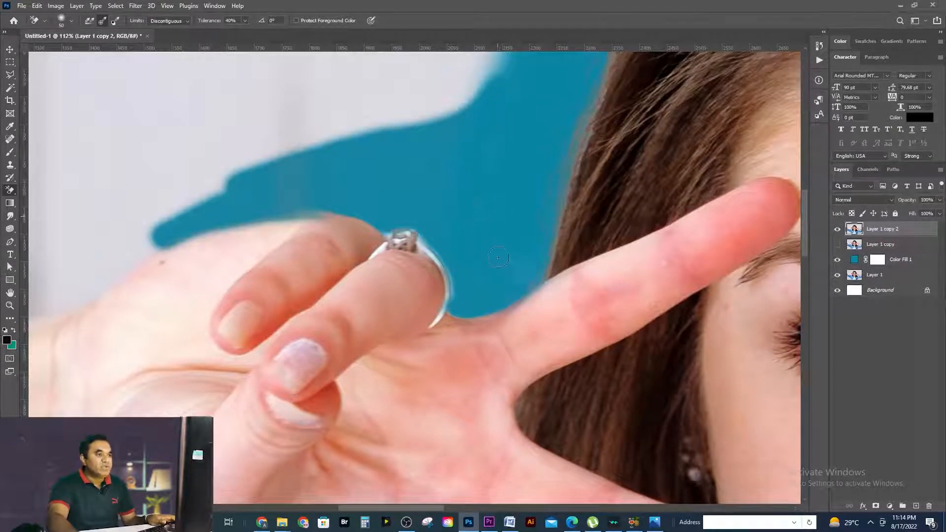
Try erasing the background along the right edge of the crown of hair, and undo the last stroke.
drag(516, 231, 351, 302)
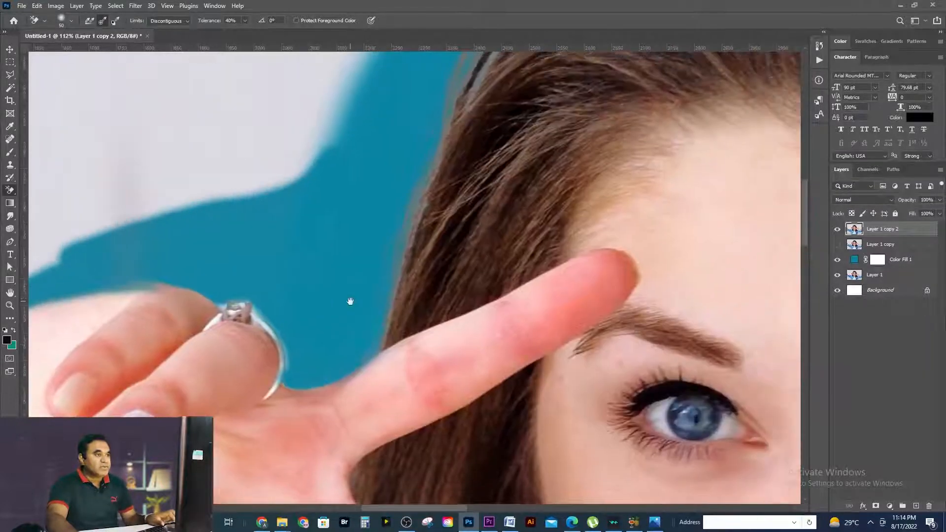
alt+click(605, 214)
drag(605, 213, 546, 346)
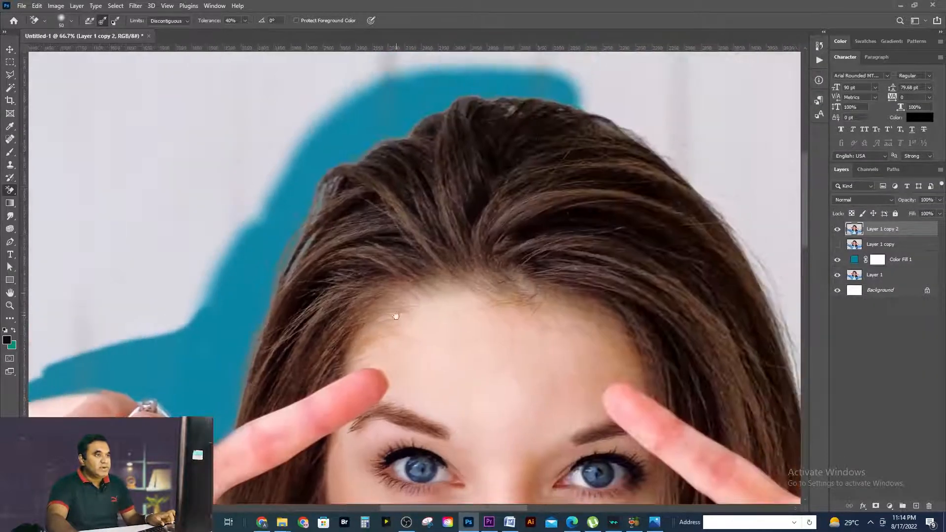
drag(497, 129, 434, 152)
scroll(526, 146, up, 3)
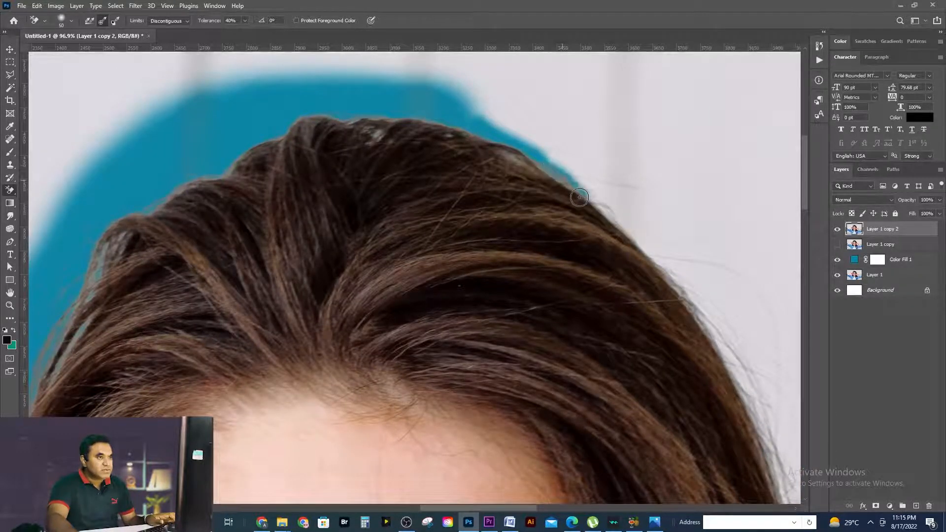
drag(579, 197, 490, 128)
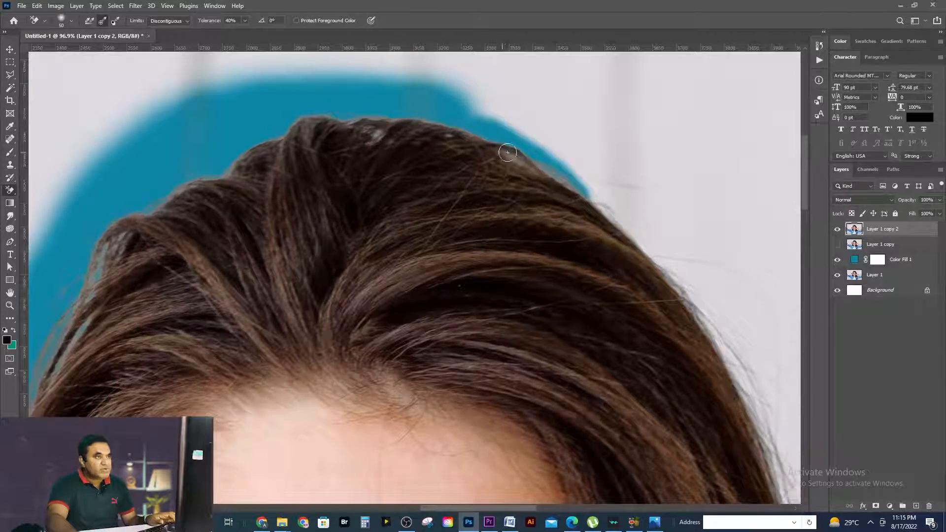
key(ctrl+z)
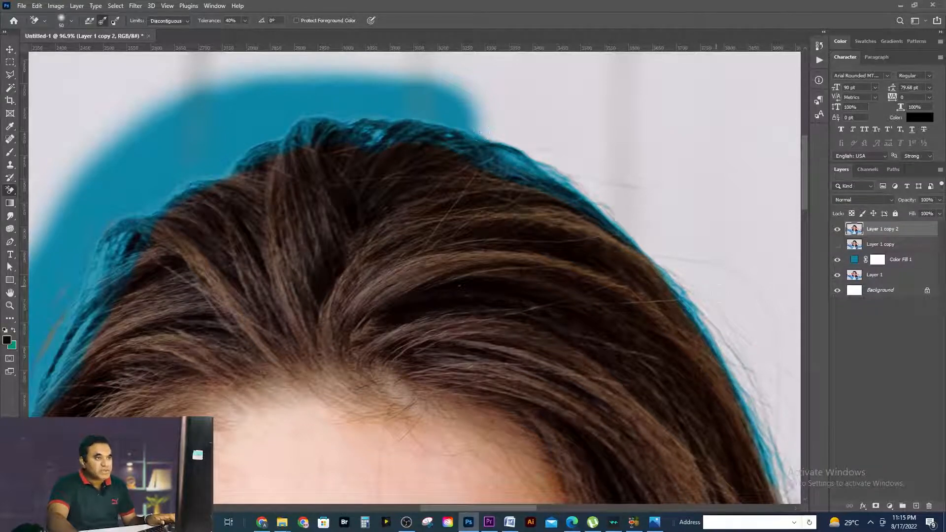
Enlarge the eraser brush to 125 and erase the background along the right side of the crown of hair.
drag(723, 395, 647, 409)
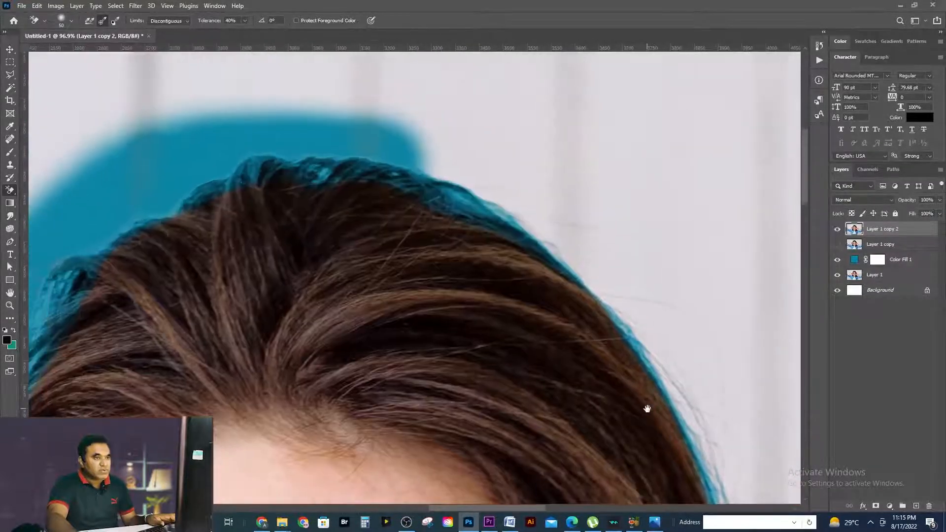
mouse_move(460, 158)
mouse_down()
mouse_move(425, 167)
mouse_move(535, 234)
mouse_move(394, 143)
mouse_up()
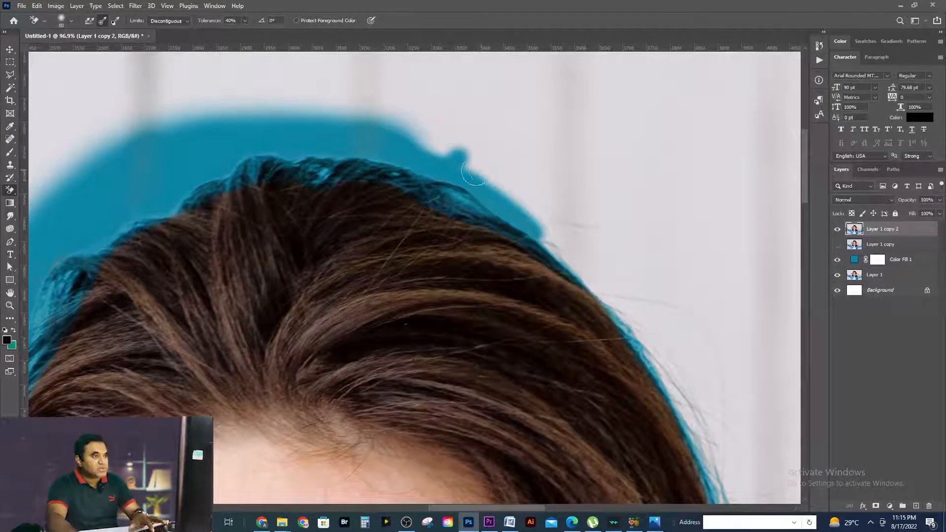
mouse_move(428, 155)
mouse_down()
mouse_move(506, 202)
mouse_move(614, 301)
mouse_up()
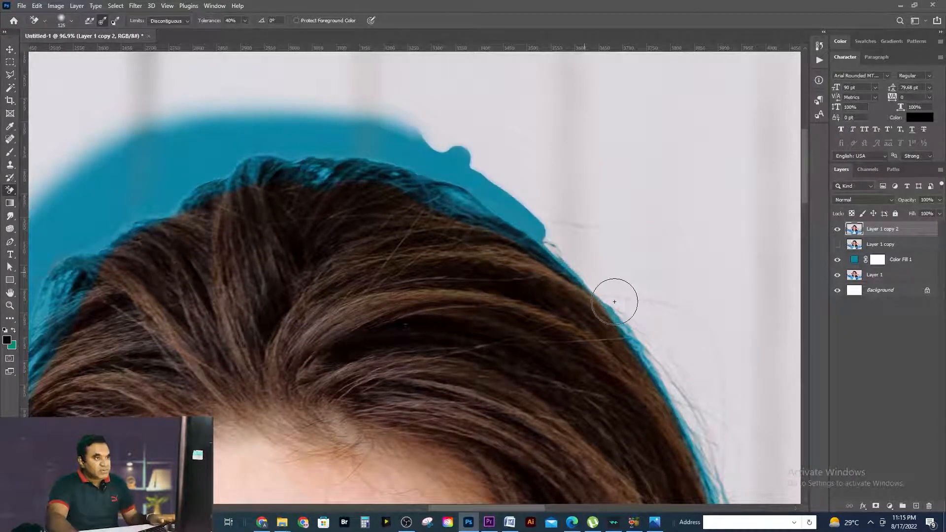
key(ctrl+z)
mouse_move(523, 183)
mouse_down()
mouse_move(654, 327)
mouse_move(507, 206)
mouse_move(376, 132)
mouse_move(492, 193)
mouse_move(715, 428)
mouse_move(652, 324)
mouse_move(681, 331)
mouse_move(705, 359)
mouse_move(718, 446)
mouse_move(586, 279)
mouse_up()
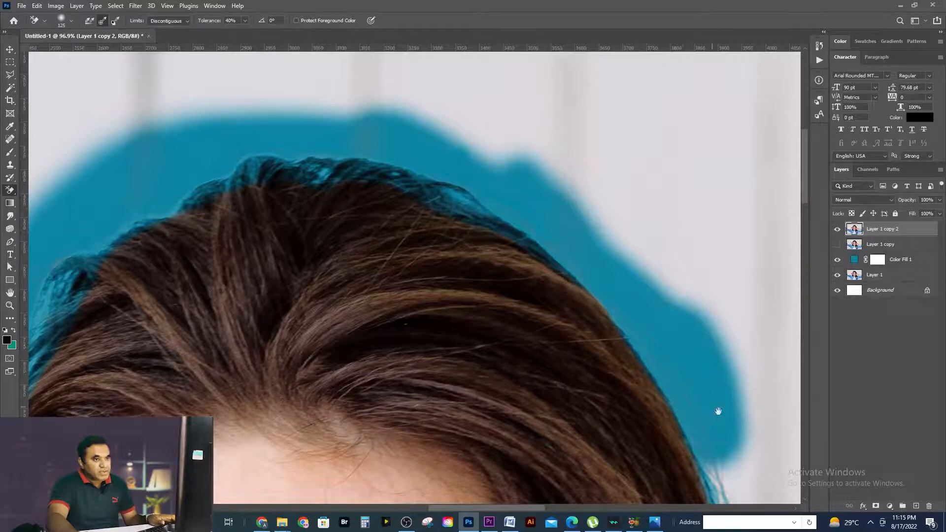
Erase the background down the right side of the hair and over the back of the hand to the wrist.
drag(718, 411, 531, 98)
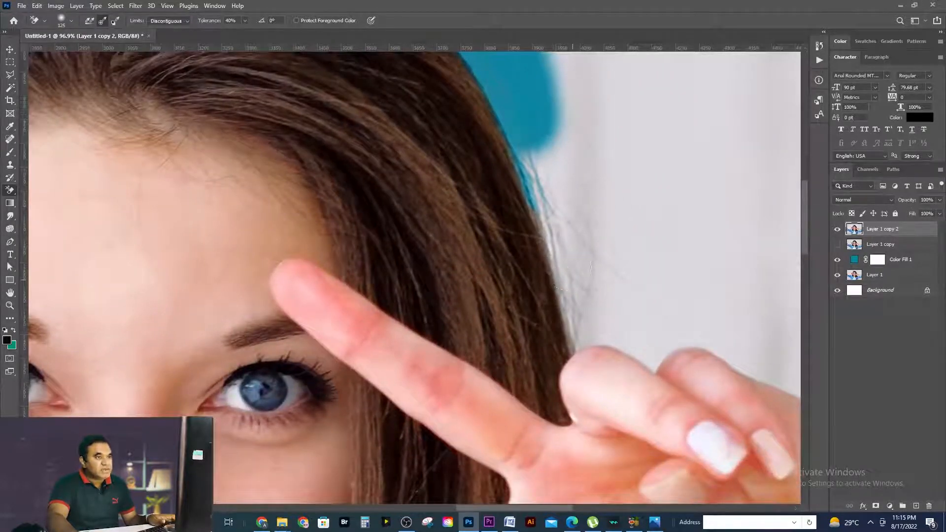
mouse_move(569, 143)
mouse_down()
mouse_move(570, 211)
mouse_move(540, 148)
mouse_move(581, 286)
mouse_move(584, 339)
mouse_move(634, 333)
mouse_move(656, 349)
mouse_move(704, 316)
mouse_move(597, 238)
mouse_move(672, 281)
mouse_move(552, 117)
mouse_move(626, 222)
mouse_move(608, 148)
mouse_move(542, 64)
mouse_move(679, 330)
mouse_move(580, 218)
mouse_up()
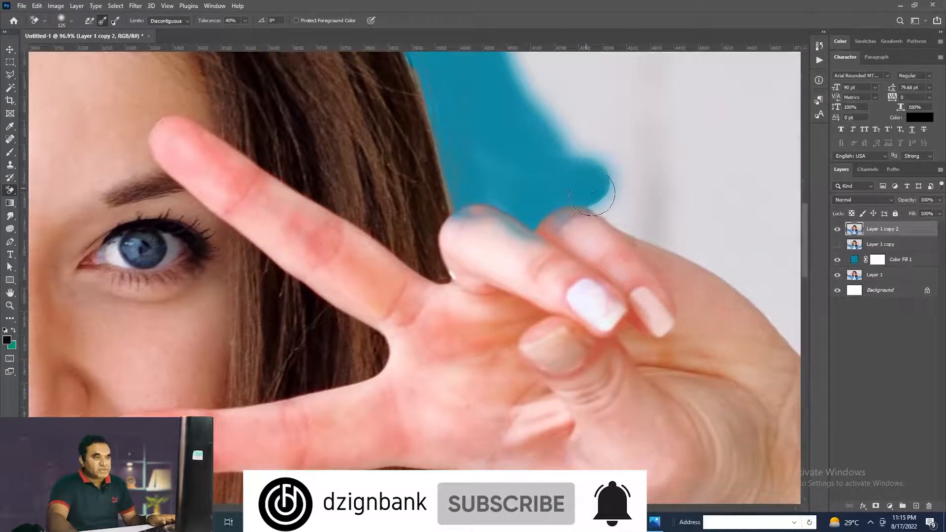
mouse_move(732, 262)
mouse_down()
mouse_move(687, 216)
mouse_move(608, 187)
mouse_move(744, 267)
mouse_move(591, 169)
mouse_up()
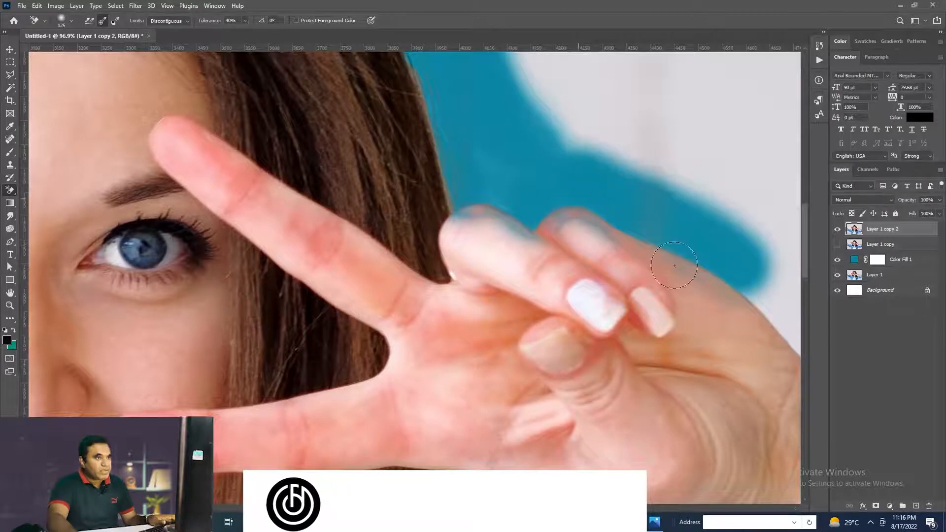
drag(689, 313, 642, 285)
drag(409, 186, 520, 217)
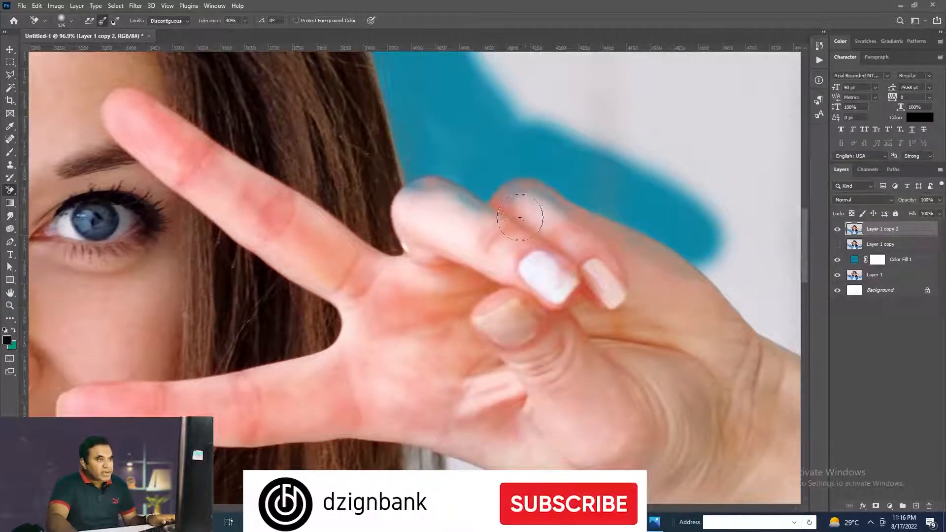
drag(638, 281, 561, 248)
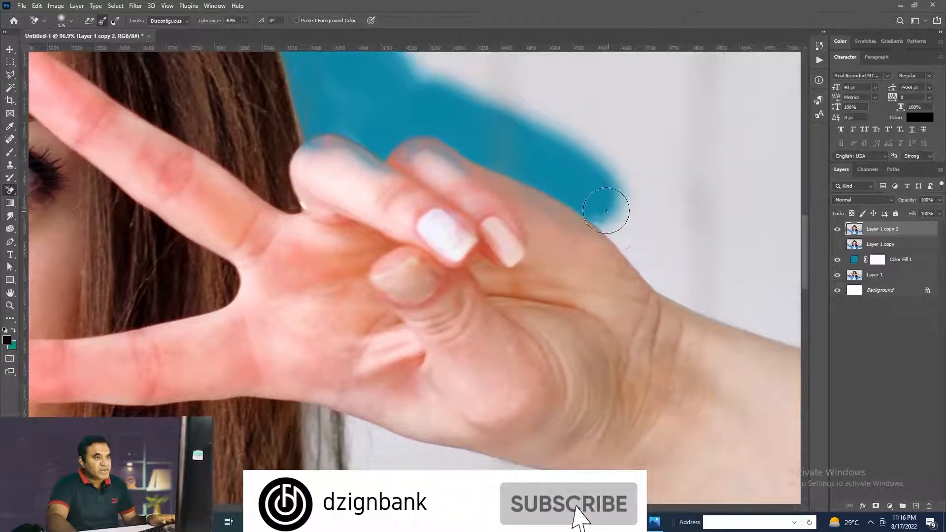
mouse_move(606, 211)
mouse_down()
mouse_move(677, 293)
mouse_move(719, 308)
mouse_move(639, 256)
mouse_move(585, 199)
mouse_move(756, 321)
mouse_move(568, 180)
mouse_up()
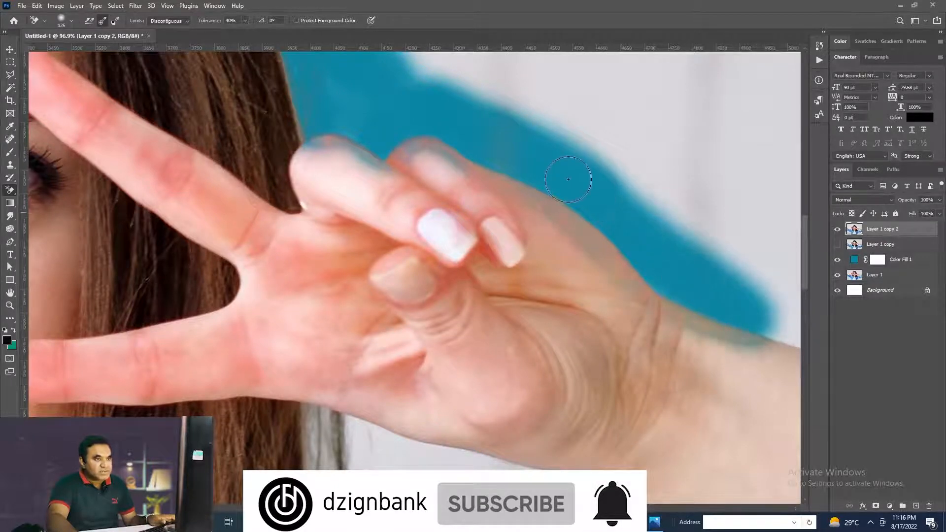
Erase the background in the gap below the right-hand hand, between the long hair and the forearm.
alt+click(526, 377)
alt+click(520, 393)
drag(518, 393, 534, 207)
mouse_move(466, 267)
mouse_down()
mouse_move(502, 277)
mouse_move(493, 268)
mouse_up()
mouse_move(410, 194)
mouse_down()
mouse_move(413, 165)
mouse_move(437, 310)
mouse_move(461, 363)
mouse_move(486, 388)
mouse_move(513, 380)
mouse_up()
mouse_move(552, 409)
mouse_down()
mouse_move(769, 443)
mouse_move(665, 464)
mouse_move(545, 349)
mouse_move(510, 262)
mouse_move(473, 212)
mouse_move(641, 355)
mouse_move(449, 320)
mouse_move(418, 186)
mouse_move(697, 391)
mouse_move(497, 281)
mouse_up()
Erase the rest of that gap along the top of the denim shoulder, from the stray hair to the elbow.
mouse_move(727, 281)
mouse_down()
mouse_move(514, 176)
mouse_move(485, 190)
mouse_move(345, 197)
mouse_move(513, 271)
mouse_move(633, 292)
mouse_move(644, 348)
mouse_move(613, 359)
mouse_up()
drag(713, 373, 496, 290)
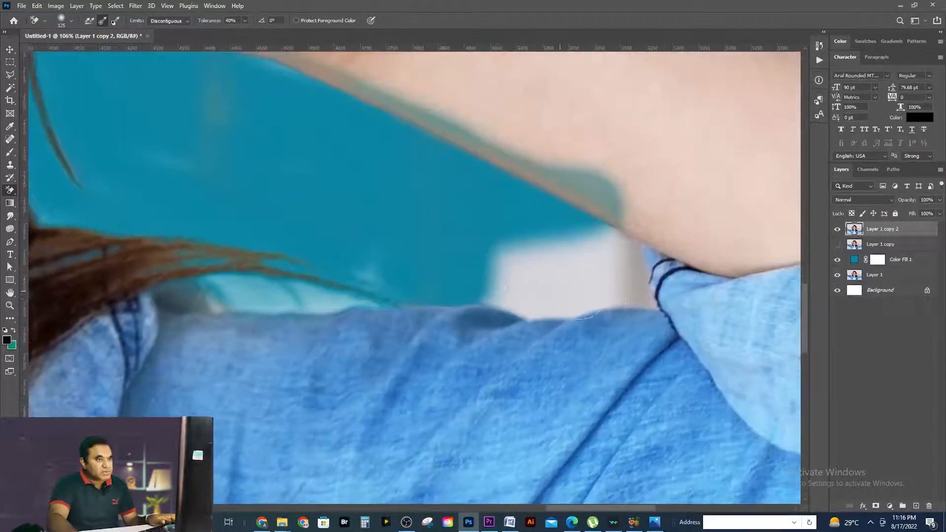
mouse_move(602, 294)
mouse_down()
mouse_move(619, 264)
mouse_move(507, 264)
mouse_move(610, 275)
mouse_move(605, 296)
mouse_up()
drag(526, 298, 644, 298)
drag(473, 295, 343, 278)
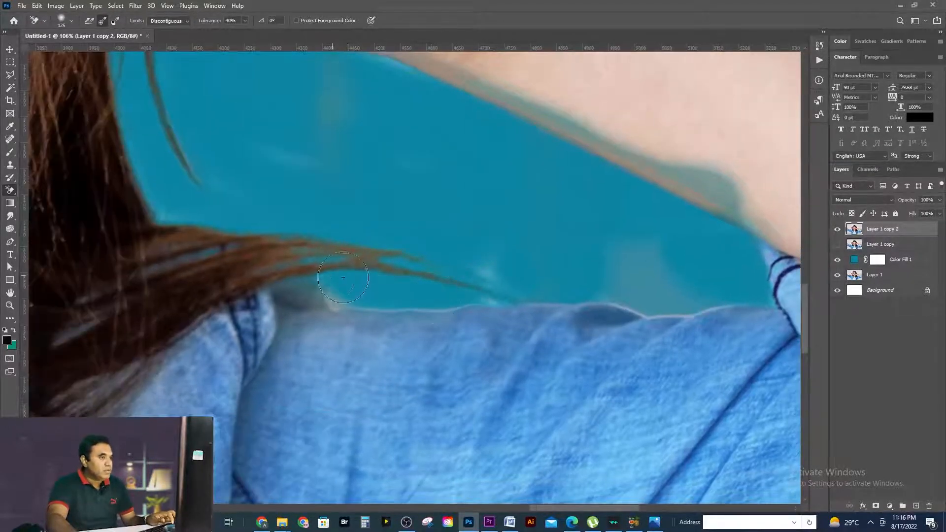
click(489, 279)
Erase the background above the right-hand forearm from the wrist out to the rolled-up sleeve.
drag(500, 198, 426, 197)
drag(626, 251, 539, 278)
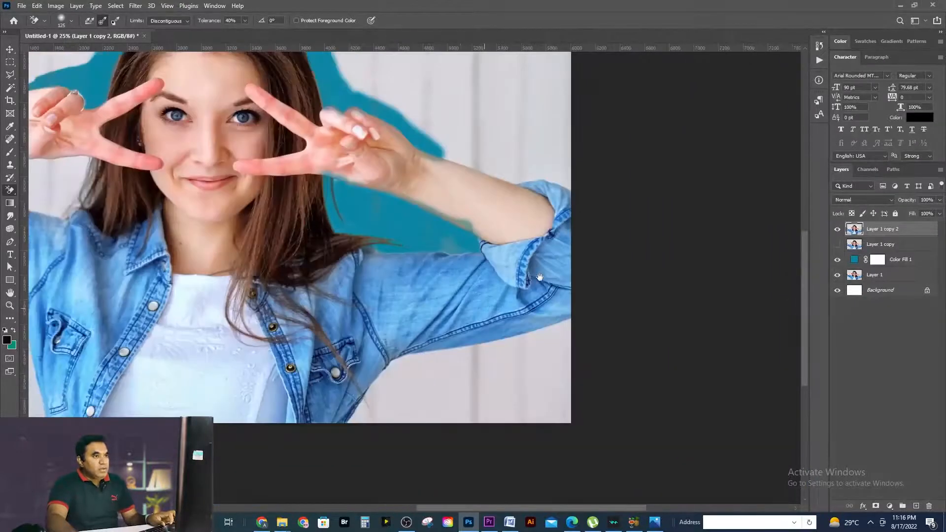
mouse_move(460, 148)
mouse_down()
mouse_move(540, 203)
mouse_move(591, 212)
mouse_up()
mouse_move(368, 156)
mouse_down()
mouse_move(638, 279)
mouse_move(316, 184)
mouse_up()
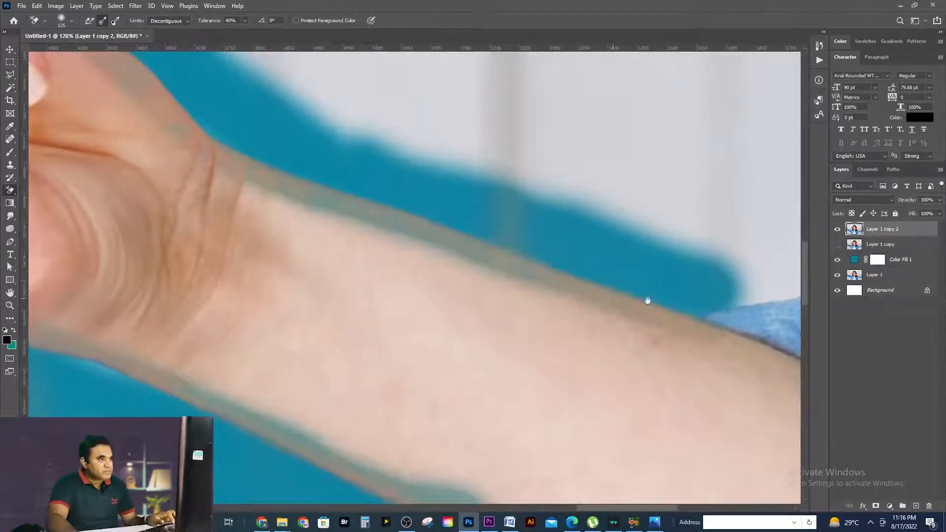
drag(646, 300, 323, 280)
mouse_move(637, 318)
mouse_down()
mouse_move(422, 264)
mouse_move(376, 200)
mouse_move(232, 182)
mouse_move(397, 201)
mouse_move(128, 74)
mouse_move(690, 262)
mouse_move(789, 276)
mouse_up()
scroll(262, 177, left, 5)
drag(437, 239, 203, 199)
mouse_move(591, 246)
mouse_down()
mouse_move(628, 211)
mouse_move(671, 239)
mouse_move(417, 187)
mouse_up()
drag(492, 345, 397, 379)
Erase the background below the right-hand sleeve and beside the jacket down to the image's lower edge.
mouse_move(355, 468)
mouse_down()
mouse_move(528, 324)
mouse_move(446, 200)
mouse_up()
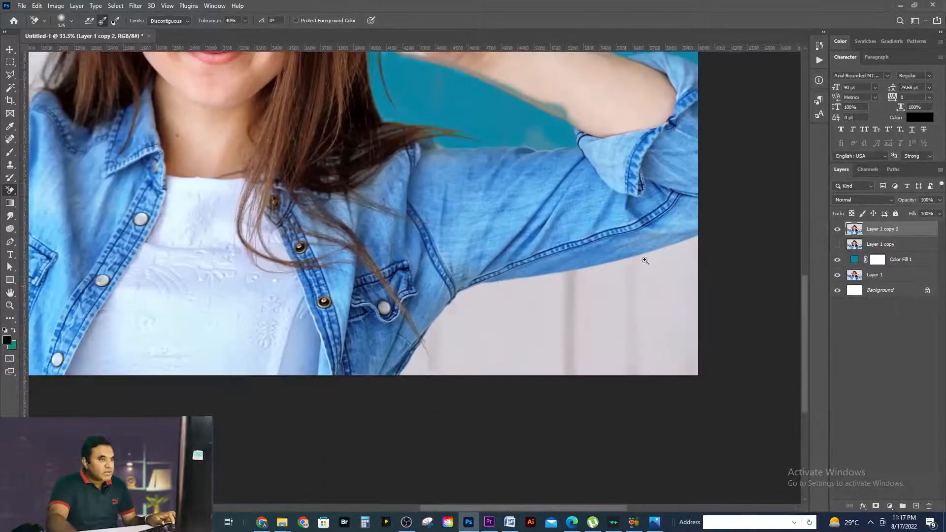
mouse_move(647, 259)
mouse_down()
mouse_move(701, 235)
mouse_move(509, 274)
mouse_move(531, 285)
mouse_move(688, 245)
mouse_move(617, 266)
mouse_move(266, 348)
mouse_up()
drag(344, 350, 624, 202)
mouse_move(550, 220)
mouse_down()
mouse_move(500, 270)
mouse_move(495, 296)
mouse_move(576, 241)
mouse_up()
mouse_move(586, 294)
mouse_down()
mouse_move(570, 247)
mouse_move(676, 211)
mouse_up()
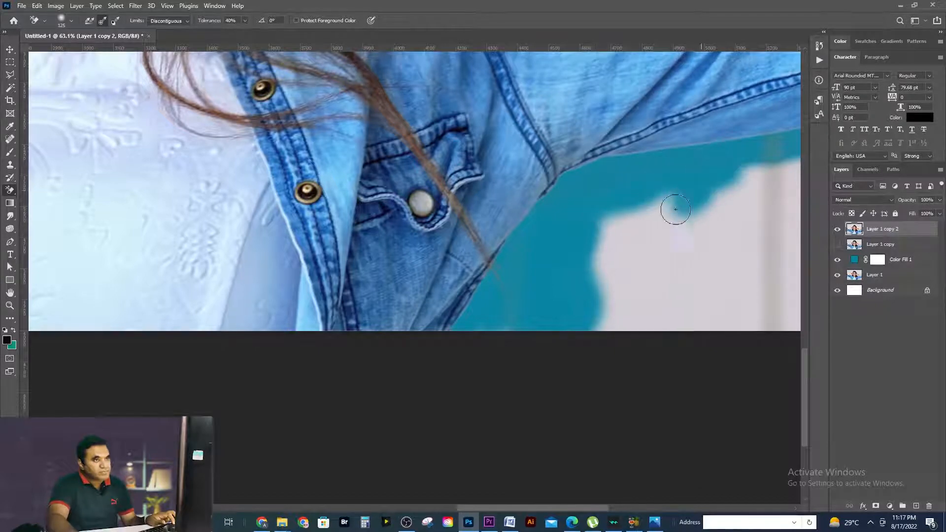
Erase the background below the left-hand sleeve and along the left side of the jacket.
scroll(676, 211, left, 9)
drag(359, 250, 508, 311)
mouse_move(513, 388)
mouse_down()
mouse_move(483, 262)
mouse_move(429, 121)
mouse_move(498, 391)
mouse_move(460, 234)
mouse_up()
drag(474, 178, 645, 420)
mouse_move(587, 384)
mouse_down()
mouse_move(503, 333)
mouse_move(157, 178)
mouse_move(143, 194)
mouse_move(488, 358)
mouse_move(610, 480)
mouse_up()
drag(525, 177, 501, 389)
Erase the background in the gap between the left-hand forearm, the hair and the denim shoulder.
mouse_move(704, 315)
mouse_down()
mouse_move(437, 271)
mouse_move(418, 239)
mouse_move(576, 185)
mouse_move(749, 185)
mouse_move(764, 231)
mouse_move(754, 261)
mouse_up()
drag(690, 292, 463, 292)
mouse_move(541, 274)
mouse_down()
mouse_move(567, 207)
mouse_move(559, 275)
mouse_move(490, 330)
mouse_move(281, 284)
mouse_move(355, 234)
mouse_move(444, 225)
mouse_move(518, 237)
mouse_move(365, 266)
mouse_move(344, 206)
mouse_up()
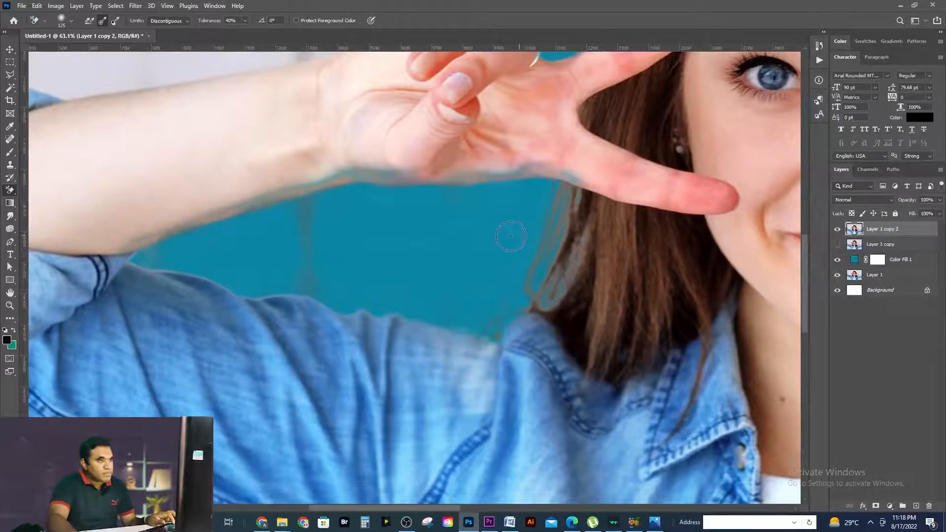
drag(511, 236, 632, 404)
Erase the background above the left-hand forearm and widen the erased band out to the image edge.
mouse_move(508, 146)
mouse_down()
mouse_move(344, 209)
mouse_move(187, 217)
mouse_move(512, 173)
mouse_move(579, 115)
mouse_move(130, 204)
mouse_up()
mouse_move(246, 201)
mouse_down()
mouse_move(591, 152)
mouse_move(509, 152)
mouse_move(613, 140)
mouse_move(490, 138)
mouse_move(631, 154)
mouse_move(319, 250)
mouse_up()
drag(326, 198, 437, 165)
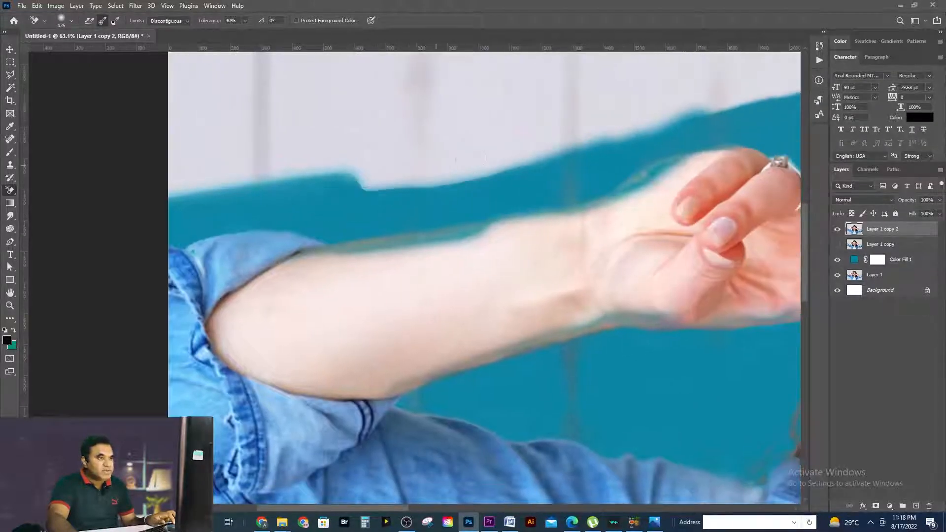
mouse_move(351, 186)
mouse_down()
mouse_move(372, 162)
mouse_move(461, 160)
mouse_move(708, 120)
mouse_move(256, 178)
mouse_move(186, 213)
mouse_up()
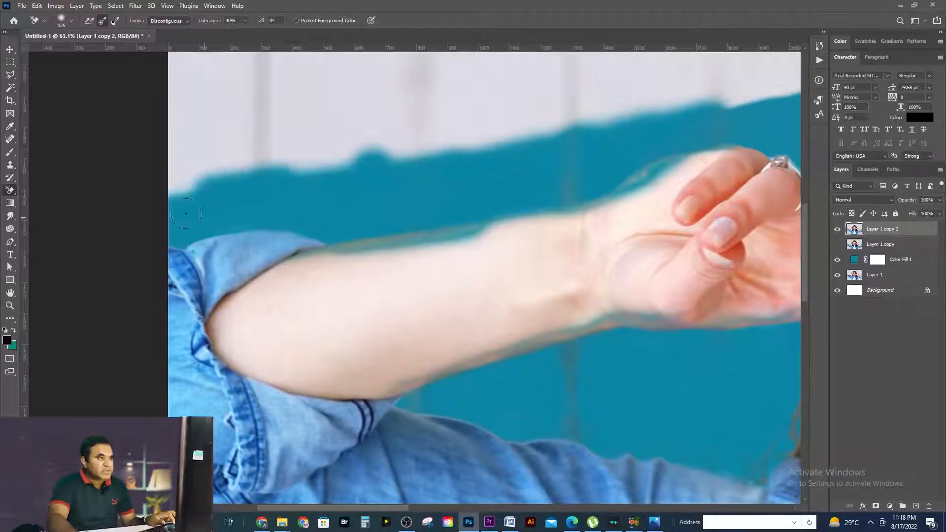
Examine the erased outline around the whole figure and compare it with the Color Fill 1 layer hidden and shown.
drag(561, 239, 327, 249)
drag(512, 214, 456, 249)
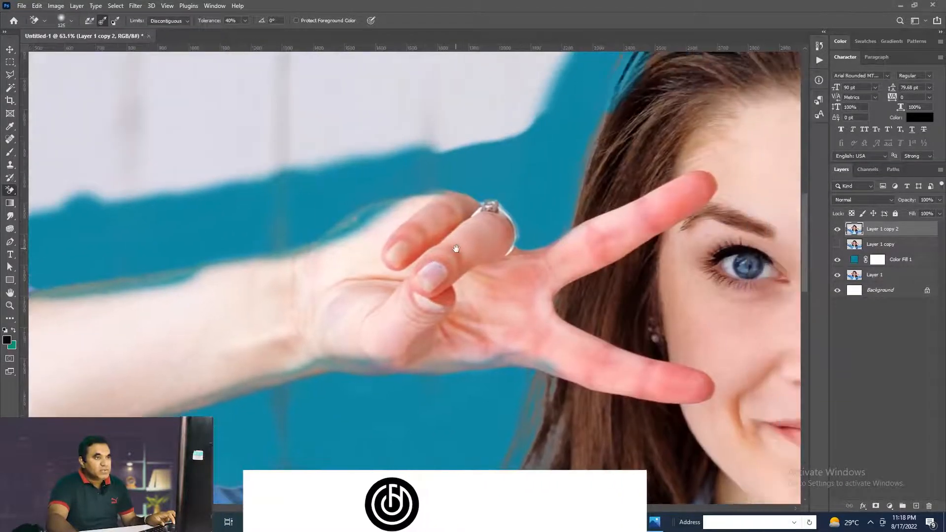
scroll(603, 223, down, 2)
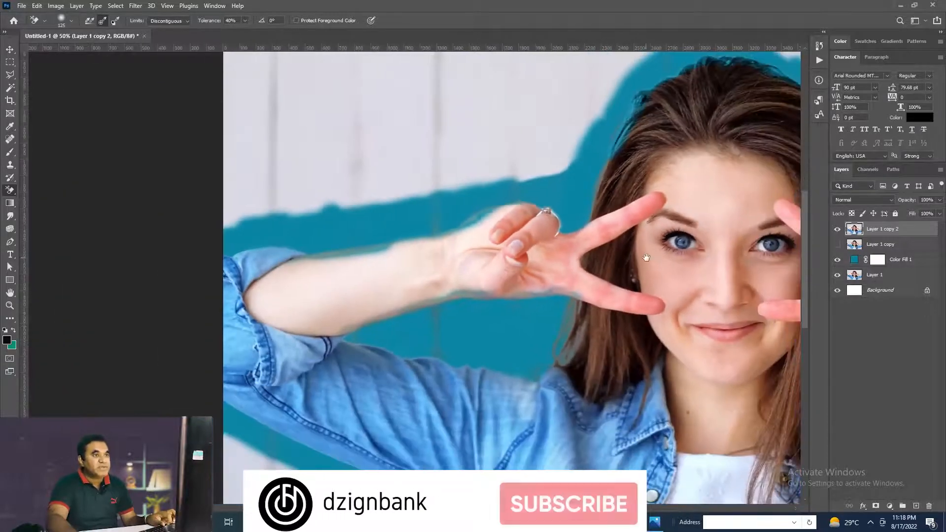
drag(645, 261, 507, 306)
drag(598, 299, 490, 195)
drag(620, 333, 581, 344)
scroll(579, 217, down, 2)
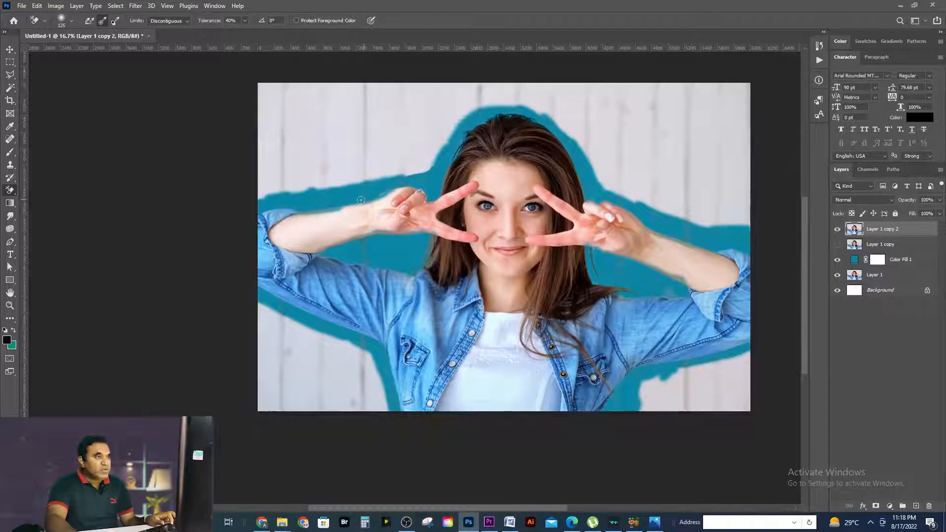
click(837, 261)
click(836, 261)
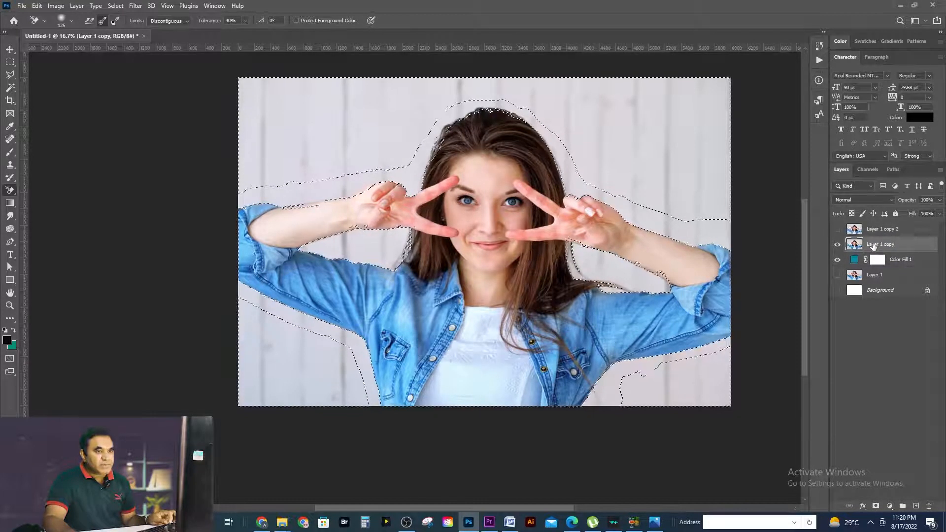
Add a layer mask to Layer 1 copy from the active selection and display the mask on its own.
click(877, 506)
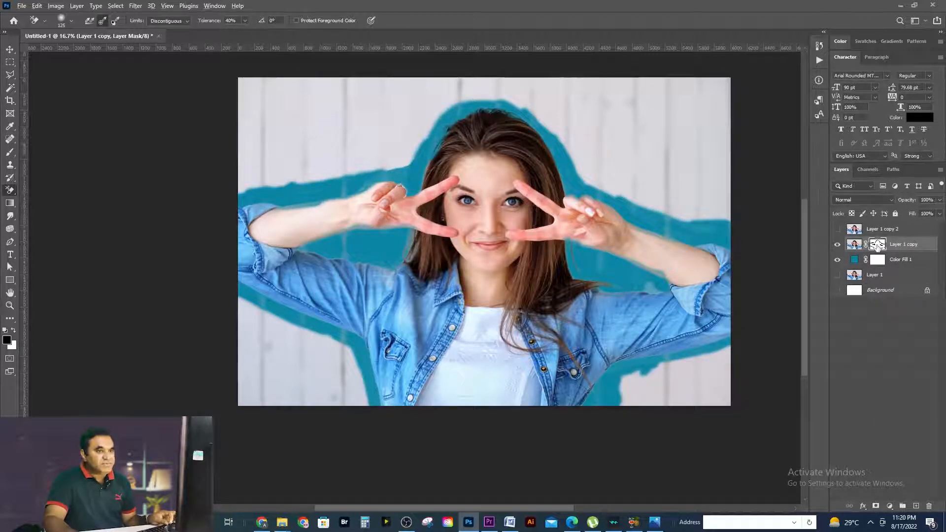
alt+click(877, 246)
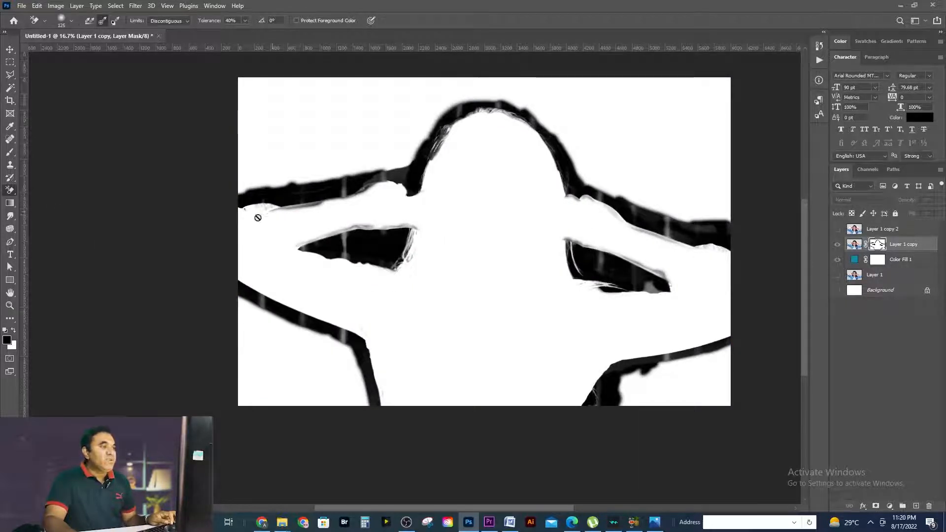
drag(477, 252, 541, 252)
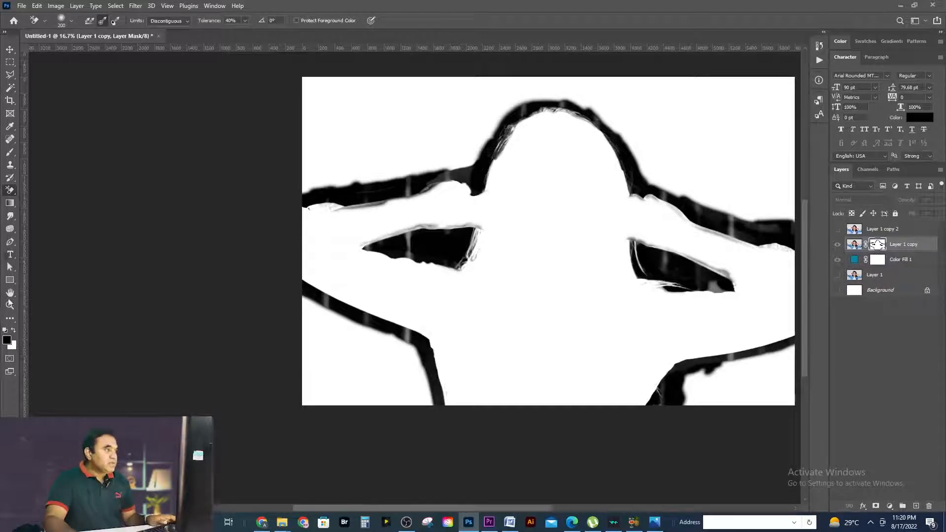
Switch to the Brush tool with Normal mode and 100% flow.
click(11, 152)
click(139, 23)
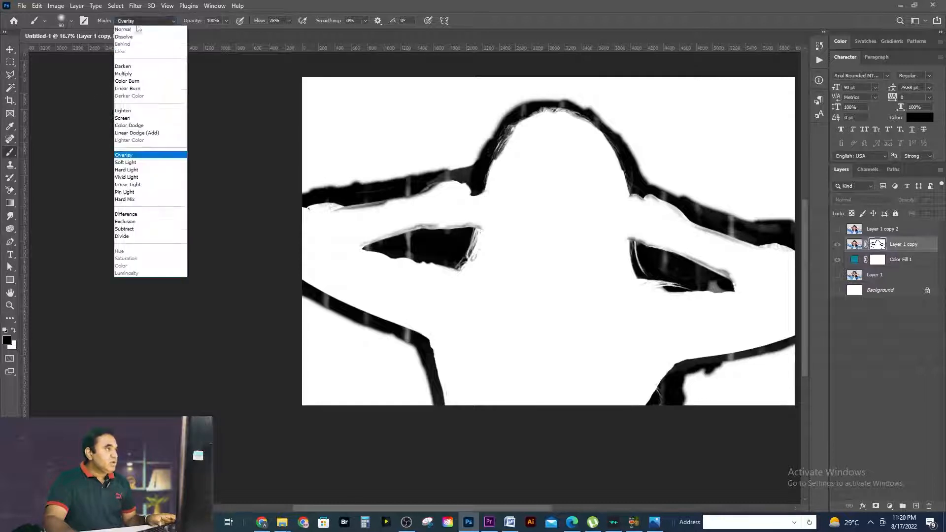
click(134, 33)
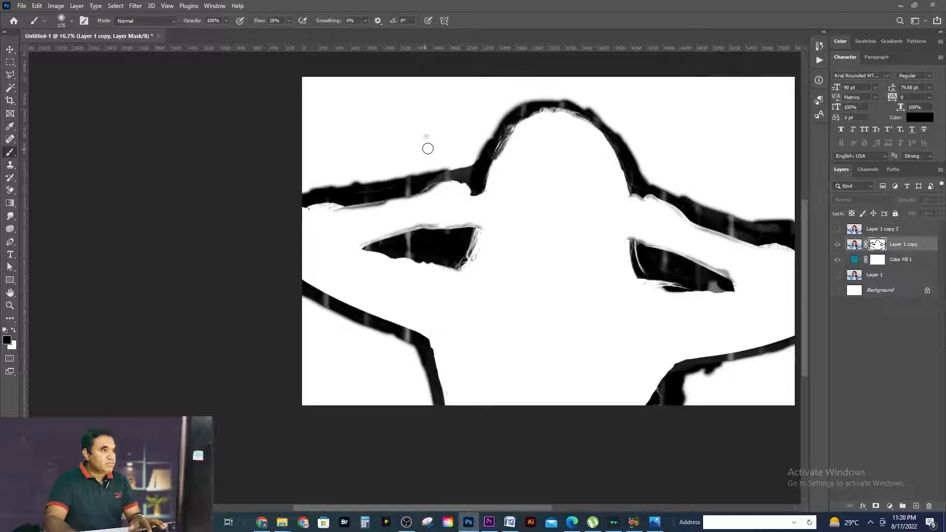
click(288, 22)
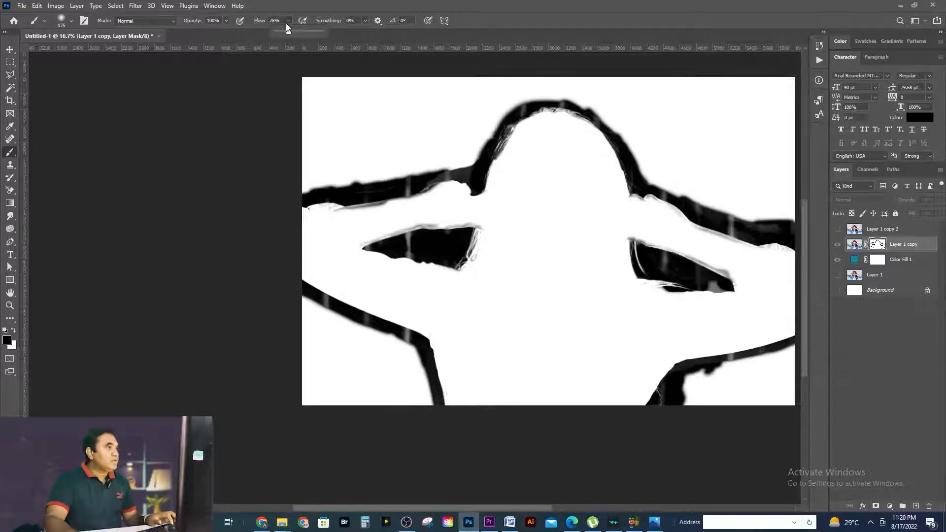
Enlarge the brush to 700 and paint the outer background areas of the mask black.
mouse_move(431, 165)
mouse_down()
mouse_move(466, 154)
mouse_move(440, 152)
mouse_move(430, 119)
mouse_move(346, 74)
mouse_move(236, 82)
mouse_move(403, 78)
mouse_move(324, 141)
mouse_move(296, 151)
mouse_move(347, 162)
mouse_move(283, 165)
mouse_move(273, 177)
mouse_move(440, 151)
mouse_move(473, 131)
mouse_move(441, 103)
mouse_move(366, 96)
mouse_move(508, 62)
mouse_move(460, 106)
mouse_move(458, 128)
mouse_up()
key(bracketright)
key(bracketright)
key(bracketright)
key(bracketright)
key(bracketright)
key(bracketright)
drag(443, 291, 529, 233)
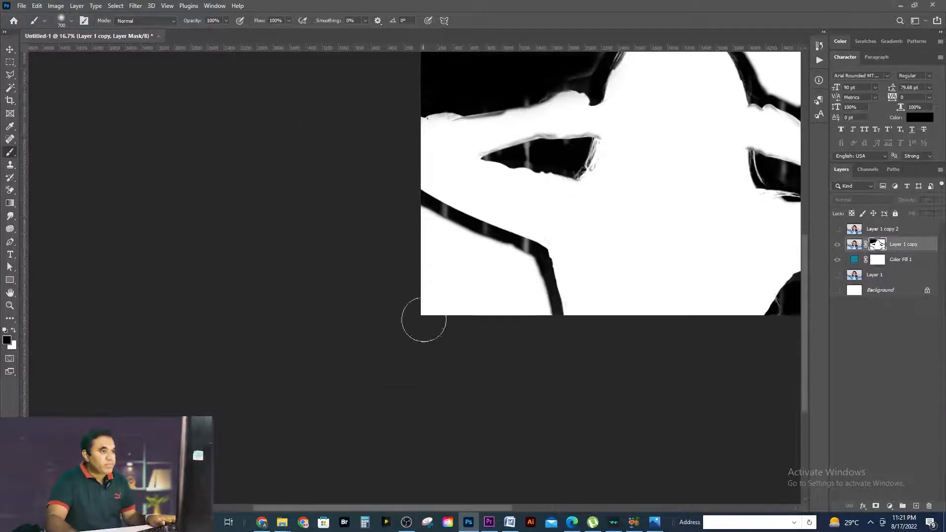
mouse_move(423, 317)
mouse_down()
mouse_move(436, 301)
mouse_move(421, 286)
mouse_move(456, 329)
mouse_move(531, 321)
mouse_move(552, 288)
mouse_move(535, 278)
mouse_move(544, 311)
mouse_move(520, 259)
mouse_up()
Reduce the brush to 200 and blacken the remaining white background of the mask close to the arms and torso.
key(bracketleft)
key(bracketleft)
key(bracketleft)
key(bracketleft)
key(bracketleft)
key(bracketleft)
key(bracketleft)
key(bracketleft)
ctrl+click(541, 312)
ctrl+click(542, 312)
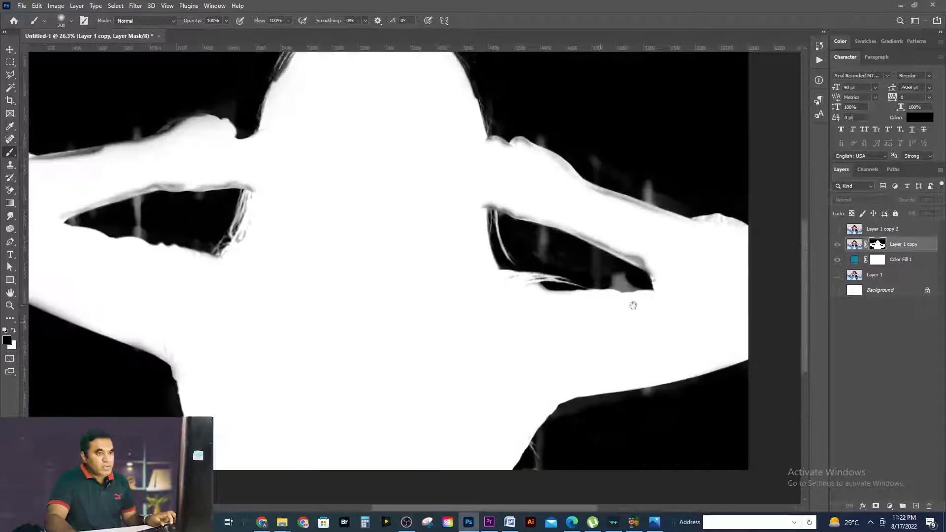
Set the brush to Overlay mode with 34% flow for cleaning the mask gap beneath the right-hand forearm.
ctrl+click(632, 302)
key(bracketleft)
mouse_move(649, 310)
mouse_down()
mouse_move(644, 300)
mouse_move(665, 306)
mouse_move(623, 298)
mouse_up()
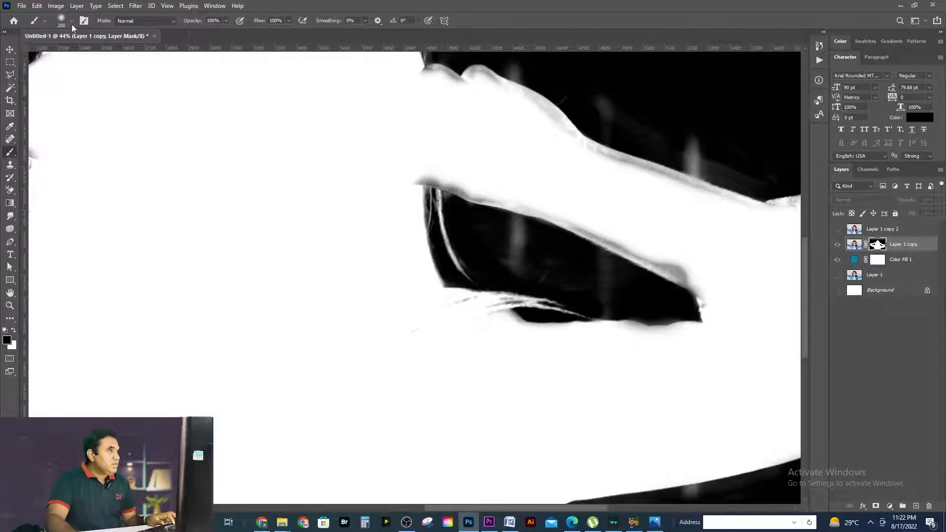
click(289, 20)
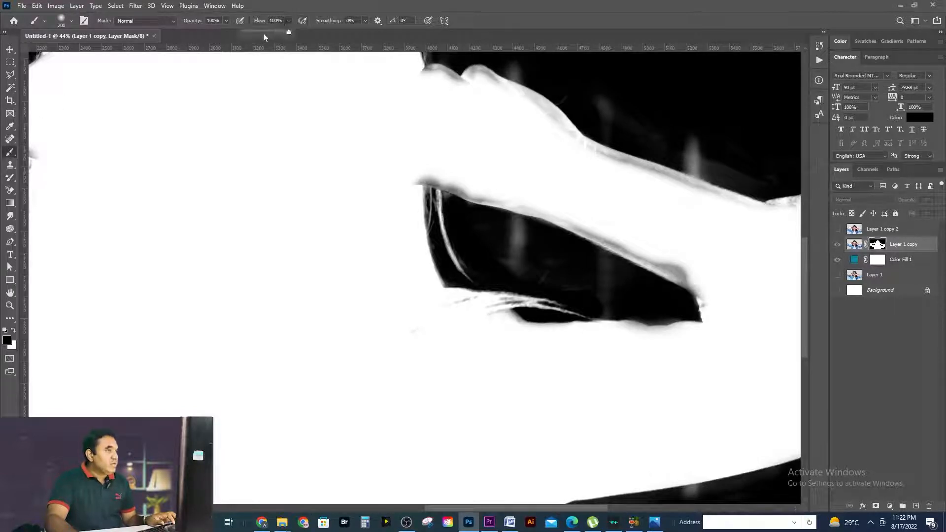
drag(264, 32, 260, 34)
click(131, 20)
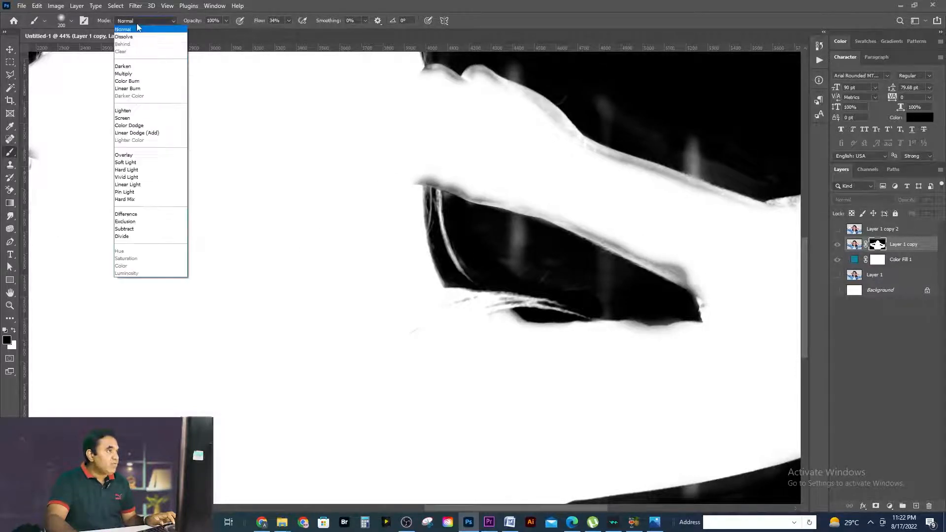
click(131, 155)
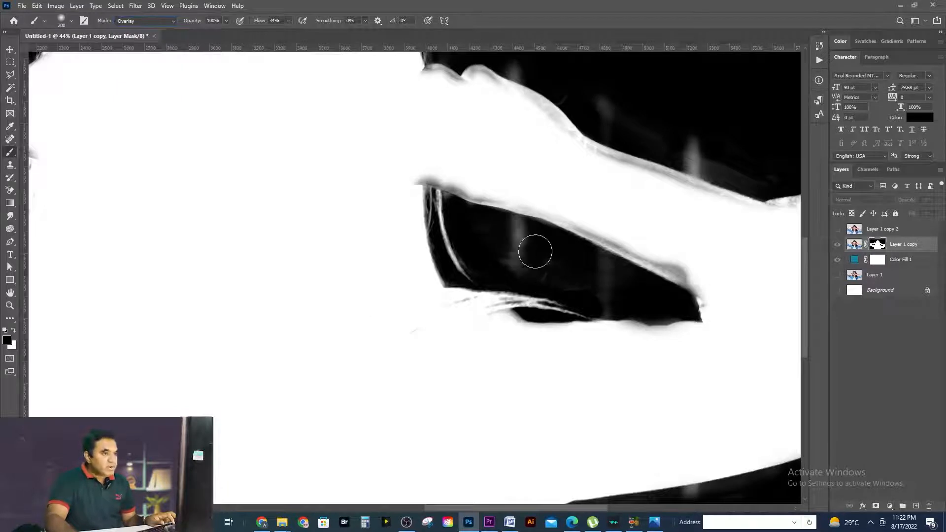
Clean the gray streaks from the mask gap beneath the right-hand forearm and from the background above that arm and beside the hair.
mouse_move(535, 252)
mouse_down()
mouse_move(513, 232)
mouse_move(505, 244)
mouse_move(542, 265)
mouse_move(543, 277)
mouse_move(633, 295)
mouse_move(612, 301)
mouse_move(587, 263)
mouse_move(623, 275)
mouse_move(482, 227)
mouse_move(520, 262)
mouse_move(623, 296)
mouse_move(611, 303)
mouse_move(656, 306)
mouse_up()
drag(688, 183, 639, 323)
mouse_move(717, 315)
mouse_down()
mouse_move(670, 289)
mouse_move(685, 292)
mouse_move(688, 299)
mouse_move(646, 295)
mouse_move(721, 314)
mouse_move(624, 291)
mouse_move(688, 311)
mouse_move(552, 256)
mouse_move(562, 250)
mouse_move(601, 264)
mouse_move(446, 195)
mouse_move(520, 226)
mouse_up()
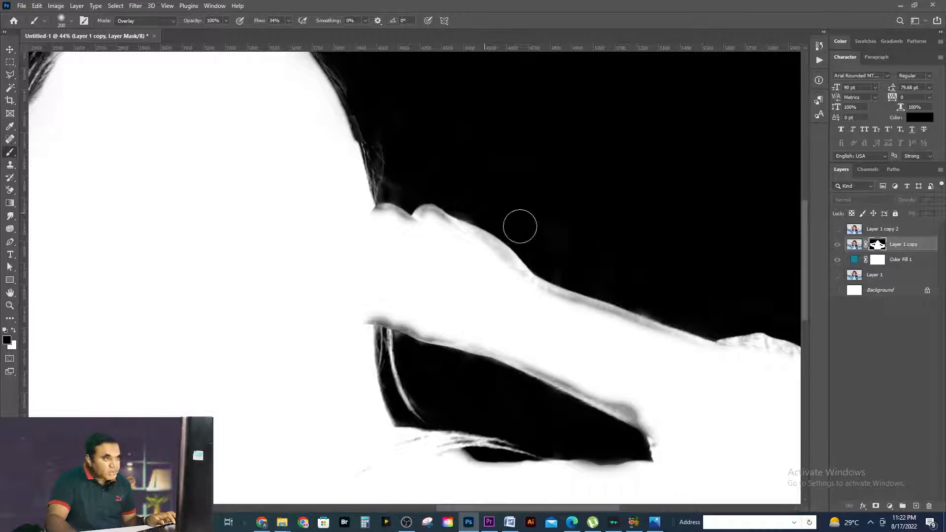
drag(422, 191, 539, 258)
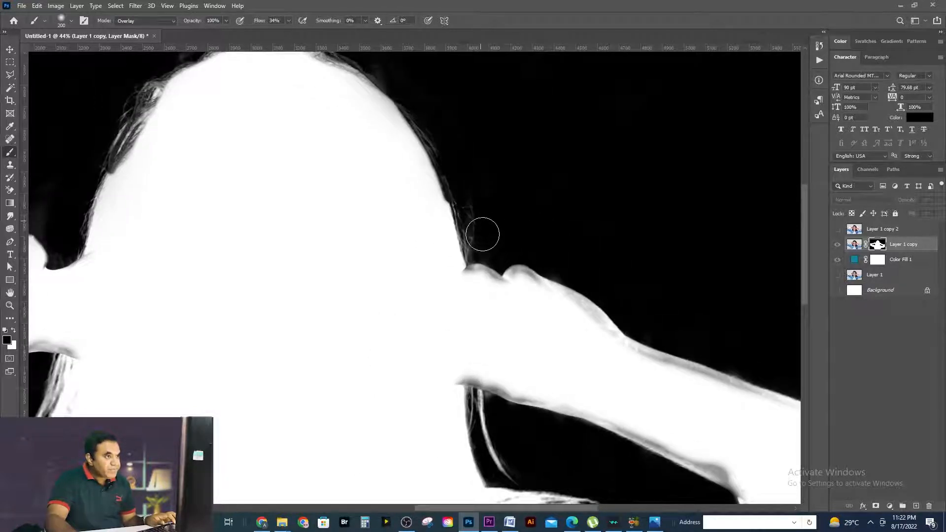
drag(465, 194, 493, 264)
drag(413, 108, 500, 248)
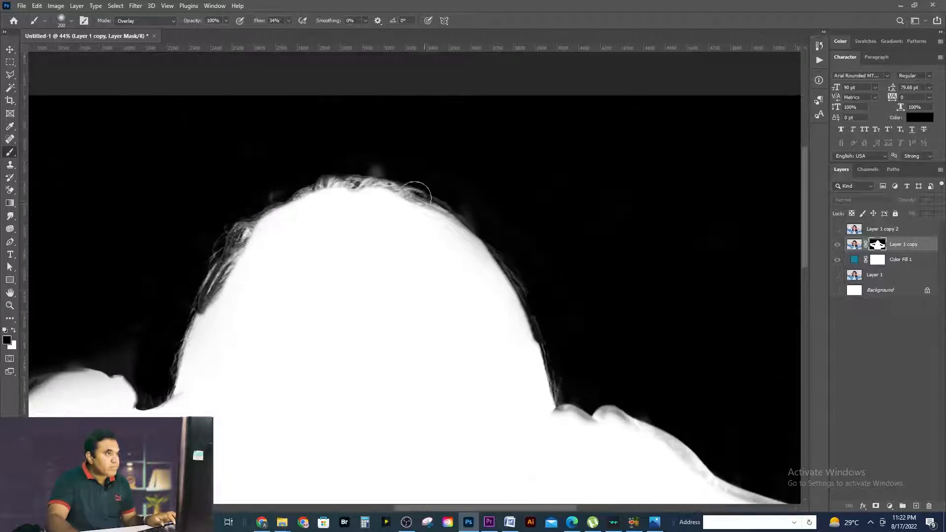
Reduce the brush to 60 and darken the mask background between the left-hand side of the hair and the hand.
scroll(355, 207, up, 8)
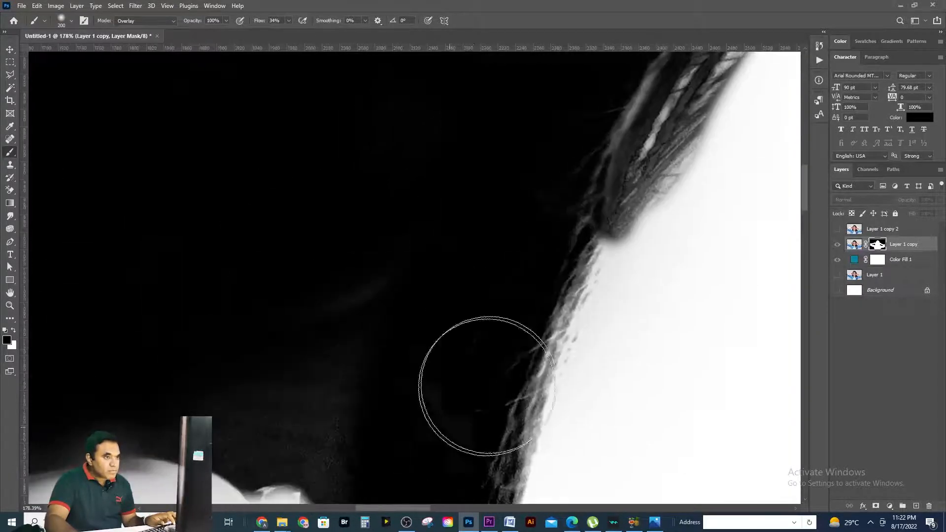
drag(488, 386, 716, 130)
key(bracketleft)
key(bracketleft)
key(bracketleft)
key(bracketleft)
key(bracketleft)
key(bracketleft)
key(bracketleft)
key(bracketleft)
mouse_move(680, 313)
mouse_down()
mouse_move(649, 336)
mouse_move(612, 316)
mouse_move(696, 309)
mouse_move(666, 236)
mouse_up()
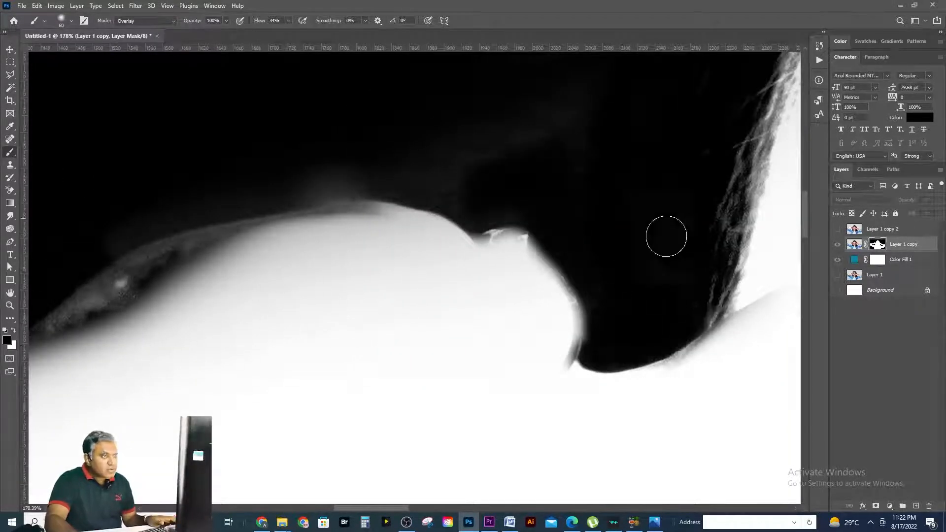
Blacken the gray haze in the mask just above the left-hand hand, forearm and sleeve.
drag(419, 197, 712, 232)
mouse_move(577, 254)
mouse_down()
mouse_move(754, 197)
mouse_move(626, 232)
mouse_up()
drag(381, 290, 680, 164)
drag(523, 229, 536, 167)
drag(238, 256, 703, 189)
drag(500, 276, 529, 255)
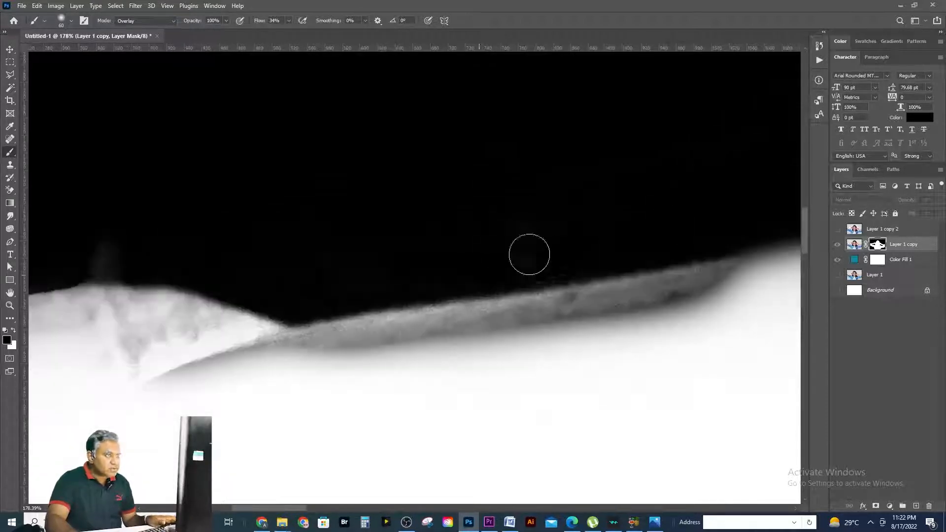
drag(99, 270, 437, 227)
drag(247, 96, 526, 207)
Clean the mask gap beneath the left-hand forearm up to its hair strands.
key(ctrl+minus)
key(ctrl+minus)
drag(700, 434, 450, 185)
mouse_move(620, 182)
mouse_down()
mouse_move(587, 194)
mouse_move(618, 272)
mouse_move(448, 236)
mouse_up()
drag(672, 270, 490, 249)
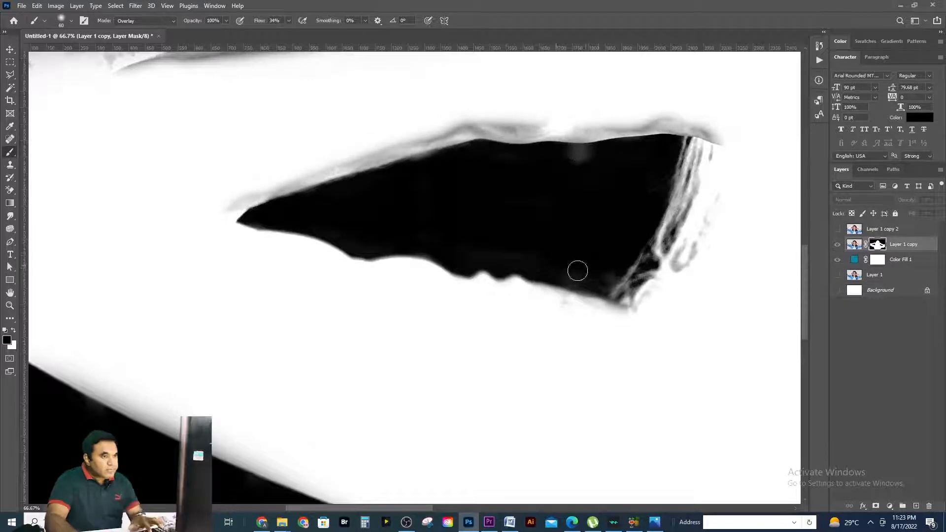
scroll(570, 295, down, 5)
scroll(565, 323, down, 5)
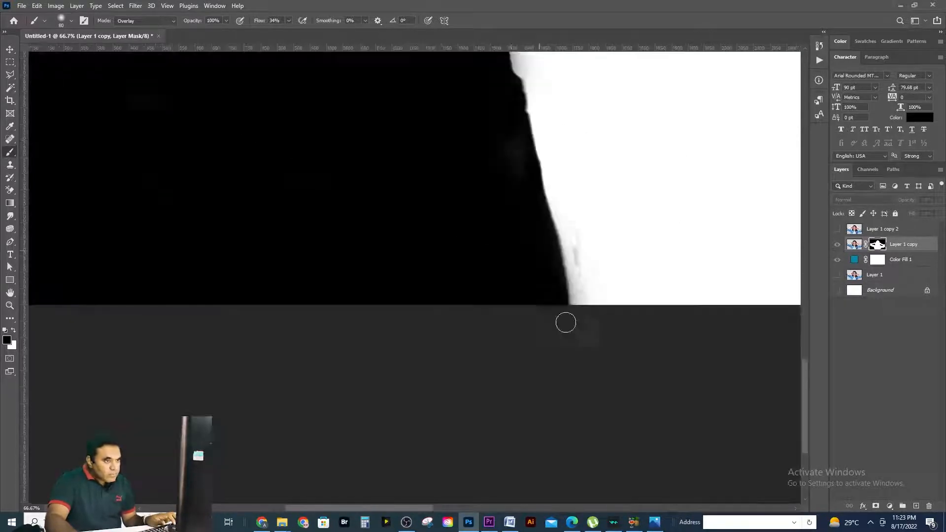
Blacken the leftover gray spots in the mask's lower background areas beside the torso and beneath both arms.
drag(418, 177, 479, 438)
drag(237, 156, 271, 164)
drag(730, 345, 108, 207)
mouse_move(759, 375)
mouse_down()
mouse_move(545, 314)
mouse_move(469, 306)
mouse_up()
mouse_move(389, 126)
mouse_down()
mouse_move(502, 103)
mouse_move(180, 211)
mouse_move(188, 279)
mouse_up()
mouse_move(170, 300)
mouse_down()
mouse_move(530, 260)
mouse_move(492, 270)
mouse_up()
drag(522, 266, 518, 201)
mouse_move(633, 139)
mouse_down()
mouse_move(486, 311)
mouse_move(464, 493)
mouse_up()
mouse_move(697, 64)
mouse_down()
mouse_move(655, 266)
mouse_move(408, 269)
mouse_up()
drag(313, 269, 623, 213)
drag(622, 336, 580, 335)
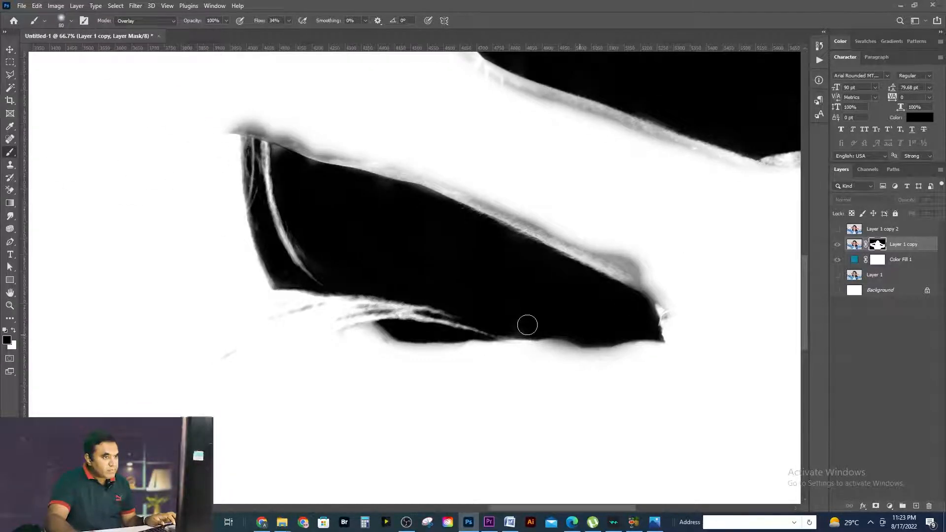
Check the cutout in the normal image view with Color Fill 1 hidden and shown, and examine the right-hand forearm's edges.
alt+scroll(435, 243, down, 4)
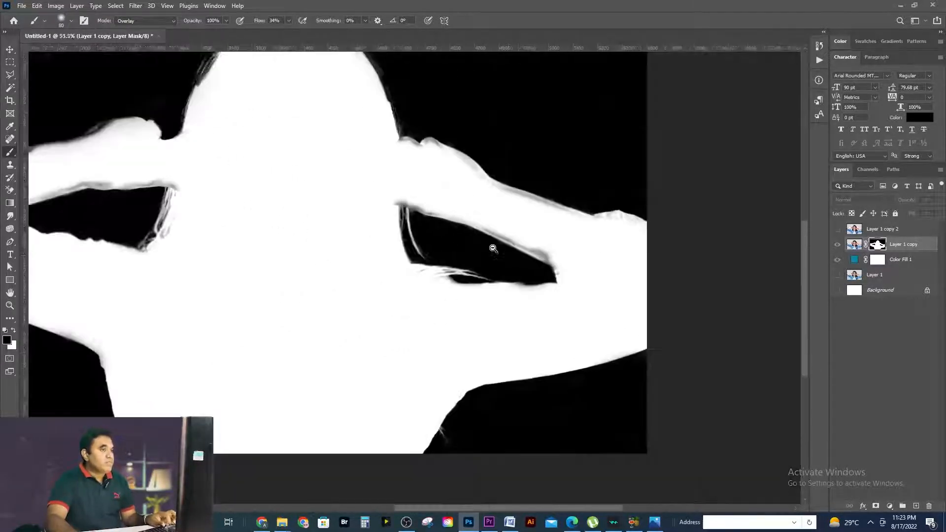
drag(473, 255, 494, 212)
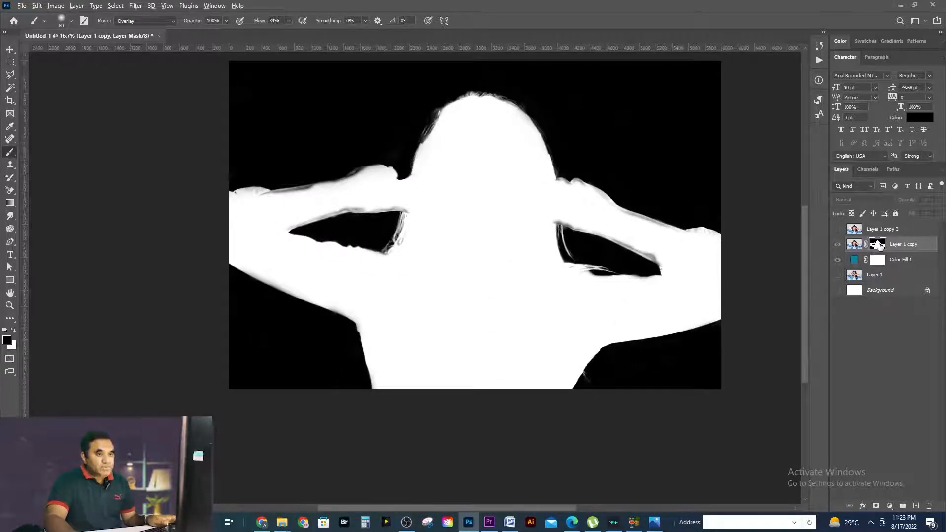
alt+click(880, 245)
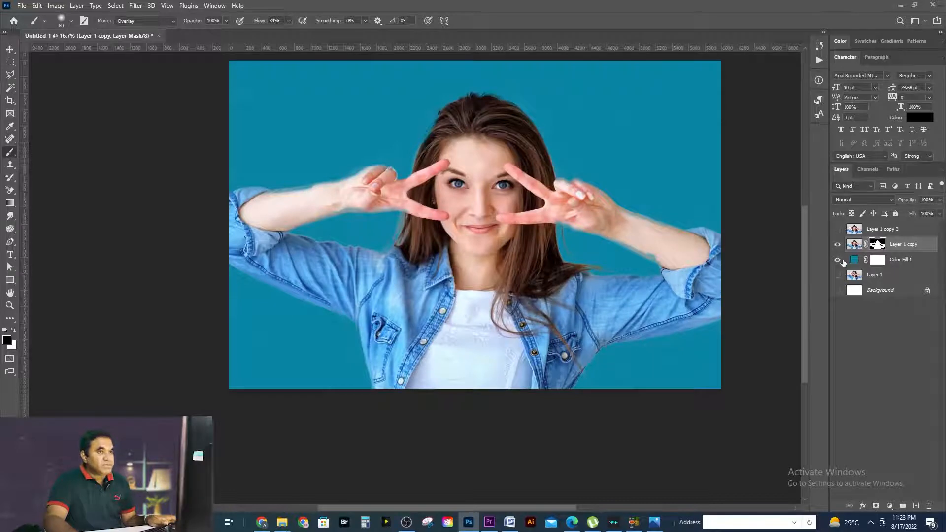
click(838, 260)
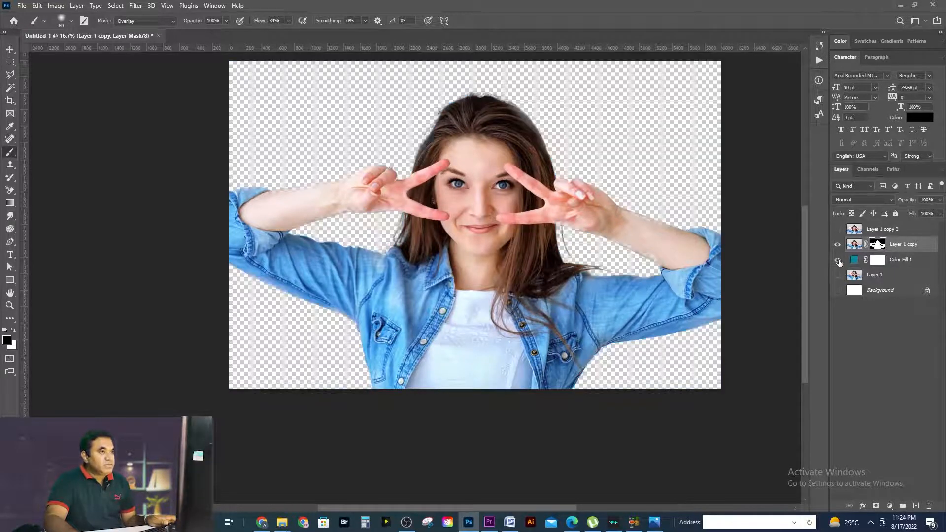
click(838, 260)
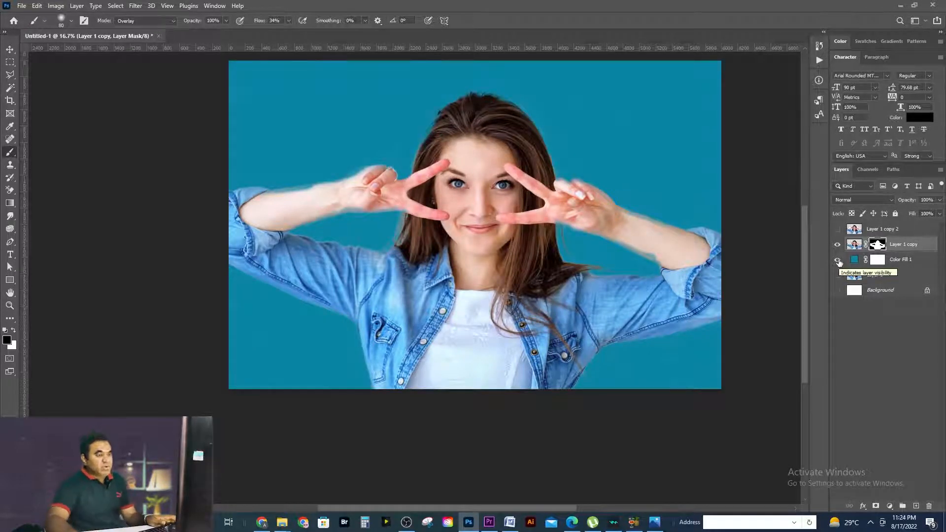
mouse_move(611, 244)
mouse_down()
mouse_move(693, 286)
mouse_move(566, 310)
mouse_up()
drag(624, 266, 495, 291)
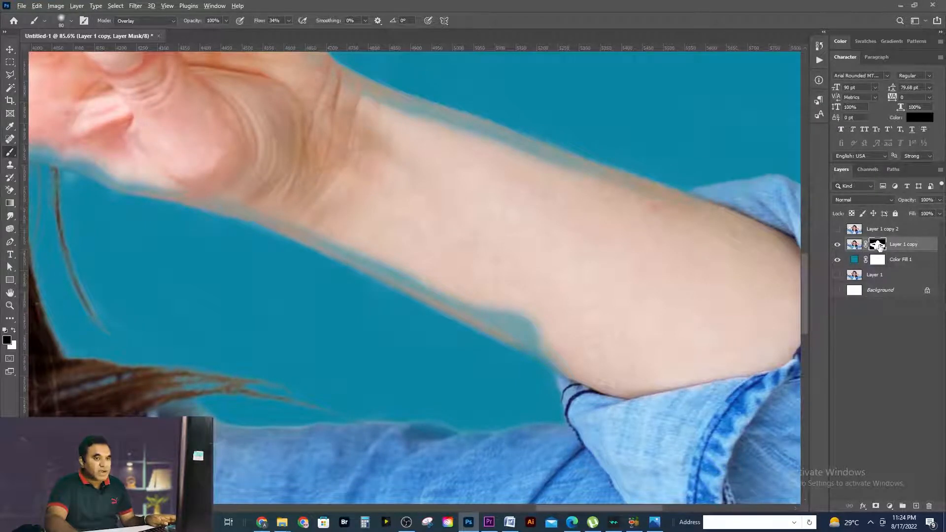
Paint the gray fringe along the right-hand forearm's lower edge white on the mask in Normal mode, undoing the last stroke.
alt+click(877, 245)
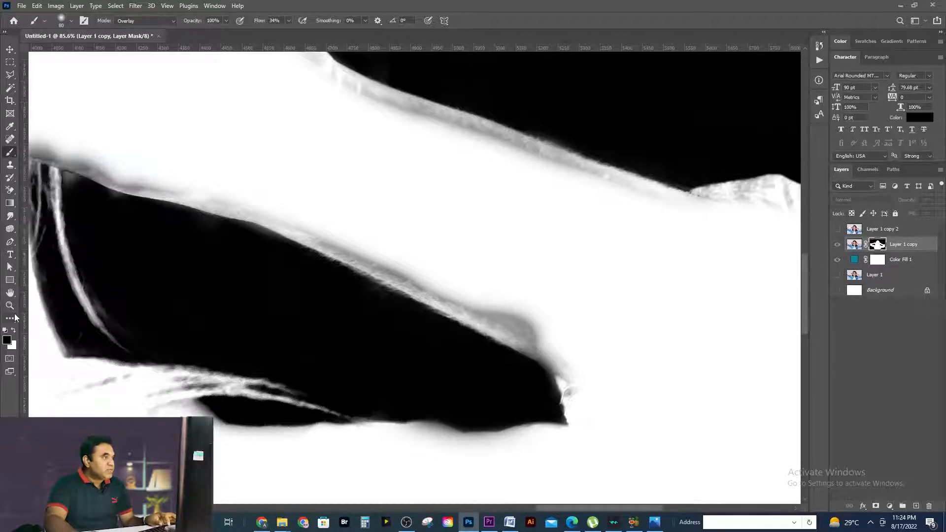
key(x)
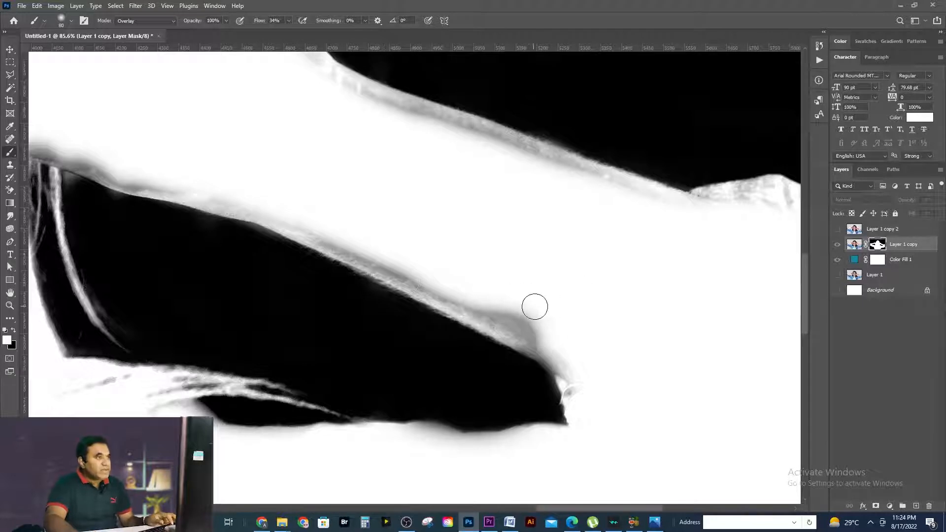
click(143, 20)
click(131, 28)
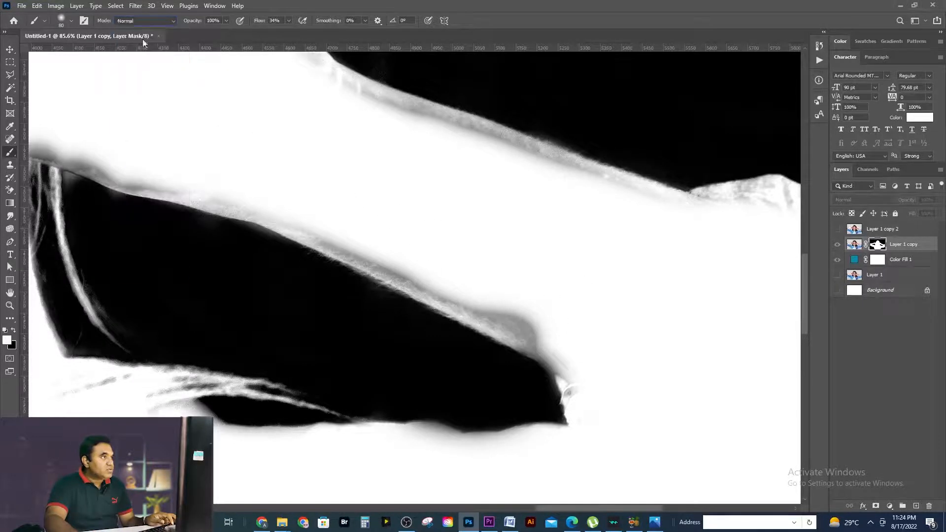
mouse_move(511, 302)
mouse_down()
mouse_move(586, 367)
mouse_move(529, 344)
mouse_move(504, 314)
mouse_move(477, 306)
mouse_move(551, 341)
mouse_move(521, 337)
mouse_move(558, 359)
mouse_move(484, 308)
mouse_move(408, 280)
mouse_move(425, 286)
mouse_move(347, 237)
mouse_up()
key(ctrl+z)
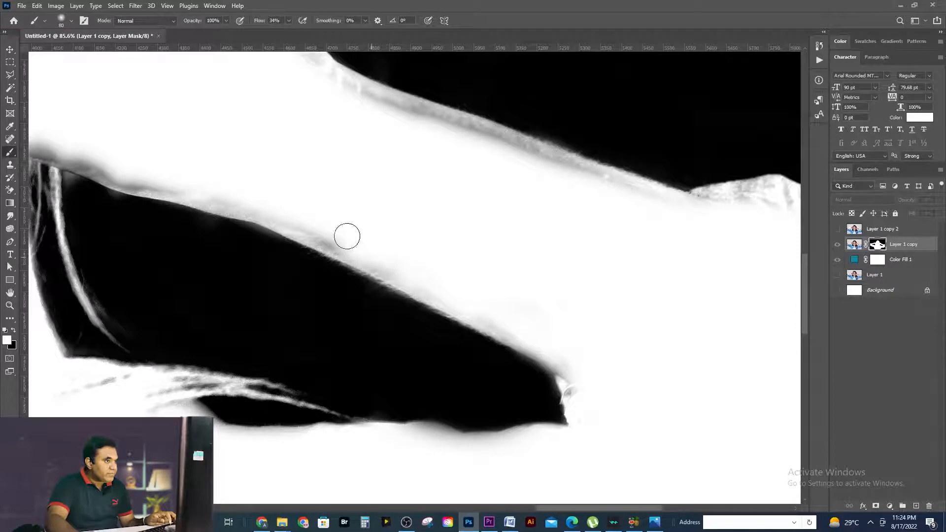
Set the brush to Overlay mode and whiten the remaining gray fringe along the underside of the right-hand forearm.
click(134, 21)
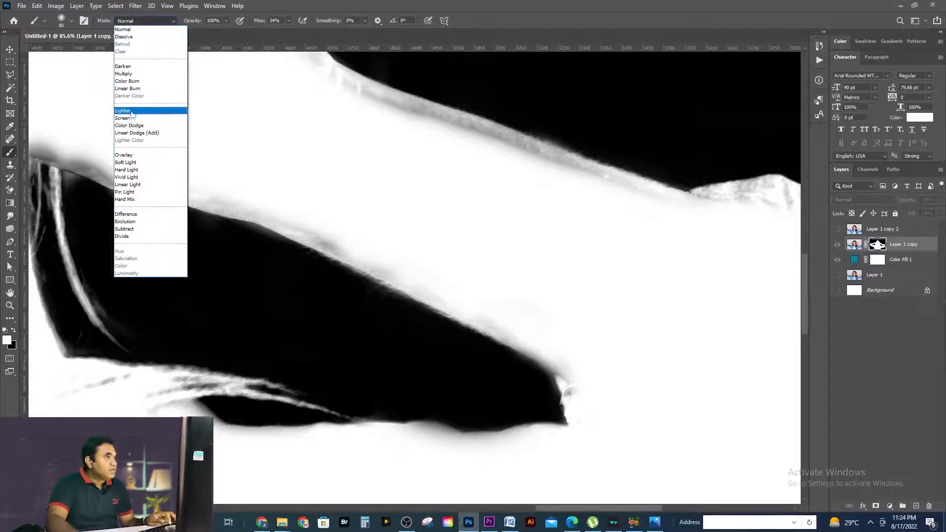
click(124, 154)
mouse_move(412, 284)
mouse_down()
mouse_move(350, 245)
mouse_move(154, 204)
mouse_move(70, 161)
mouse_move(331, 249)
mouse_up()
mouse_move(565, 370)
mouse_down()
mouse_move(547, 333)
mouse_move(584, 388)
mouse_move(582, 443)
mouse_move(525, 336)
mouse_move(566, 361)
mouse_up()
mouse_move(278, 217)
mouse_down()
mouse_move(452, 291)
mouse_move(471, 287)
mouse_up()
mouse_move(310, 249)
mouse_down()
mouse_move(244, 222)
mouse_move(213, 239)
mouse_move(197, 221)
mouse_up()
Whiten the gray fringe along the upper edge of the right-hand forearm, wrist and curled fingers in the mask.
drag(578, 219, 449, 344)
mouse_move(218, 153)
mouse_down()
mouse_move(243, 143)
mouse_move(317, 188)
mouse_move(423, 295)
mouse_move(490, 323)
mouse_move(473, 302)
mouse_move(576, 342)
mouse_move(608, 341)
mouse_move(731, 389)
mouse_move(773, 388)
mouse_up()
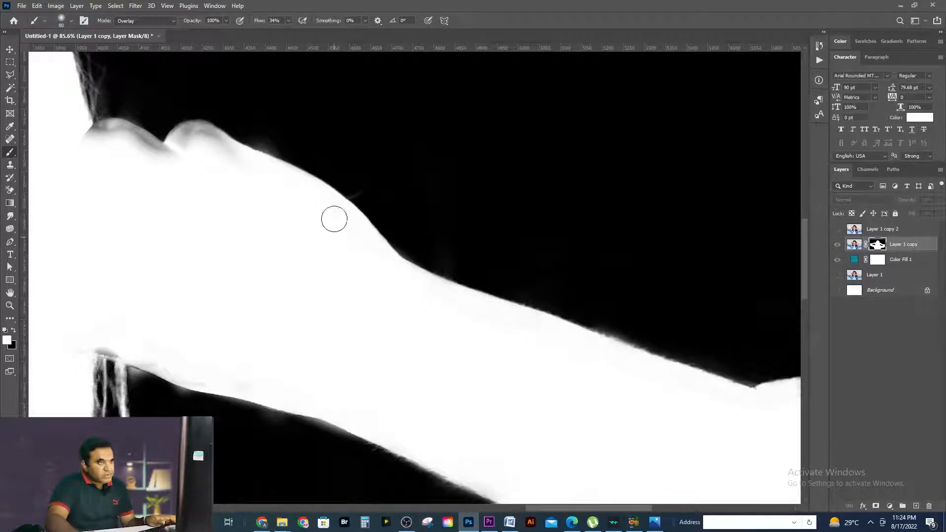
mouse_move(219, 135)
mouse_down()
mouse_move(205, 127)
mouse_move(83, 132)
mouse_up()
mouse_move(99, 128)
mouse_down()
mouse_move(215, 141)
mouse_move(454, 273)
mouse_move(425, 278)
mouse_move(656, 374)
mouse_up()
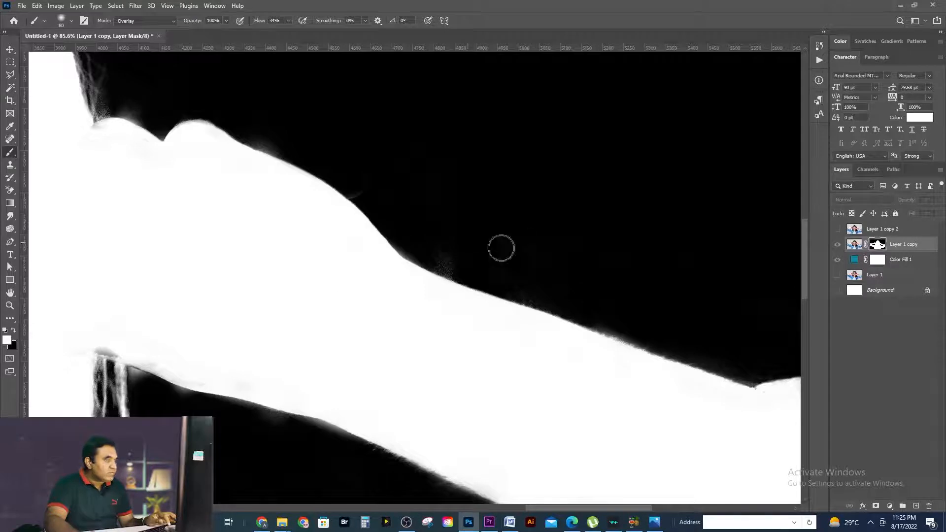
Blacken the haze just above the right-hand forearm in the mask and restore white as the painting colour.
key(x)
mouse_move(447, 255)
mouse_down()
mouse_move(458, 273)
mouse_move(427, 255)
mouse_move(638, 342)
mouse_move(718, 359)
mouse_move(608, 318)
mouse_up()
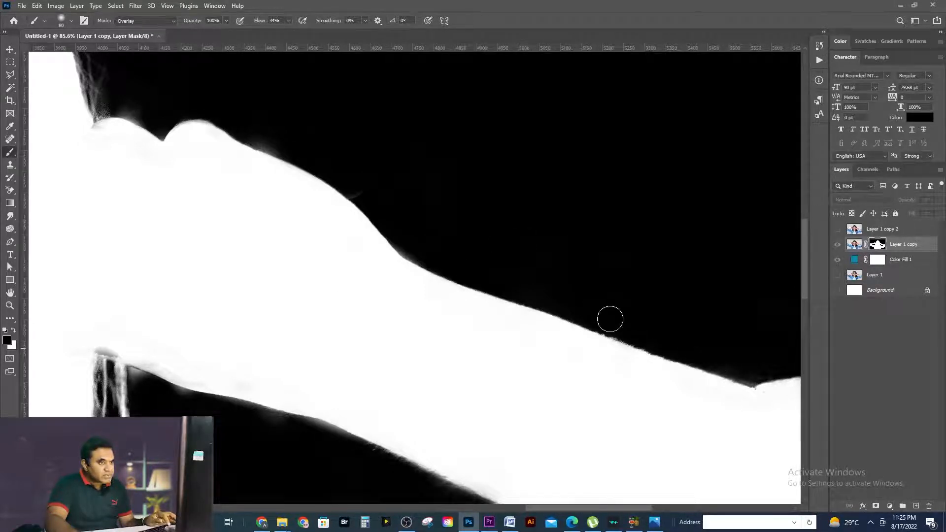
key(x)
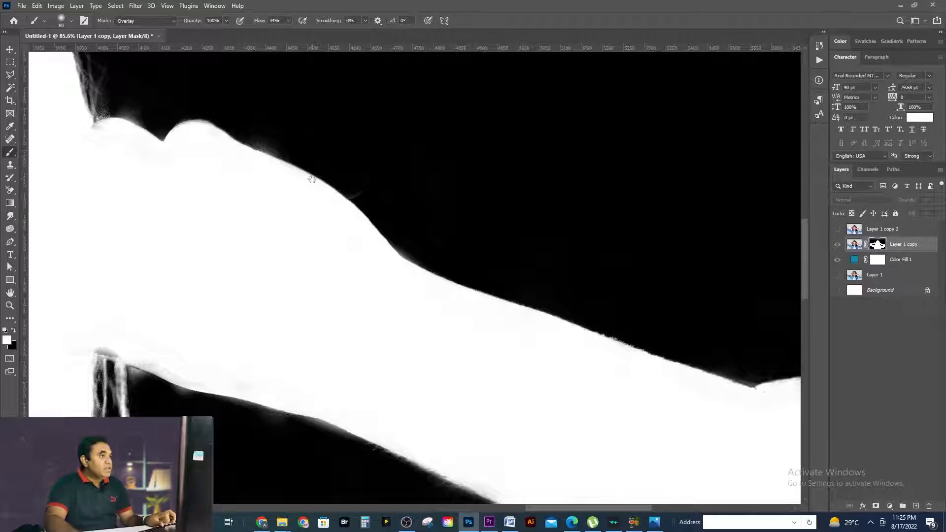
Check the right-hand arm in the image view and whiten the gray mask edge beneath the hand where it meets the hair.
alt+click(873, 247)
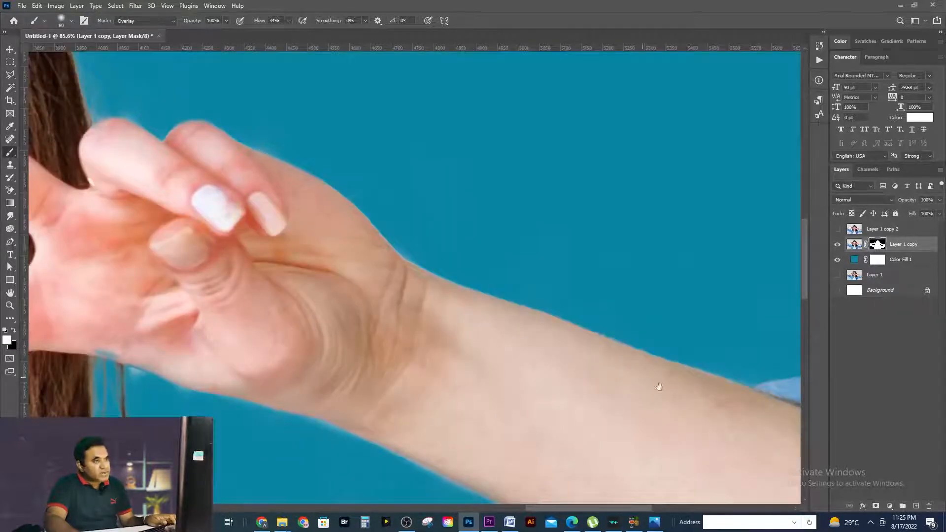
drag(660, 387, 412, 344)
drag(550, 371, 593, 283)
drag(316, 347, 629, 357)
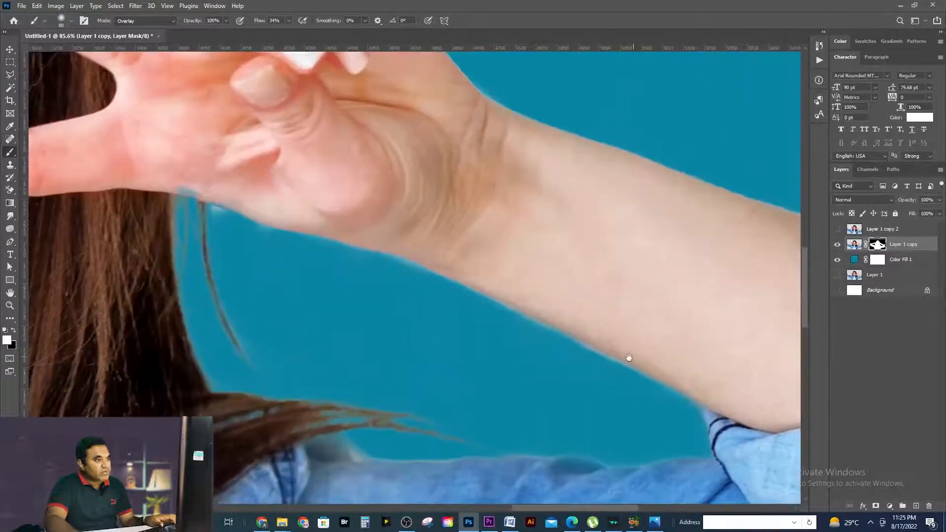
mouse_move(139, 195)
mouse_down()
mouse_move(285, 294)
mouse_move(349, 300)
mouse_up()
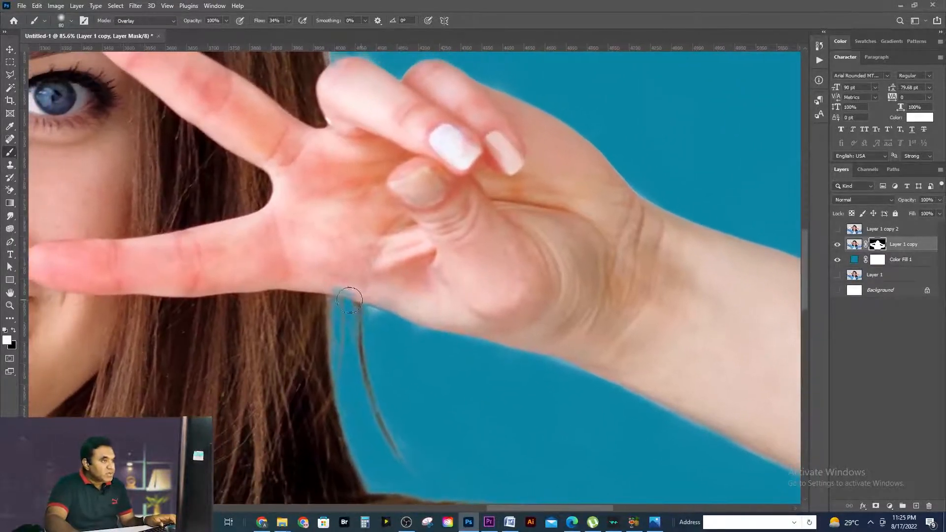
alt+click(877, 247)
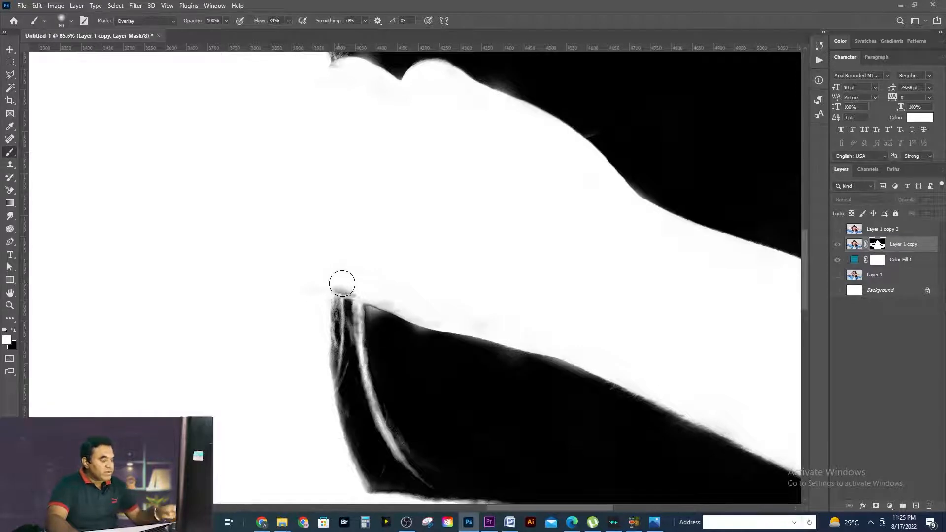
mouse_move(342, 283)
mouse_down()
mouse_move(539, 346)
mouse_move(317, 300)
mouse_up()
Whiten the gray patches on the sleeve at the right-hand elbow in the mask and return to the normal image view.
drag(422, 220, 701, 295)
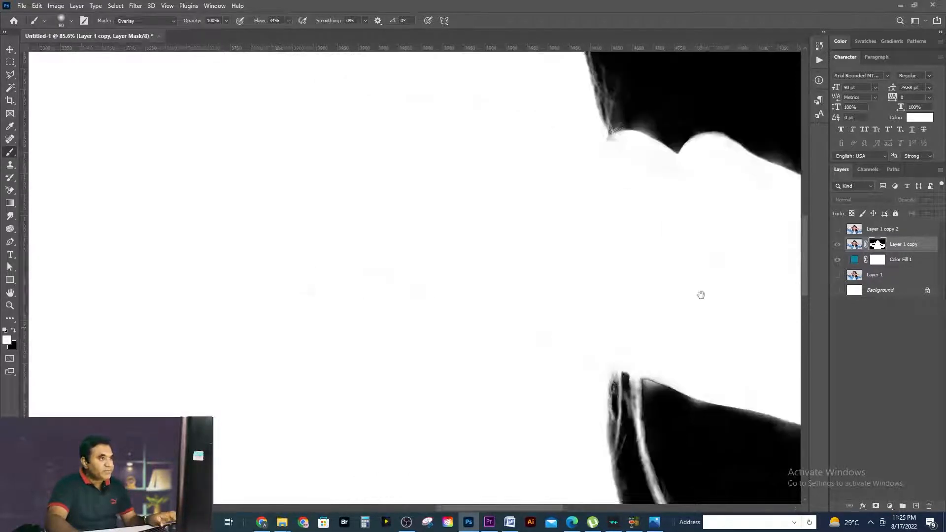
scroll(537, 320, down, 5)
drag(549, 311, 372, 302)
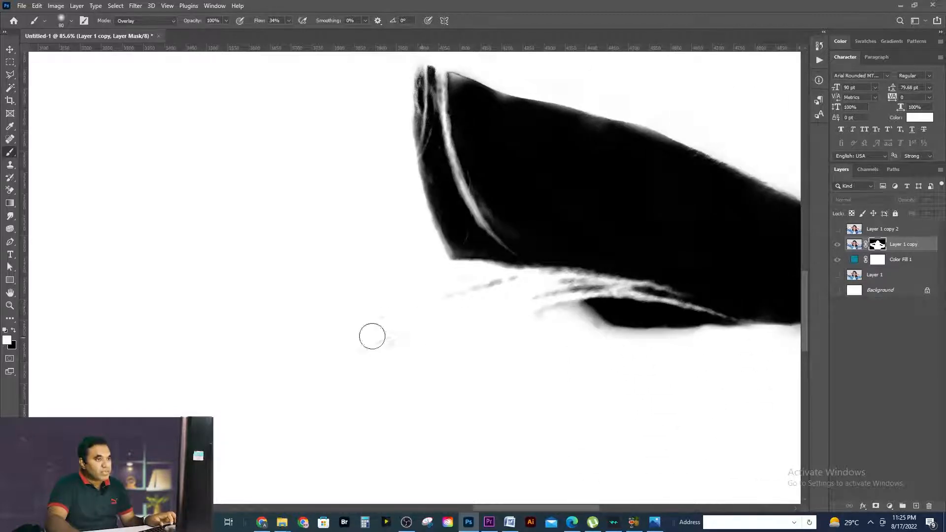
scroll(687, 355, down, 5)
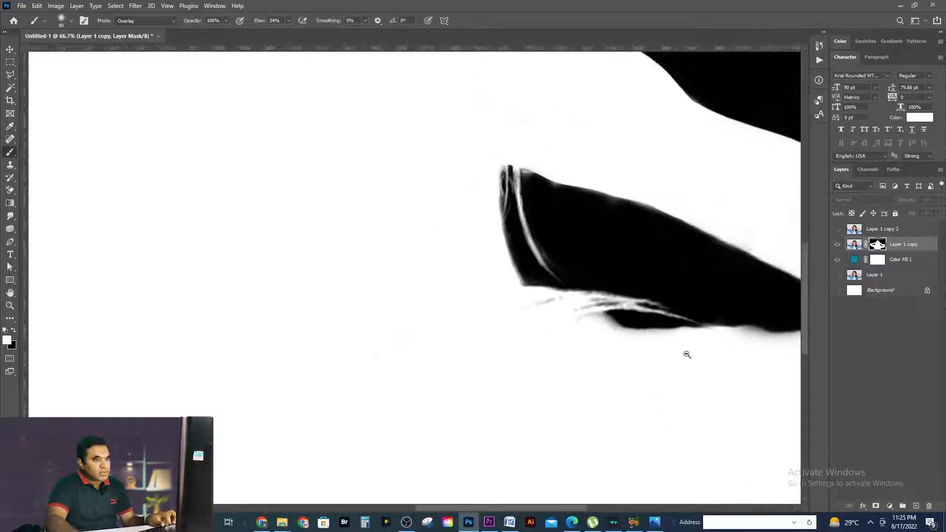
drag(533, 395, 395, 413)
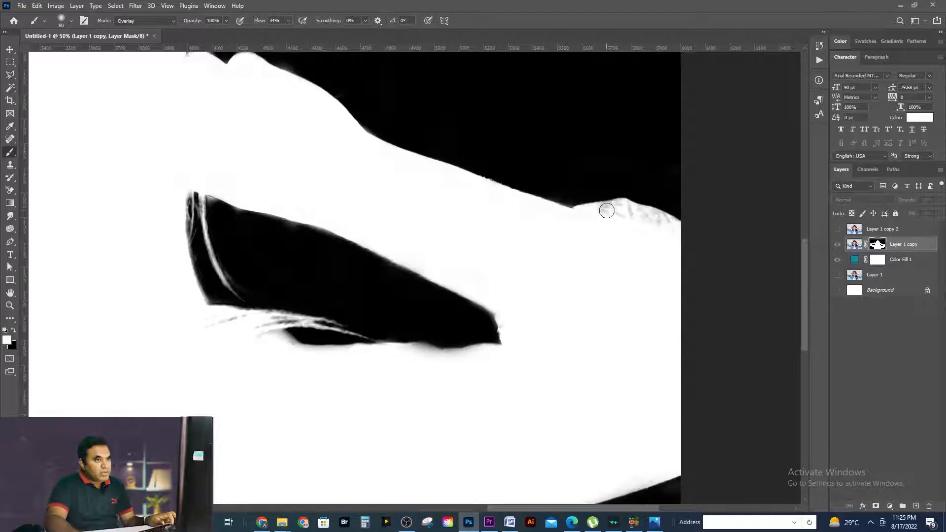
drag(687, 218, 636, 201)
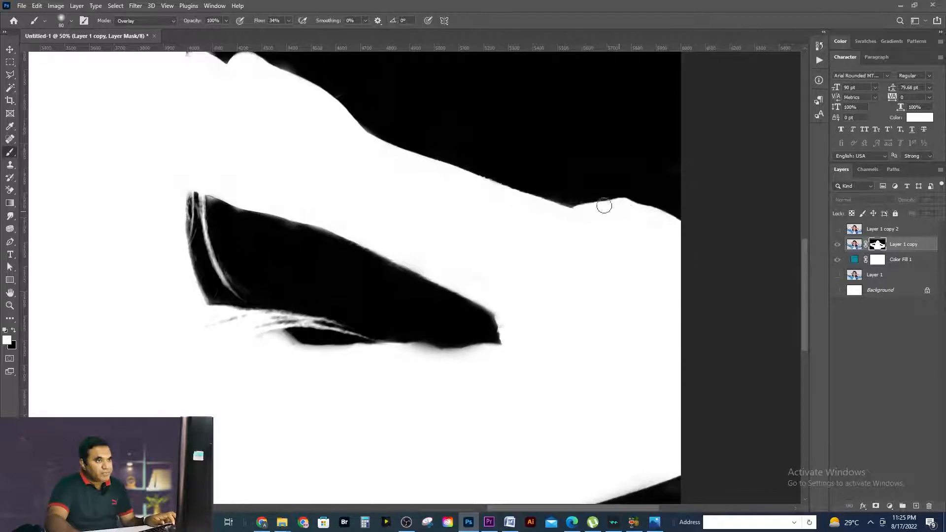
scroll(420, 259, down, 2)
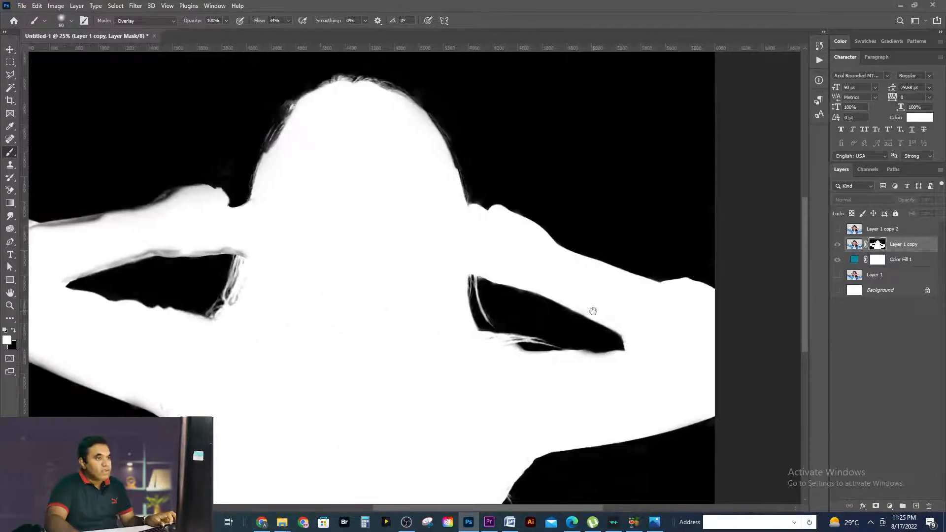
alt+click(882, 246)
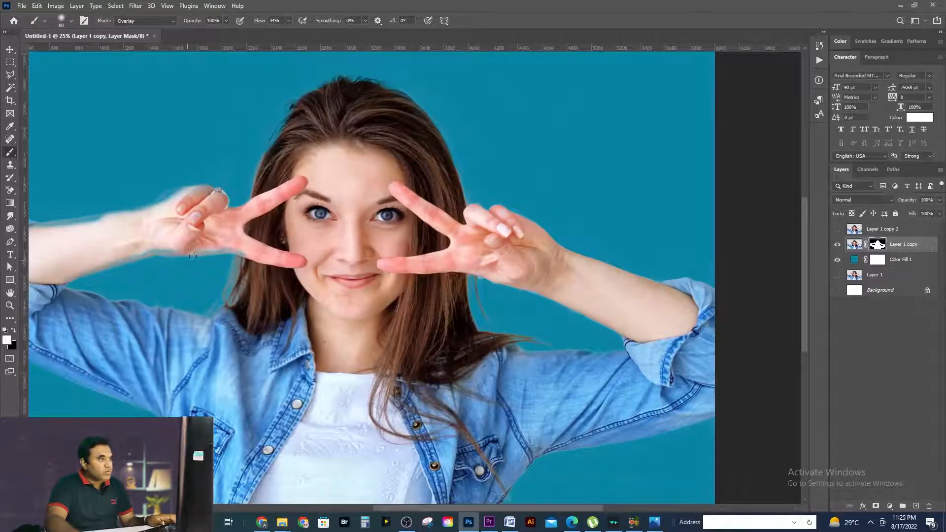
Whiten the gray fringe along the lower edge of the left-hand hand and forearm in the Layer 1 copy mask.
drag(193, 255, 450, 237)
scroll(384, 255, up, 3)
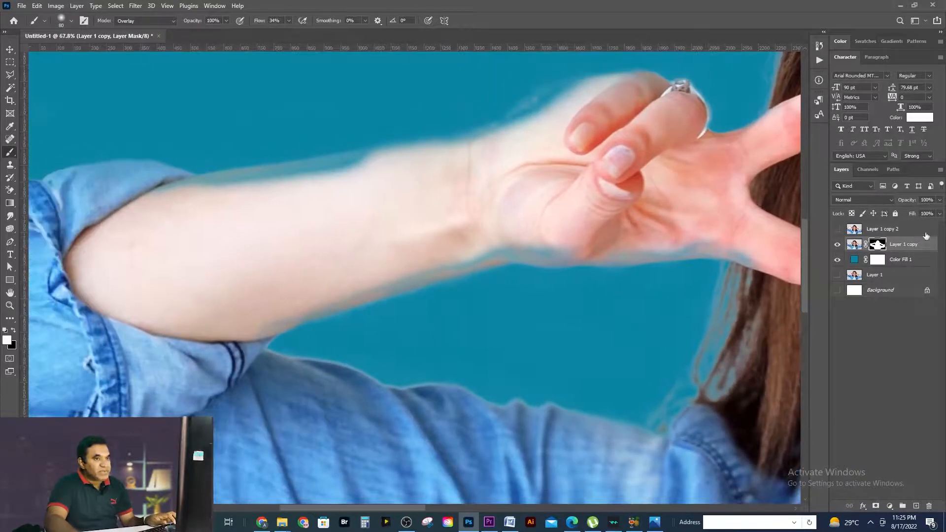
alt+click(877, 244)
mouse_move(739, 252)
mouse_down()
mouse_move(769, 264)
mouse_move(744, 255)
mouse_move(488, 252)
mouse_move(461, 273)
mouse_move(390, 287)
mouse_move(234, 345)
mouse_move(478, 253)
mouse_move(354, 294)
mouse_move(358, 277)
mouse_move(618, 237)
mouse_move(557, 246)
mouse_up()
mouse_move(764, 267)
mouse_down()
mouse_move(756, 345)
mouse_move(679, 446)
mouse_move(745, 349)
mouse_up()
mouse_move(653, 448)
mouse_down()
mouse_move(599, 427)
mouse_move(616, 424)
mouse_move(471, 404)
mouse_move(274, 351)
mouse_move(269, 326)
mouse_up()
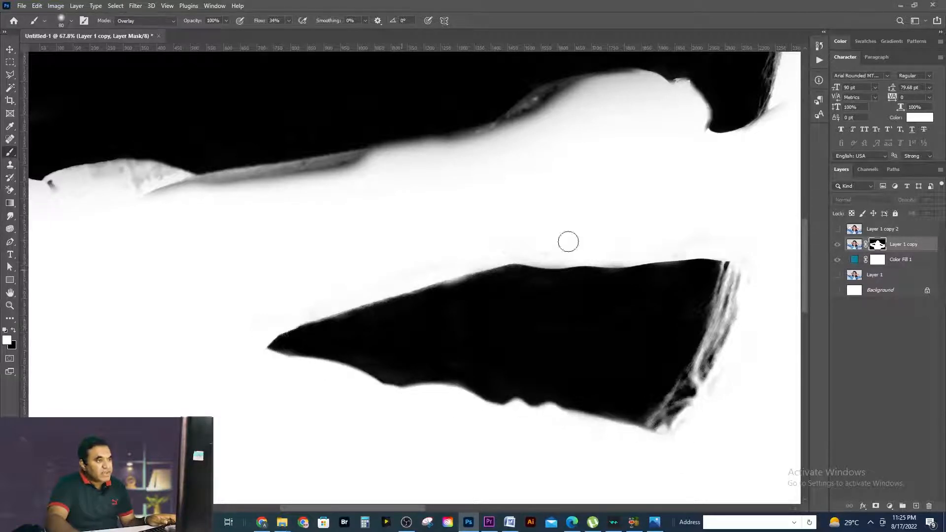
Whiten the gray patches along the upper edge of the left-hand sleeve, forearm and wrist in the mask and return to the image view.
mouse_move(587, 84)
mouse_down()
mouse_move(447, 136)
mouse_move(462, 140)
mouse_move(229, 172)
mouse_move(331, 170)
mouse_move(199, 179)
mouse_move(332, 173)
mouse_move(175, 179)
mouse_move(124, 171)
mouse_move(160, 183)
mouse_up()
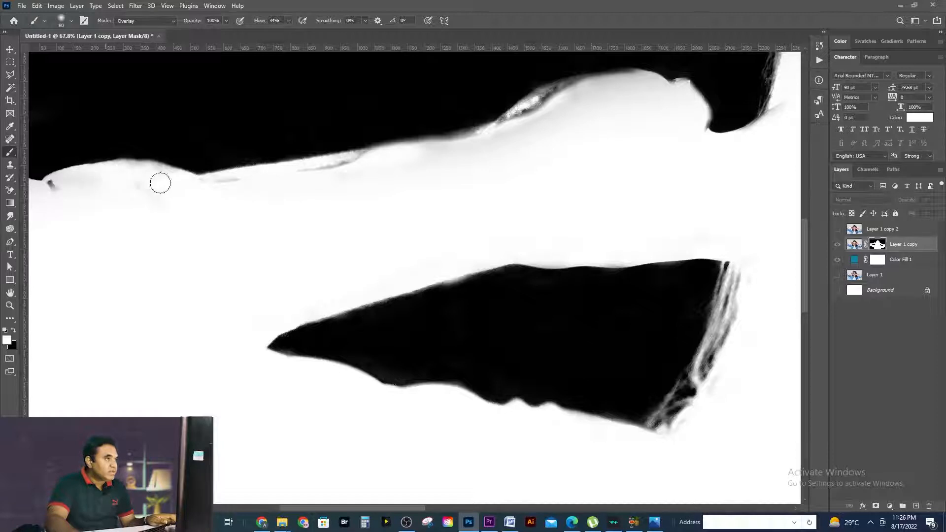
mouse_move(499, 129)
mouse_down()
mouse_move(227, 185)
mouse_move(447, 156)
mouse_move(408, 150)
mouse_move(441, 139)
mouse_move(314, 157)
mouse_move(600, 115)
mouse_move(537, 114)
mouse_move(621, 74)
mouse_move(560, 88)
mouse_move(636, 73)
mouse_move(599, 89)
mouse_move(605, 104)
mouse_move(661, 91)
mouse_move(715, 123)
mouse_move(700, 128)
mouse_move(706, 112)
mouse_move(773, 117)
mouse_up()
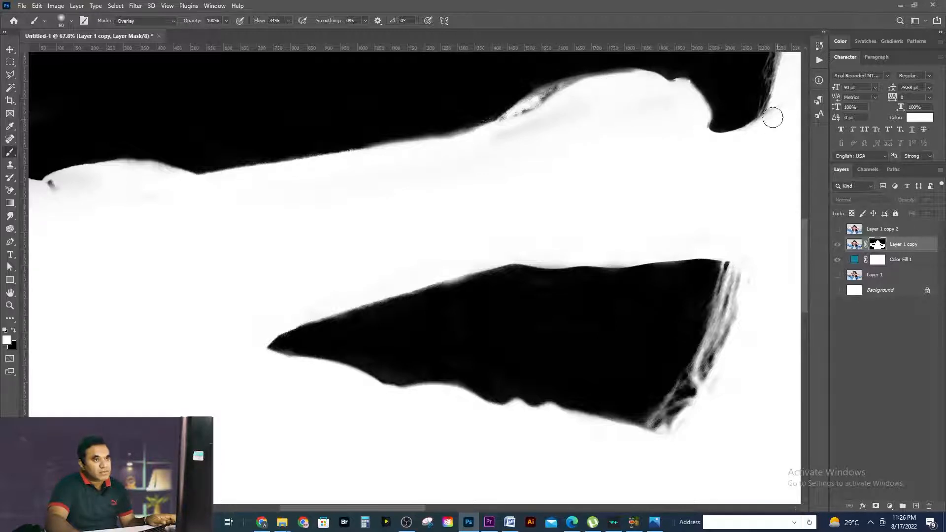
alt+click(880, 246)
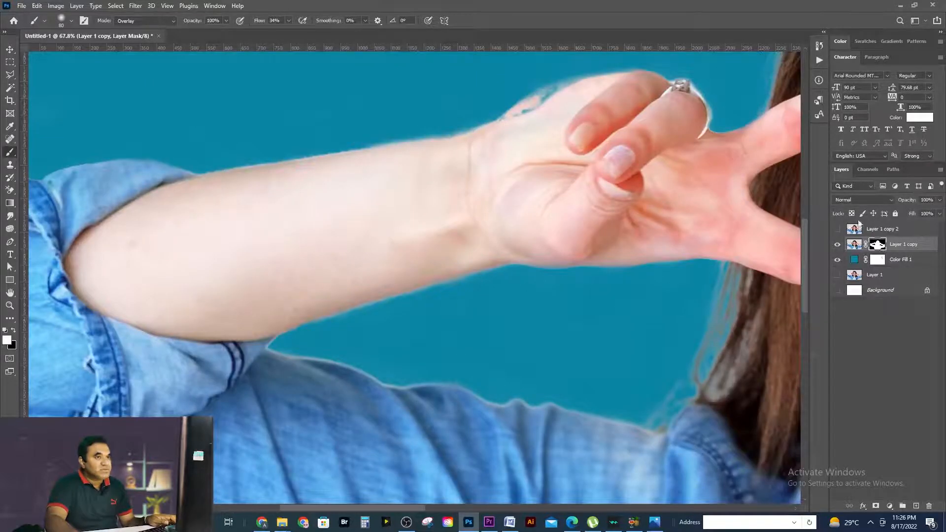
Set the brush mode to Normal and paint the remaining gap at the back of the left-hand hand white in the mask.
alt+click(879, 244)
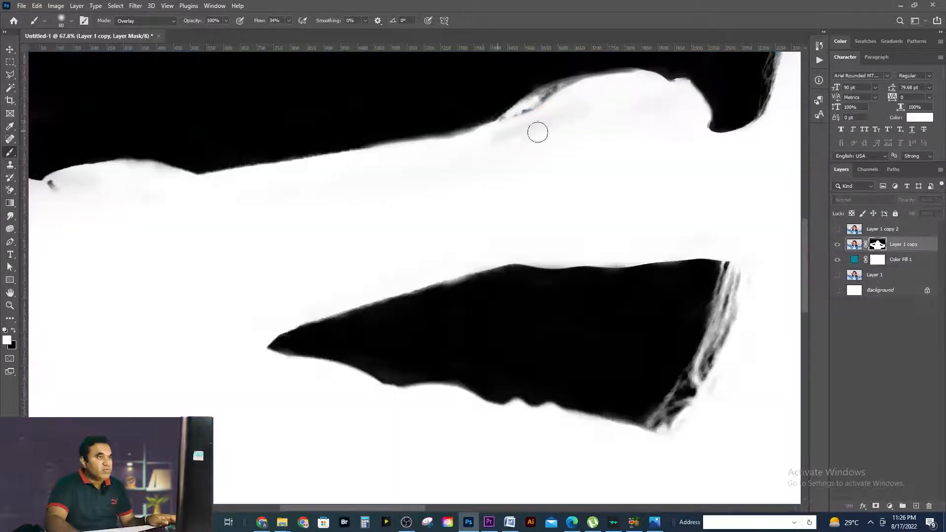
click(140, 20)
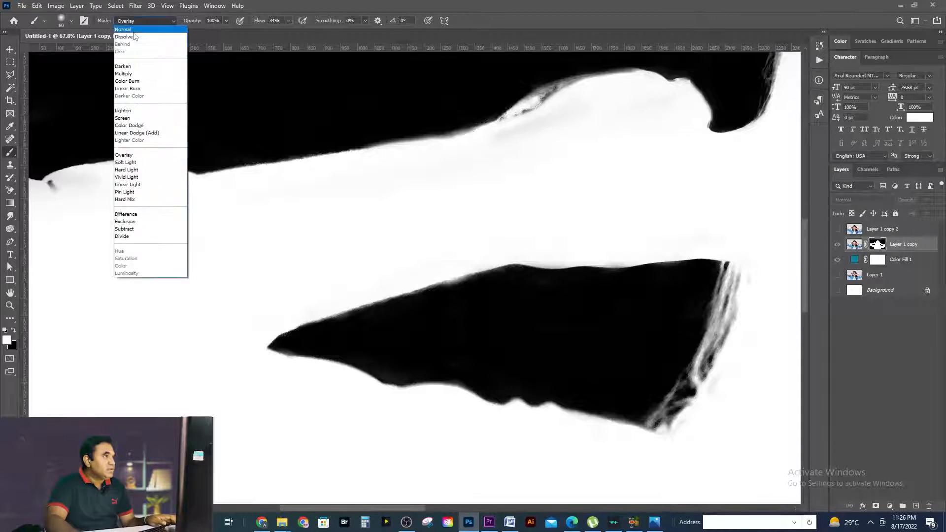
click(129, 23)
mouse_move(523, 116)
mouse_down()
mouse_move(552, 93)
mouse_move(645, 75)
mouse_move(572, 93)
mouse_up()
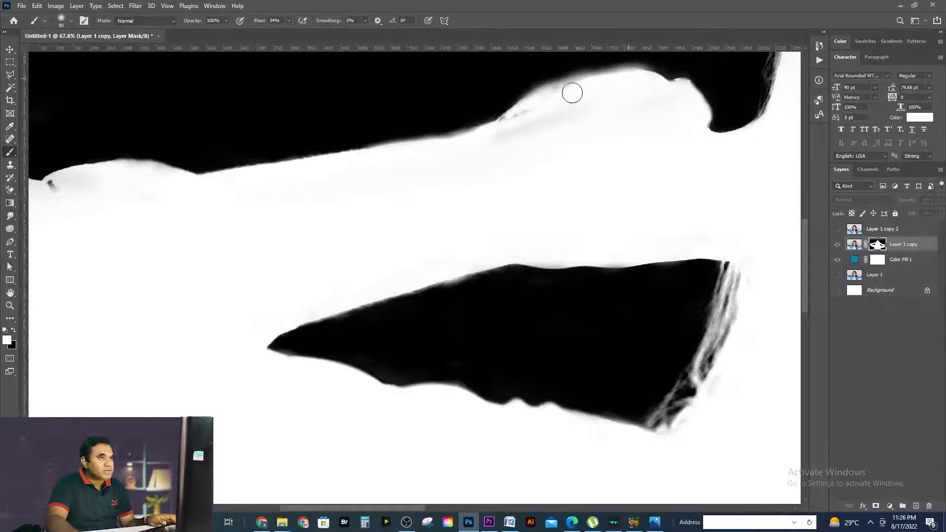
mouse_move(517, 118)
mouse_down()
mouse_move(448, 143)
mouse_move(611, 80)
mouse_move(642, 84)
mouse_move(705, 148)
mouse_up()
alt+click(874, 248)
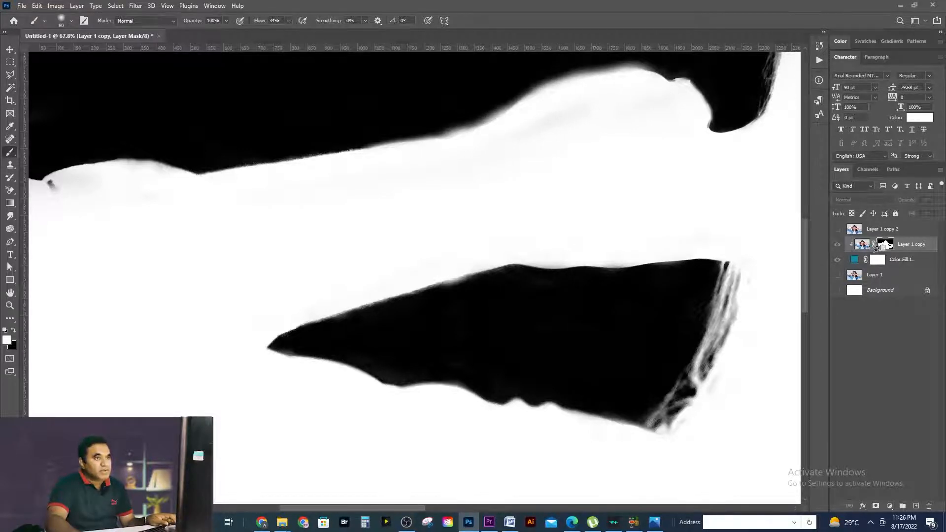
alt+click(885, 247)
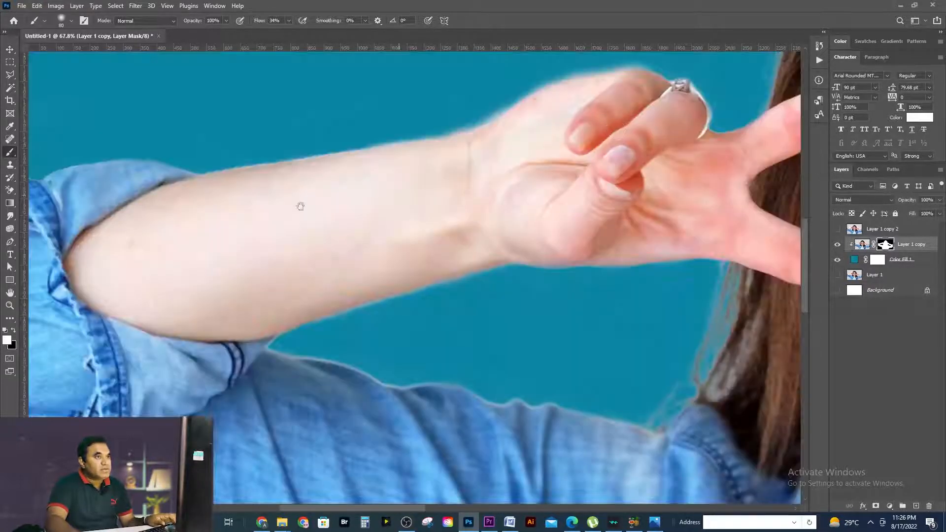
Check the left-hand arm and hairline in the image view and release the clipping mask on Layer 1 copy.
alt+click(530, 198)
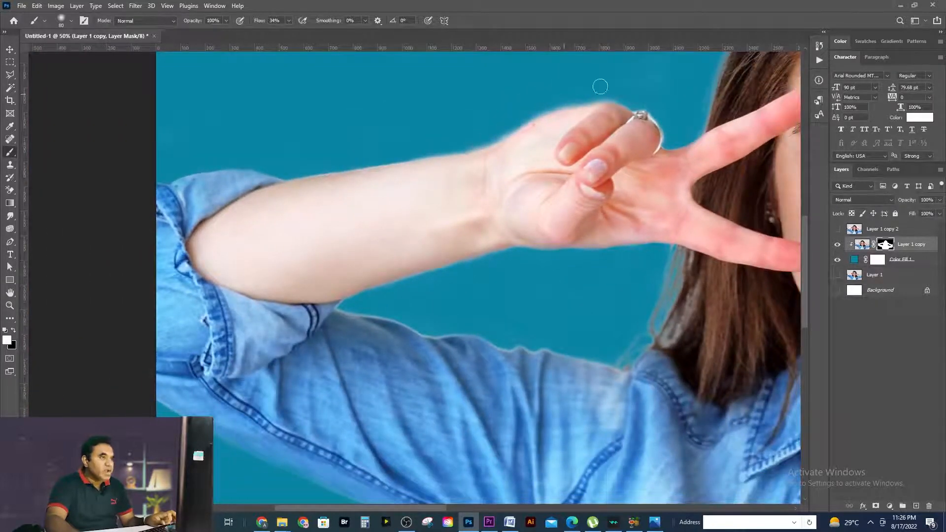
drag(336, 331, 299, 278)
drag(615, 348, 470, 383)
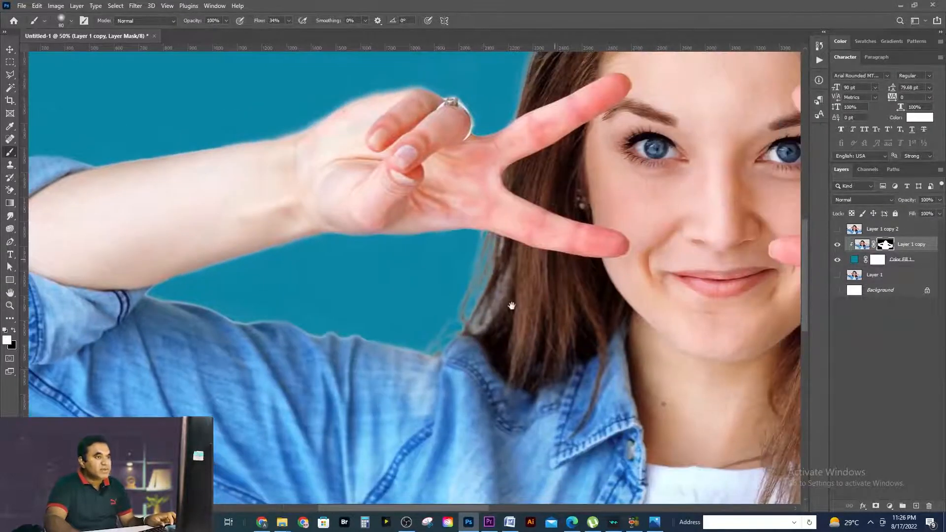
drag(558, 253, 430, 390)
drag(478, 282, 453, 292)
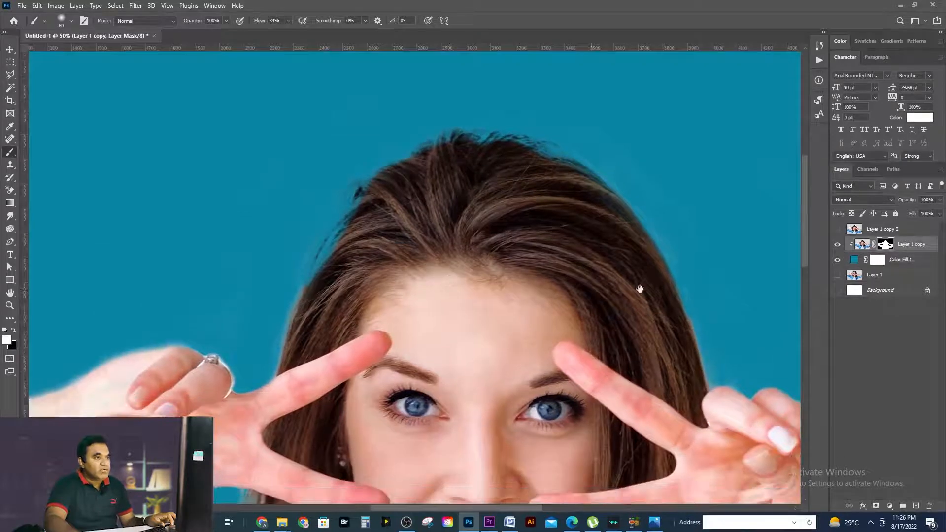
ctrl+click(359, 230)
drag(347, 268, 428, 258)
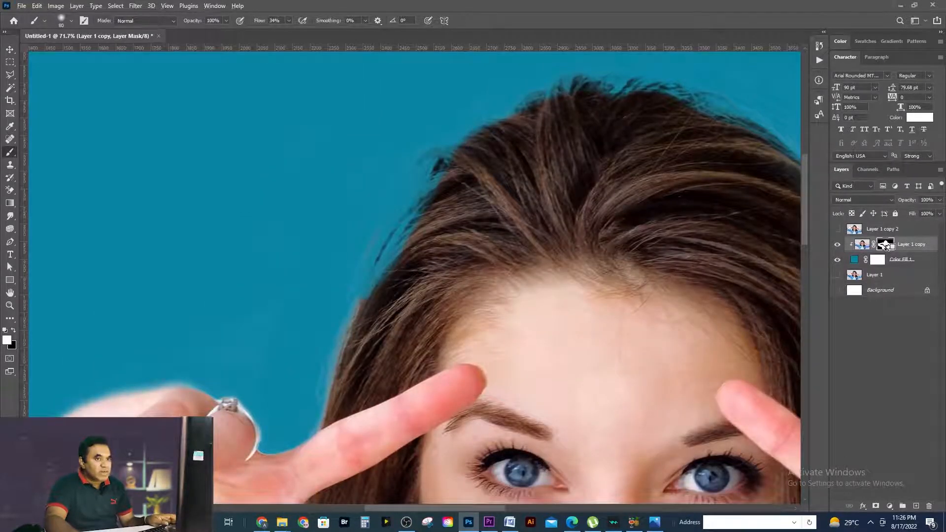
alt+click(880, 252)
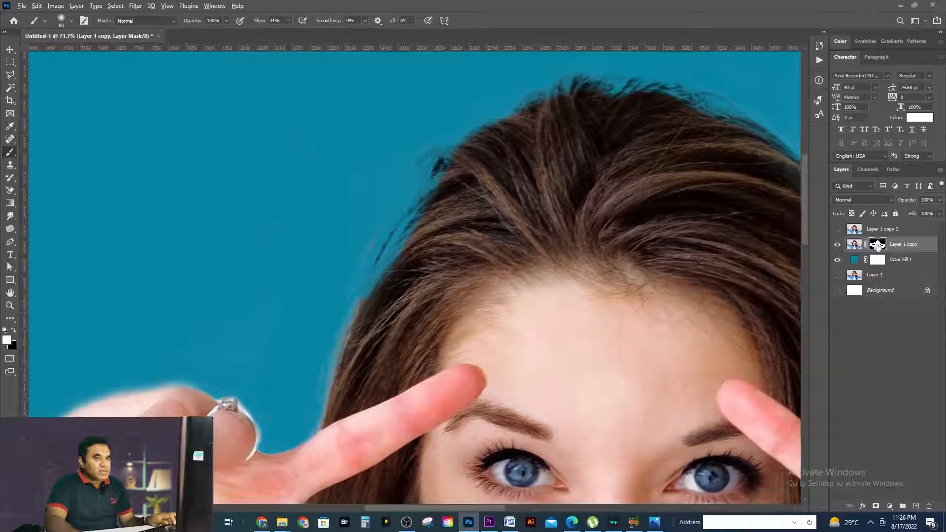
Switch the brush mode back to Overlay and undo the Normal-mode white stroke on the left-hand hair edge of the mask.
alt+click(878, 245)
mouse_move(362, 301)
mouse_down()
mouse_move(379, 268)
mouse_move(363, 311)
mouse_move(385, 301)
mouse_up()
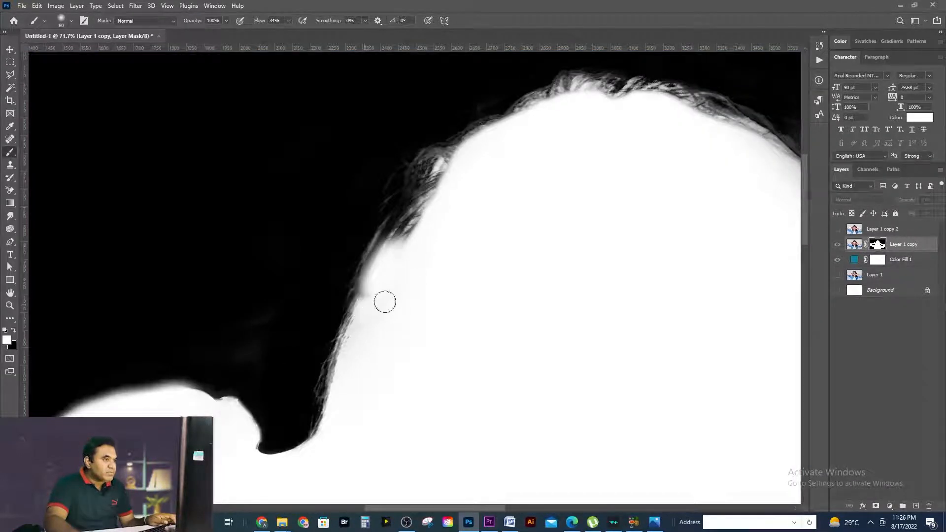
click(144, 21)
click(130, 154)
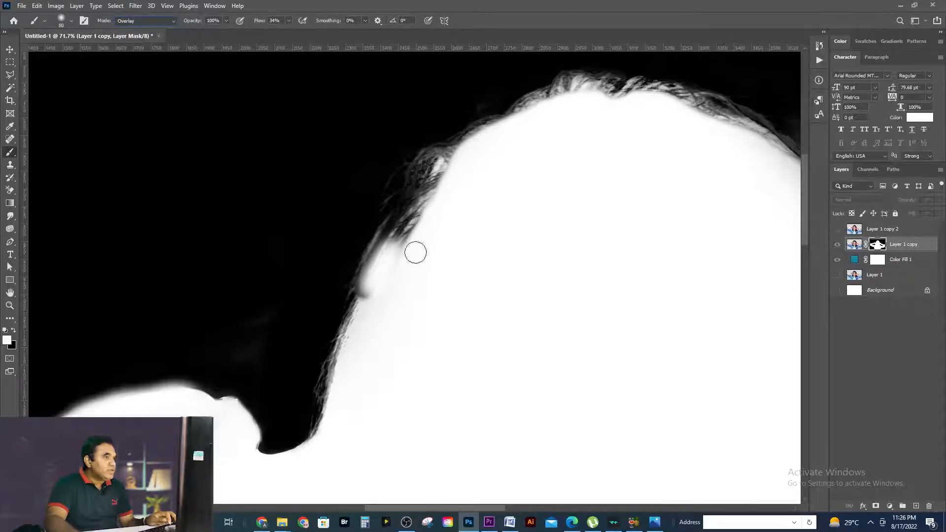
key(ctrl+z)
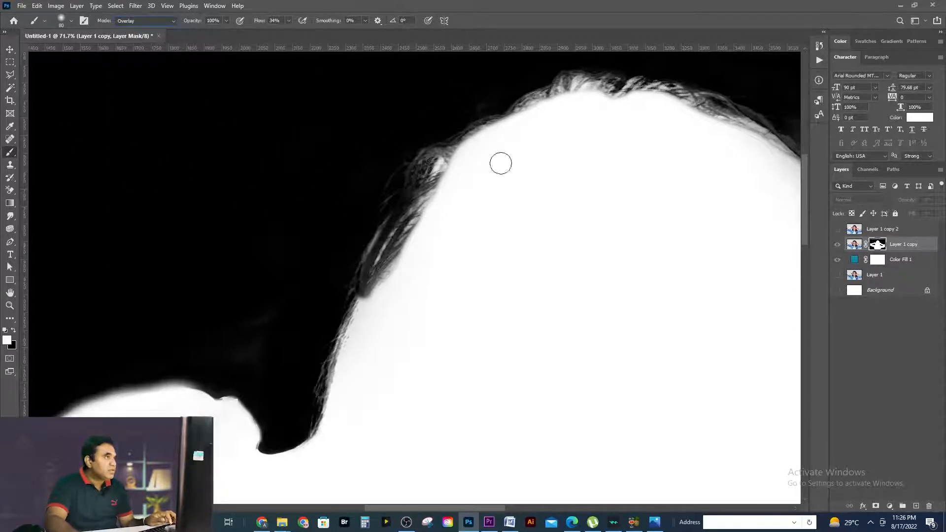
Whiten the gray hair strands along the head's left-hand side and crown in the mask, checking them in the image view.
mouse_move(446, 191)
mouse_down()
mouse_move(365, 292)
mouse_move(408, 214)
mouse_move(372, 261)
mouse_move(362, 296)
mouse_move(422, 179)
mouse_move(434, 179)
mouse_move(363, 298)
mouse_move(437, 158)
mouse_move(370, 289)
mouse_move(377, 275)
mouse_up()
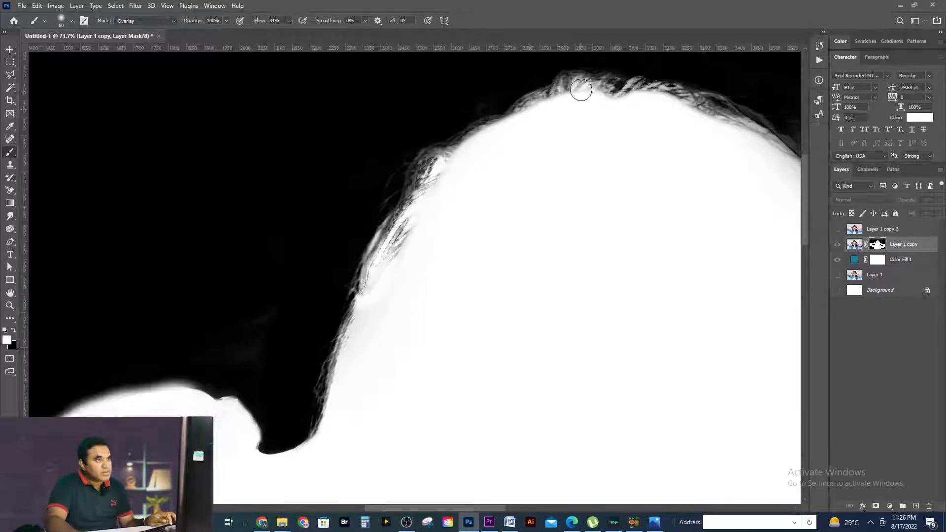
mouse_move(581, 90)
mouse_down()
mouse_move(490, 143)
mouse_move(527, 105)
mouse_up()
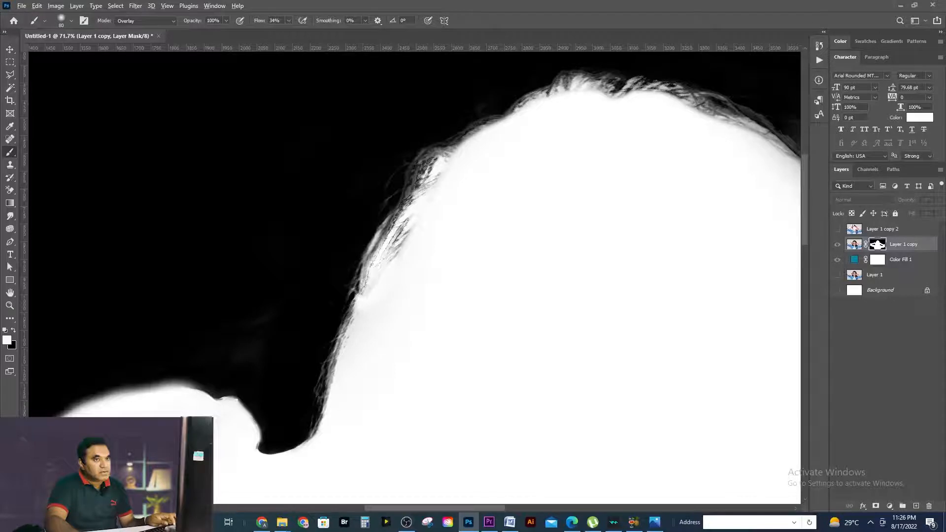
alt+click(876, 245)
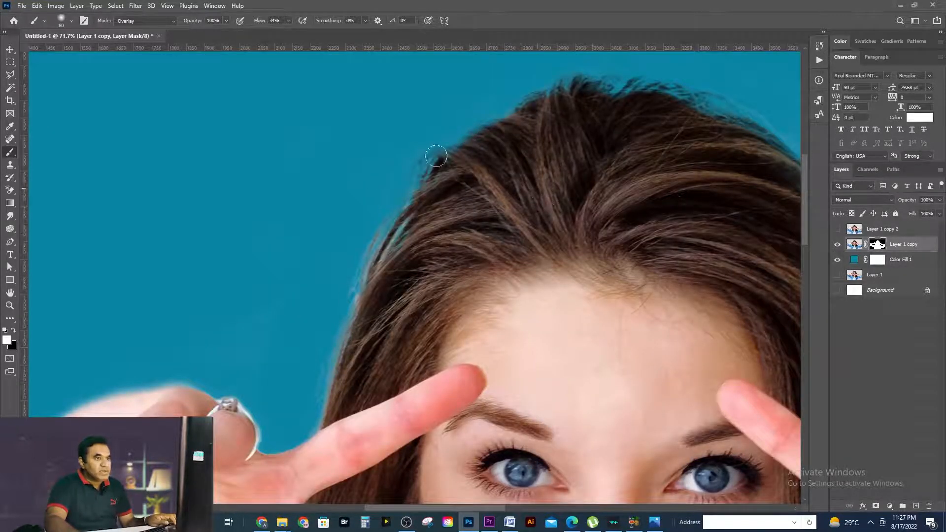
alt+click(878, 245)
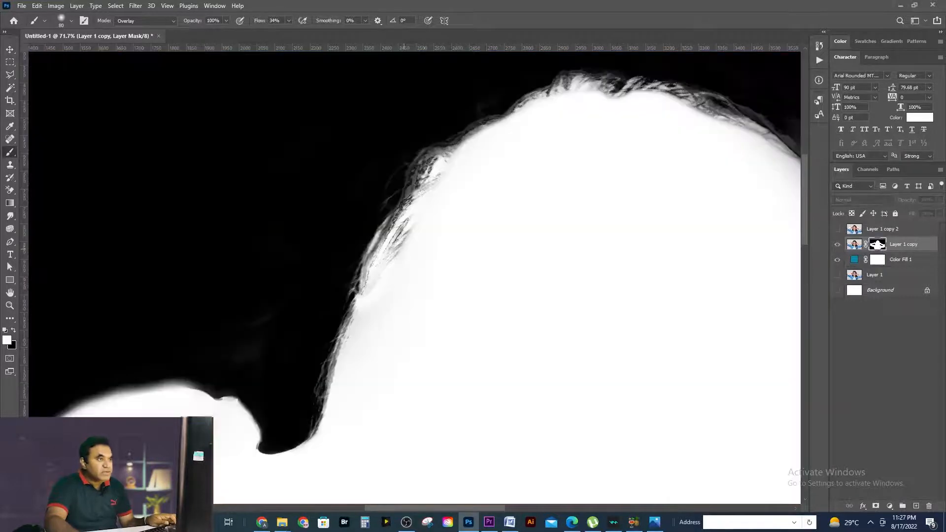
mouse_move(434, 150)
mouse_down()
mouse_move(390, 212)
mouse_move(454, 126)
mouse_move(591, 79)
mouse_move(706, 101)
mouse_up()
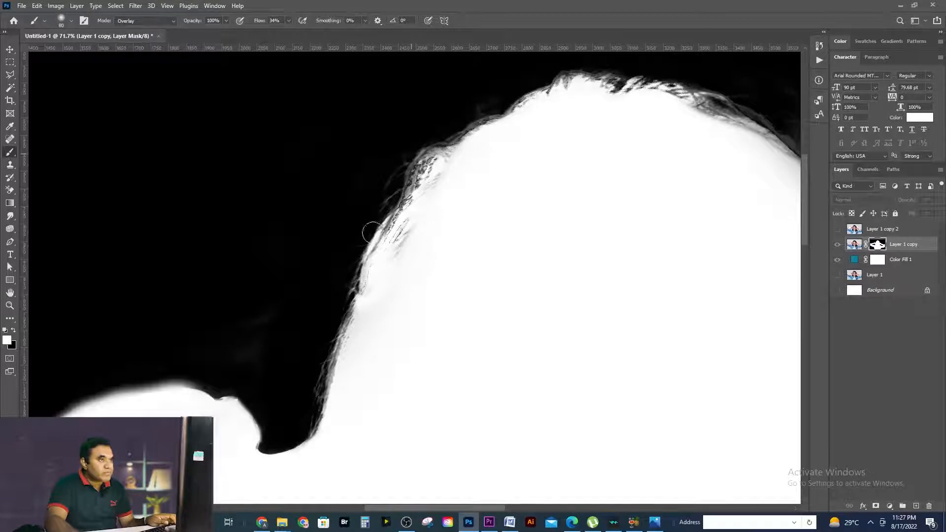
alt+click(878, 245)
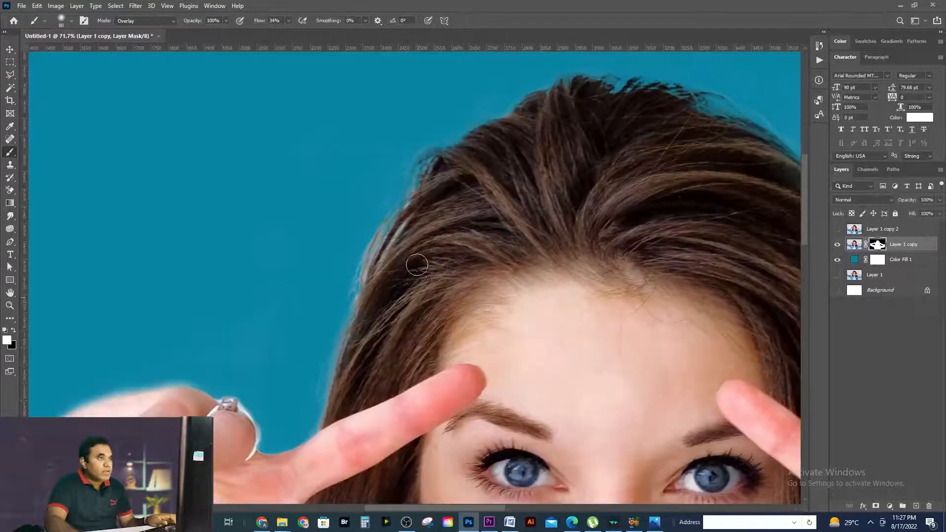
Whiten the gray hair edge from the crown toward the head's right-hand side in the mask and return to the image view.
drag(605, 273, 415, 288)
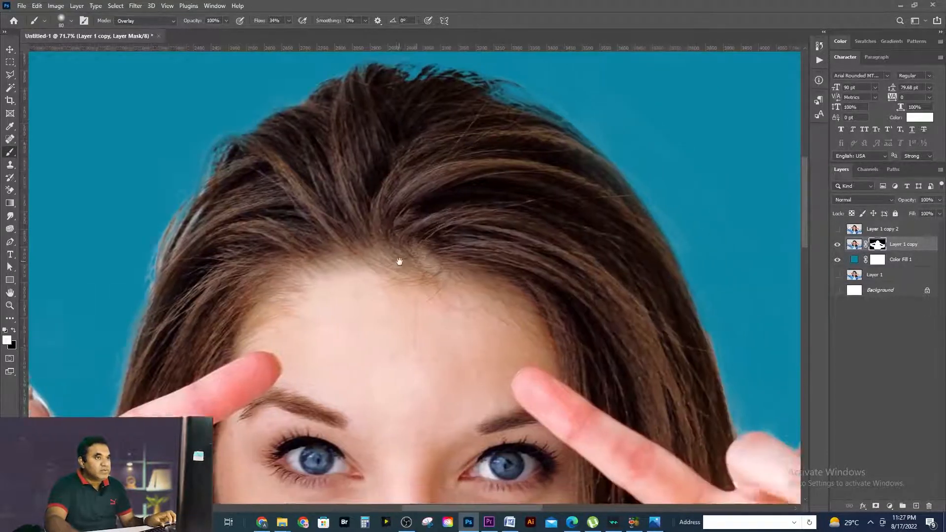
alt+click(878, 245)
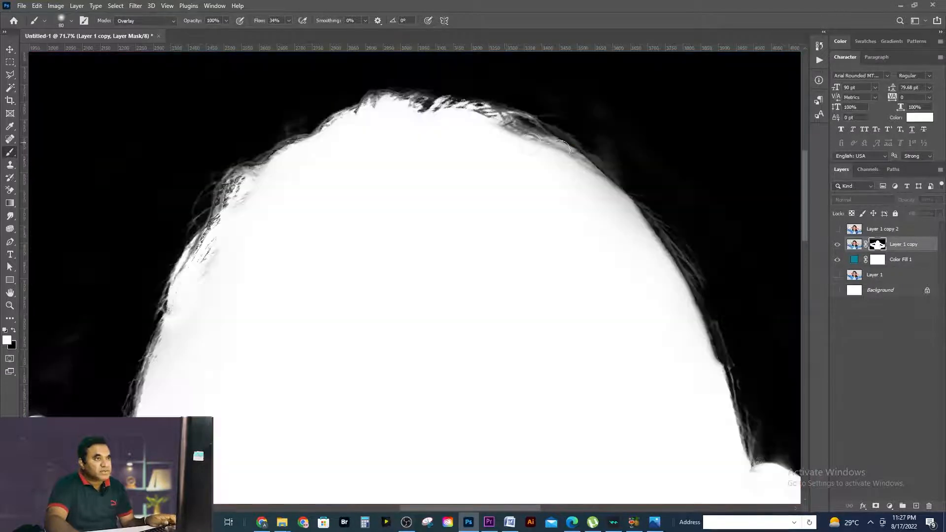
mouse_move(507, 111)
mouse_down()
mouse_move(601, 170)
mouse_move(530, 138)
mouse_move(571, 116)
mouse_move(432, 114)
mouse_move(451, 103)
mouse_move(465, 120)
mouse_move(529, 140)
mouse_move(503, 108)
mouse_move(550, 126)
mouse_move(531, 124)
mouse_move(534, 132)
mouse_move(453, 100)
mouse_move(358, 114)
mouse_move(272, 162)
mouse_move(215, 215)
mouse_move(303, 146)
mouse_move(453, 101)
mouse_up()
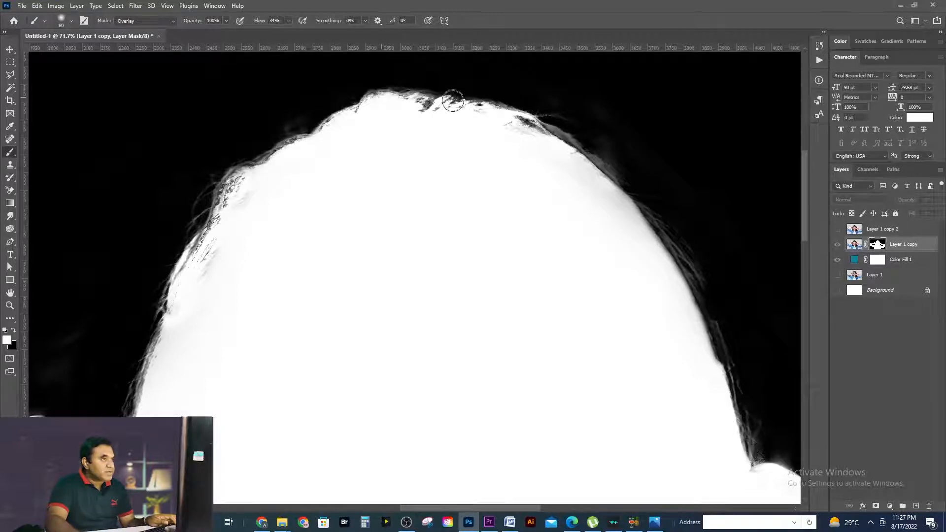
alt+click(878, 244)
Examine the hair, hands and overall cutout edges against the teal background.
ctrl+alt+click(513, 264)
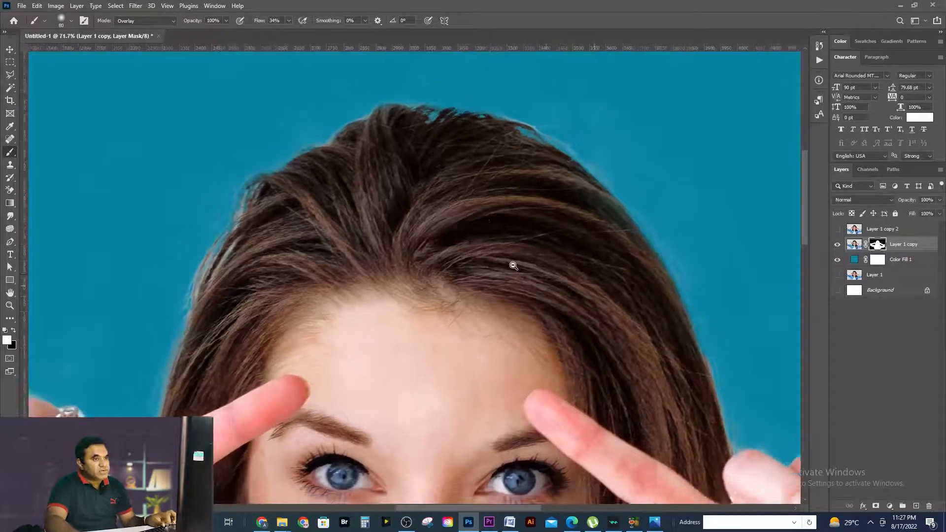
ctrl+alt+click(513, 264)
drag(617, 328, 609, 267)
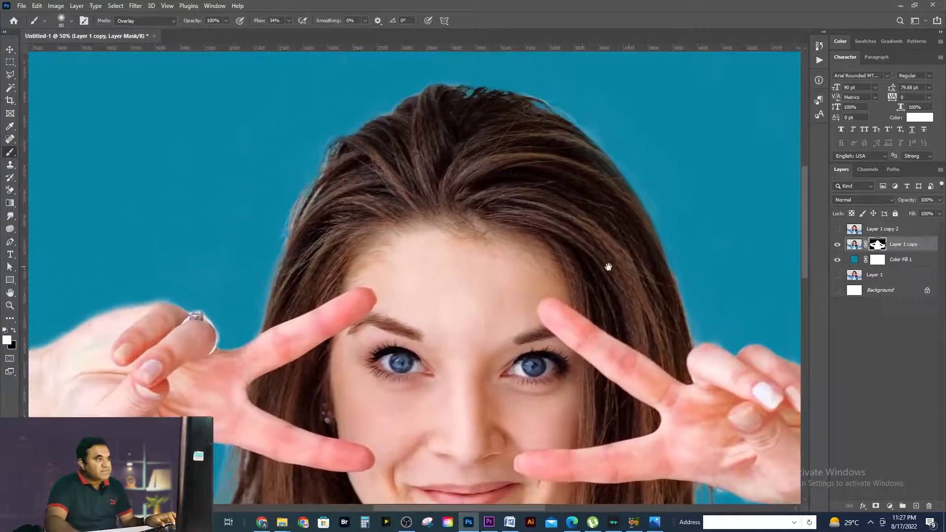
ctrl+alt+click(491, 310)
ctrl+alt+click(490, 310)
drag(434, 385, 478, 228)
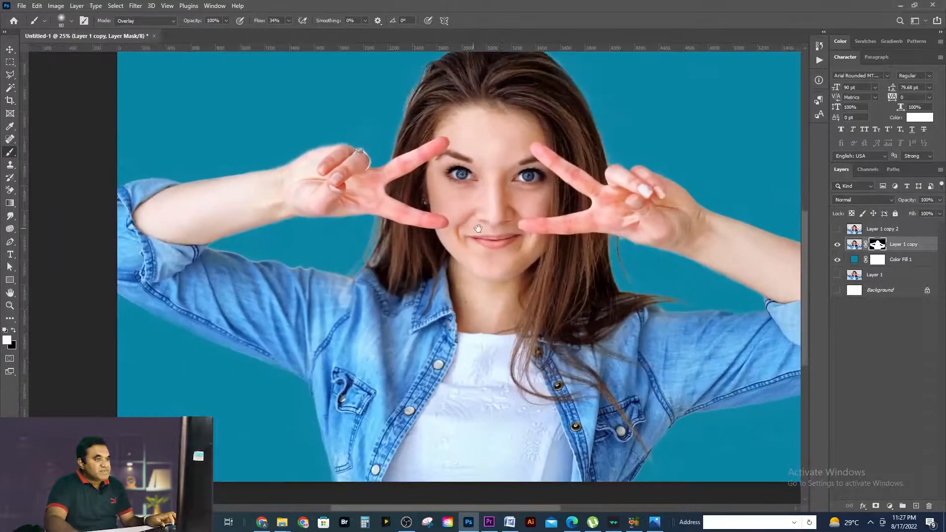
ctrl+alt+click(512, 314)
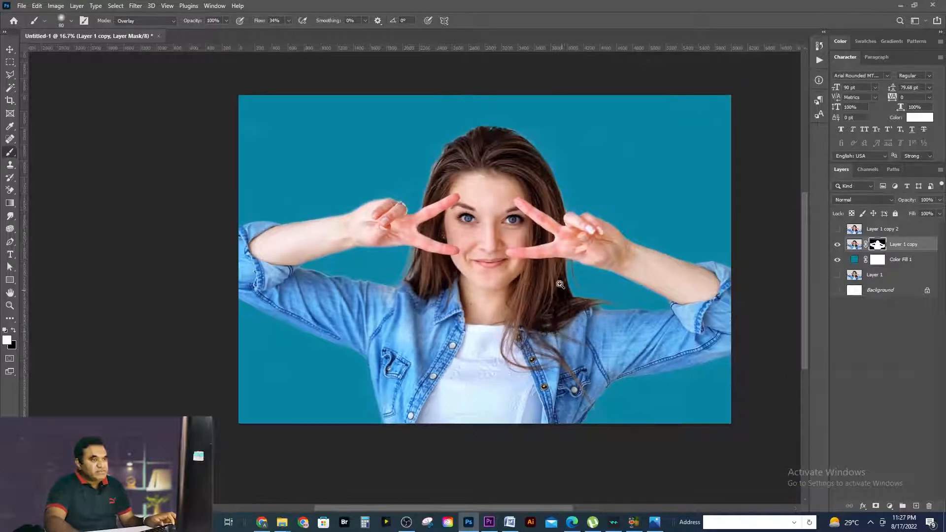
Blacken the haze beneath the right-hand hand and wrist in the mask with a smaller black Overlay brush.
scroll(640, 295, up, 8)
scroll(539, 275, up, 4)
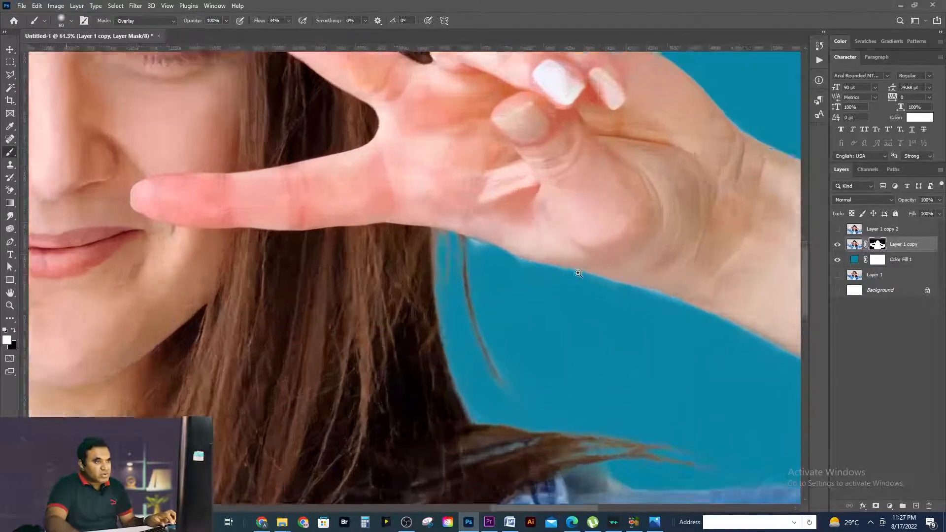
alt+click(876, 248)
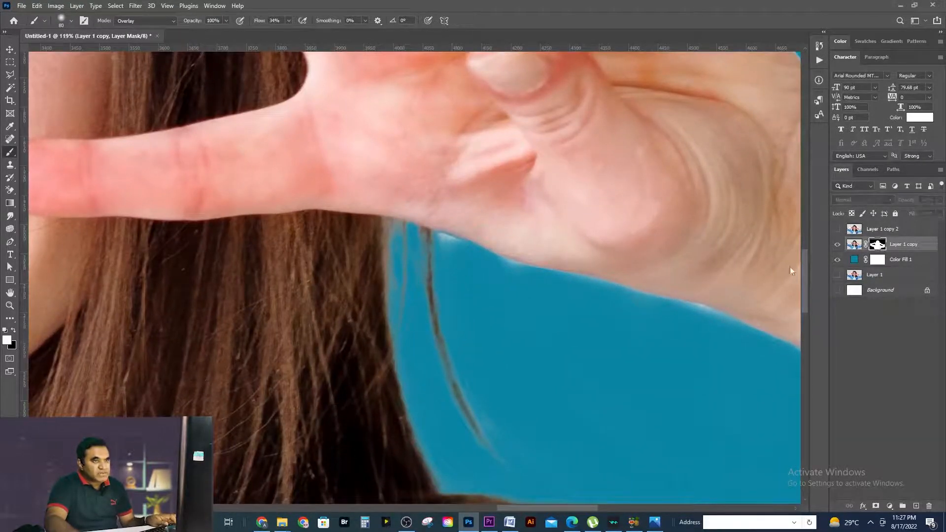
key(bracketleft)
key(bracketleft)
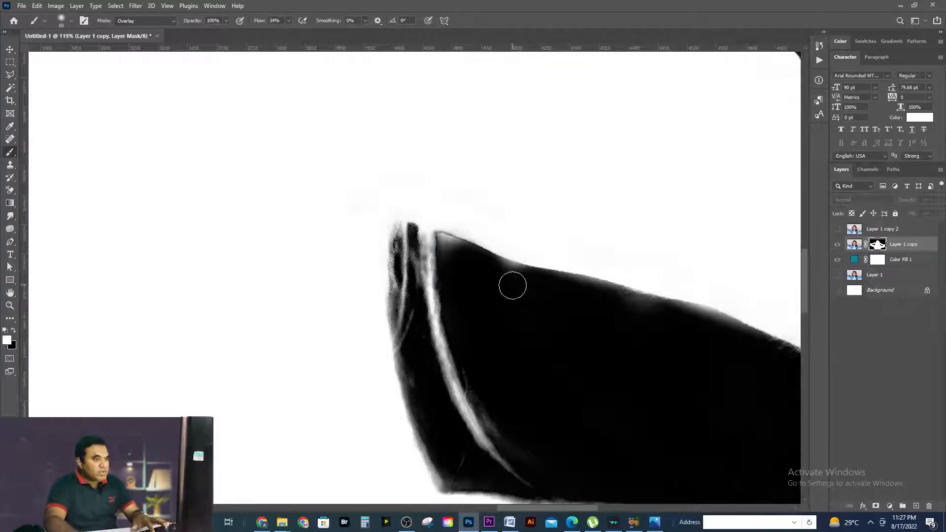
key(x)
mouse_move(525, 279)
mouse_down()
mouse_move(502, 266)
mouse_move(726, 313)
mouse_move(773, 336)
mouse_move(677, 304)
mouse_move(709, 310)
mouse_move(463, 257)
mouse_move(443, 242)
mouse_move(495, 262)
mouse_up()
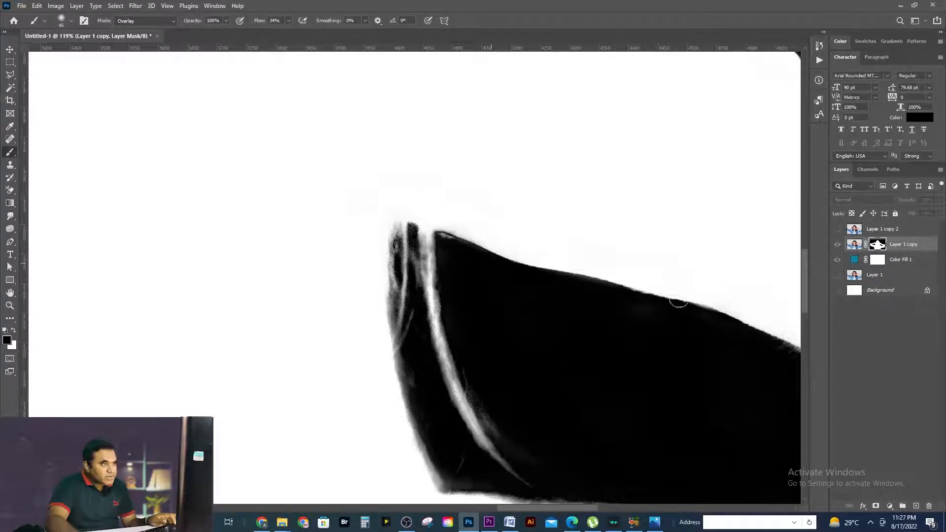
Return from the mask to the image view and examine the right-hand wrist, forearm and overall cutout against the teal background.
alt+click(877, 245)
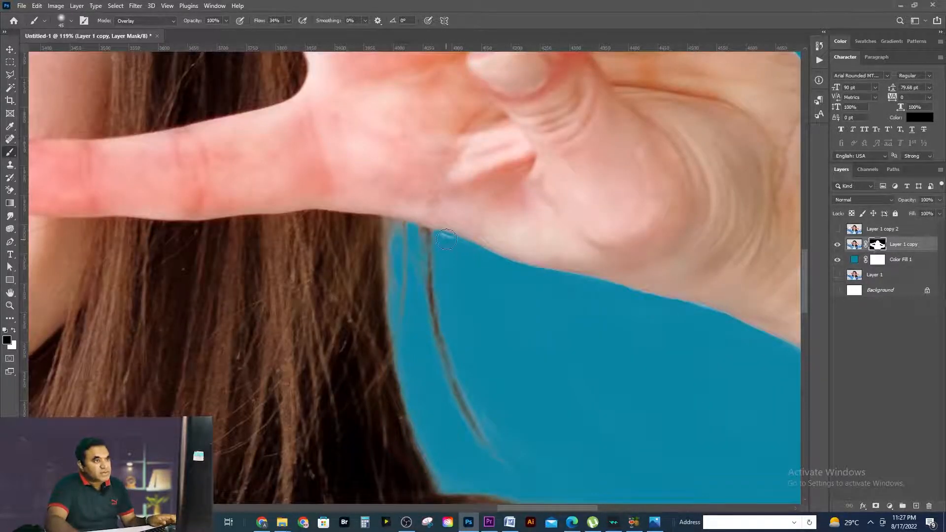
drag(715, 329, 533, 309)
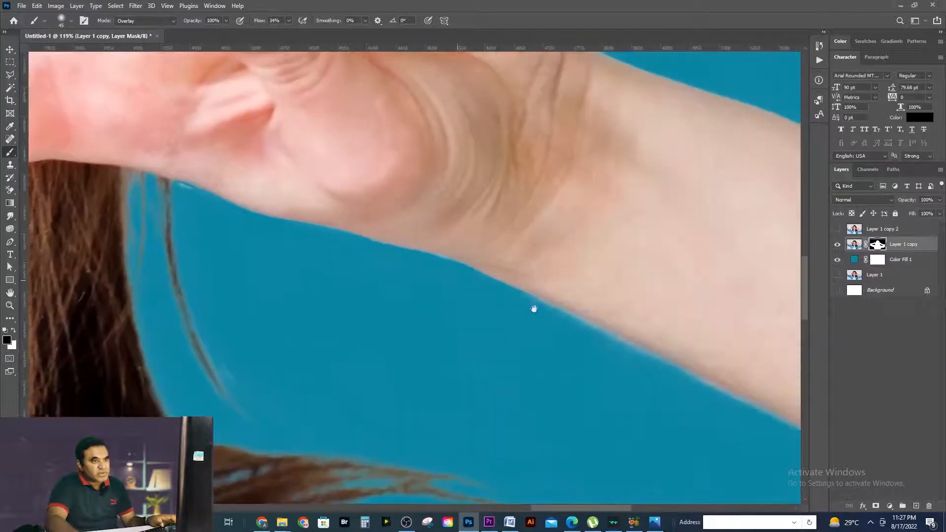
drag(469, 215, 469, 314)
drag(381, 206, 222, 183)
drag(283, 235, 479, 285)
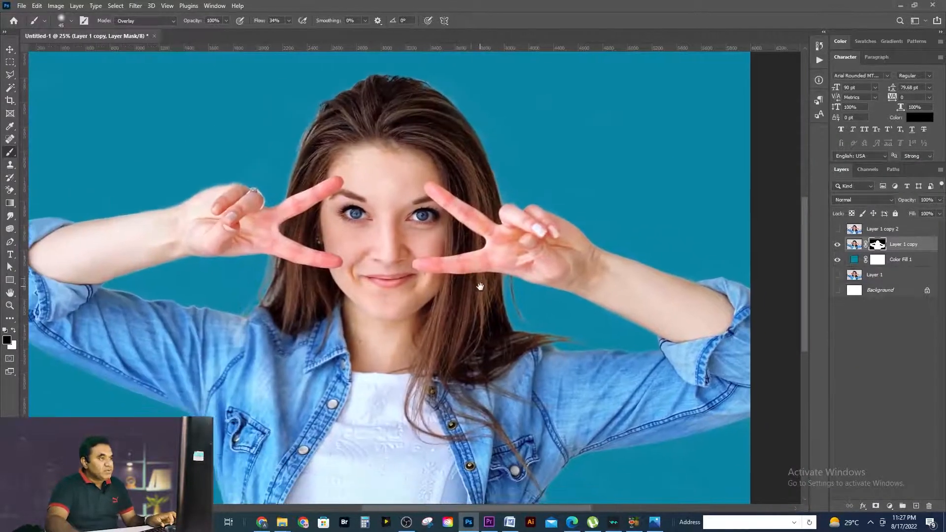
drag(470, 245, 416, 239)
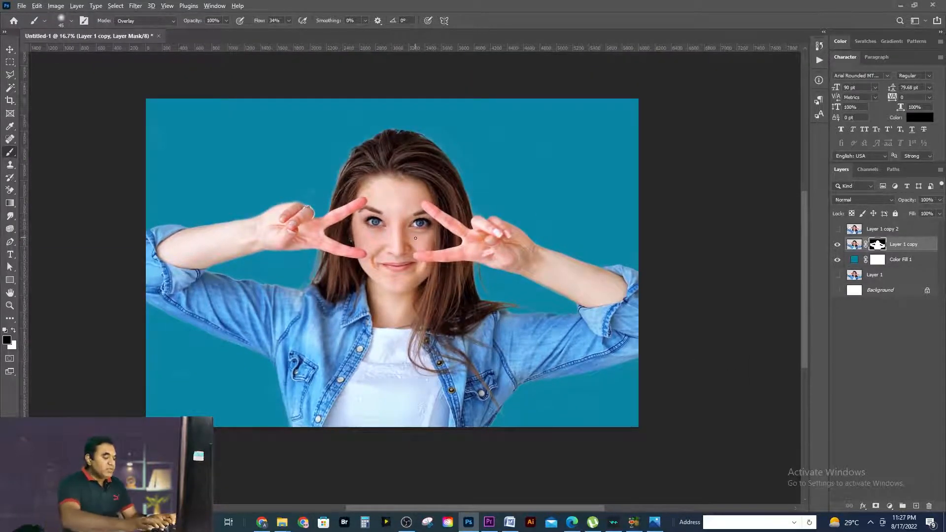
Duplicate the whole document as a separate copy.
key(alt+i)
key(d)
key(Return)
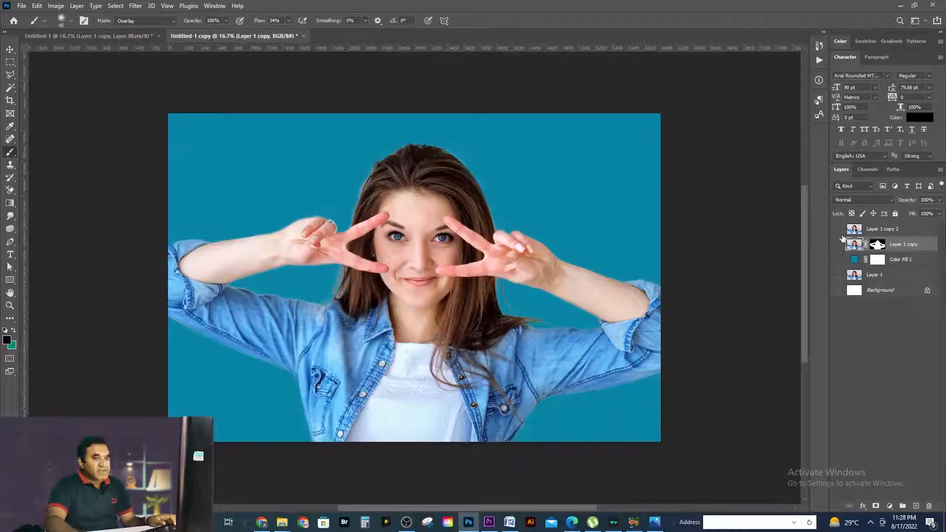
Show Layer 1 in the copied document, delete the three layers above it, and duplicate Layer 1.
click(838, 243)
click(837, 275)
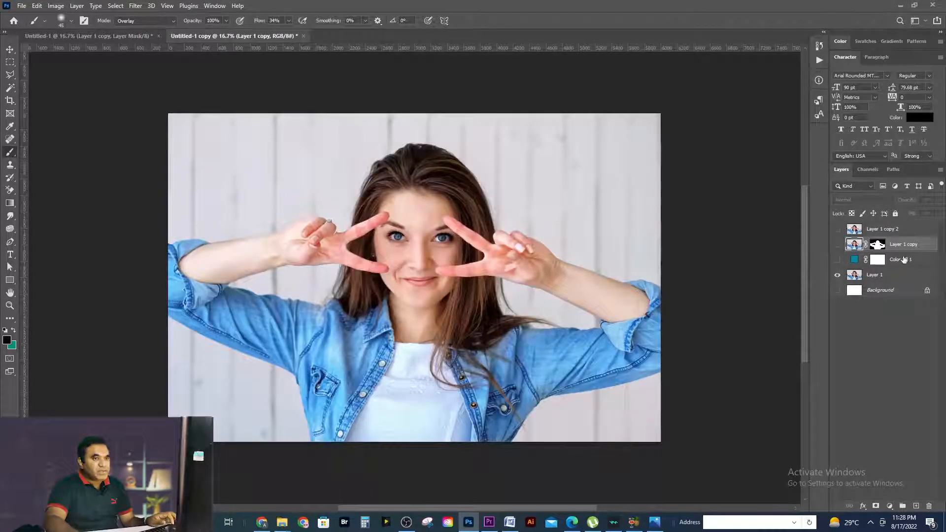
shift+click(904, 259)
shift+click(893, 230)
key(Delete)
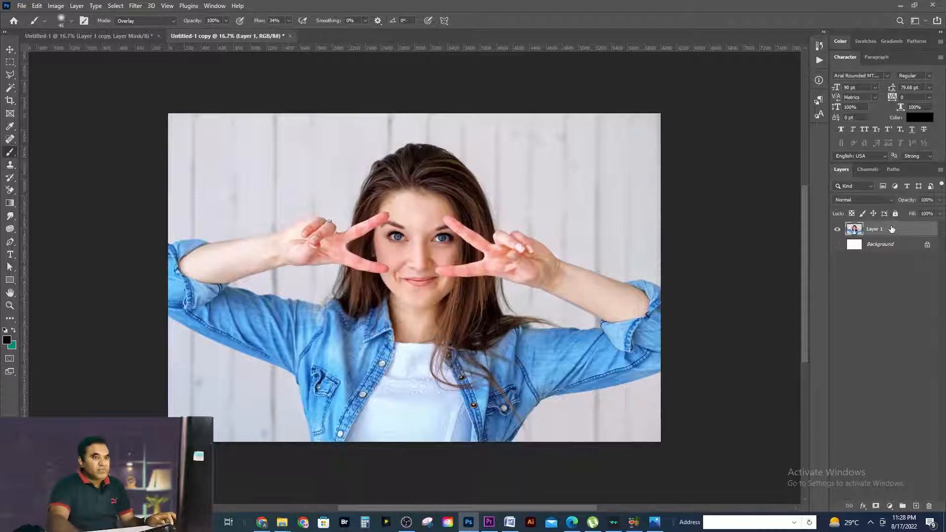
key(ctrl+j)
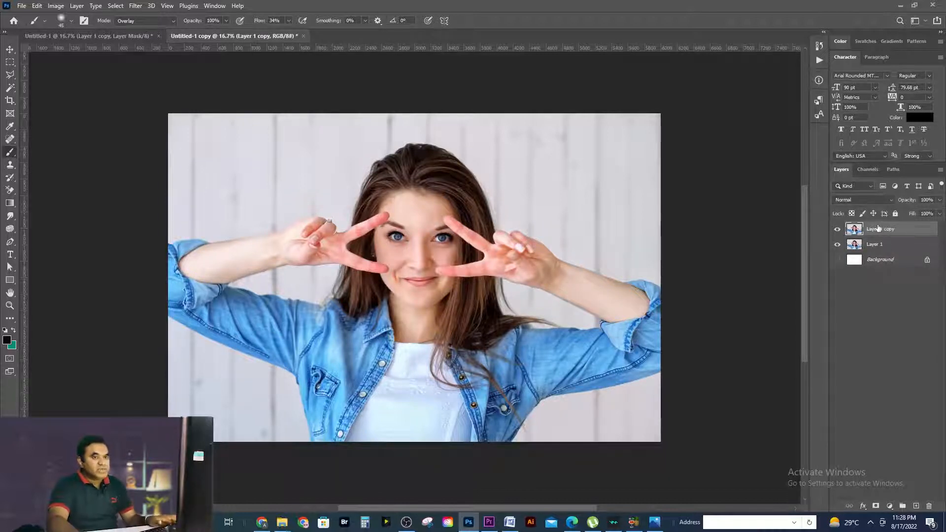
key(v)
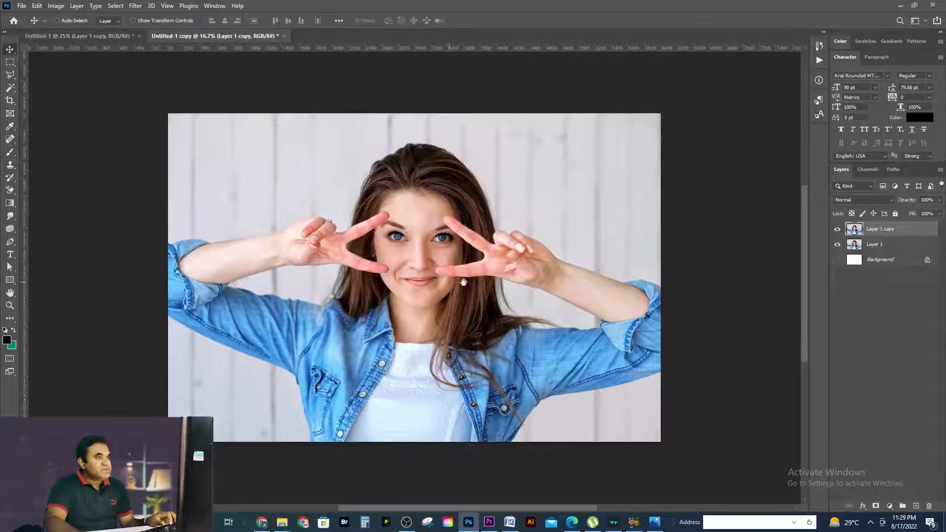
Open Select and Mask for the duplicated layer, set the Onion Skin transparency to 0% and switch the view to Overlay.
scroll(463, 282, up, 3)
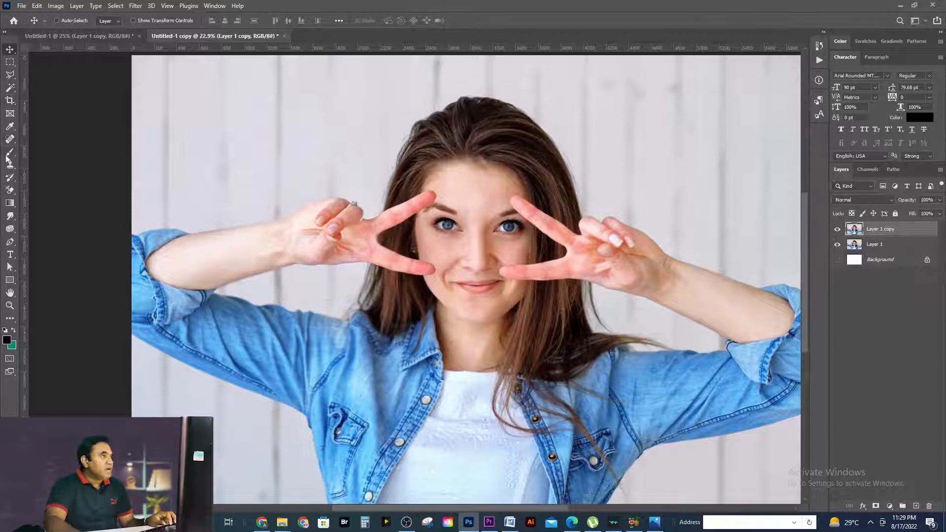
click(9, 78)
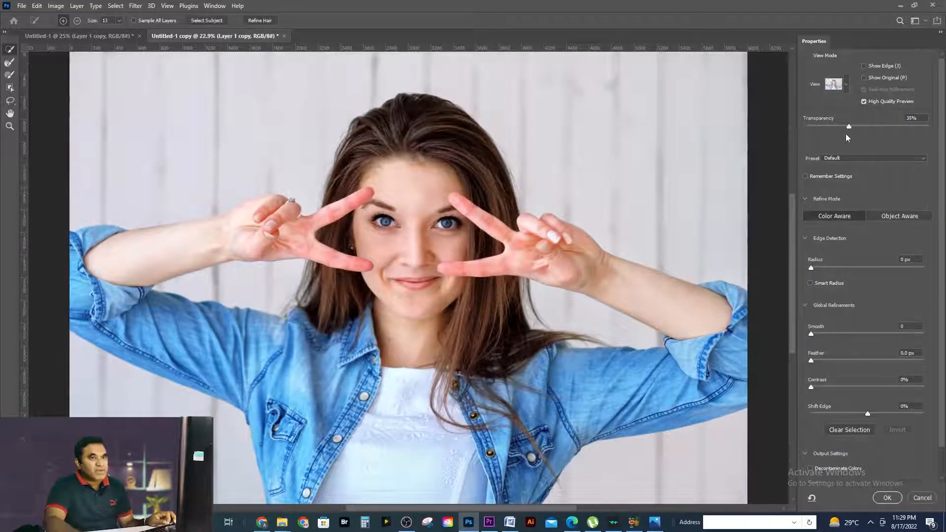
drag(842, 128, 804, 126)
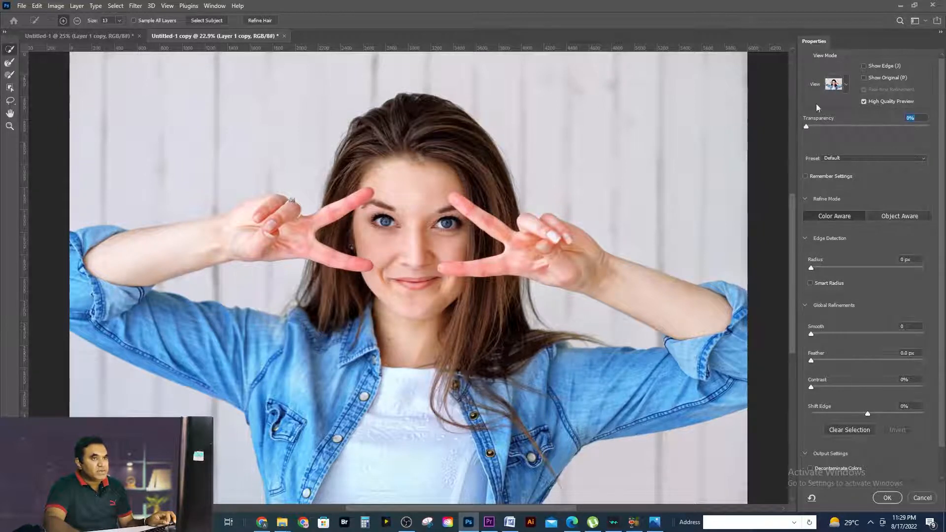
click(847, 84)
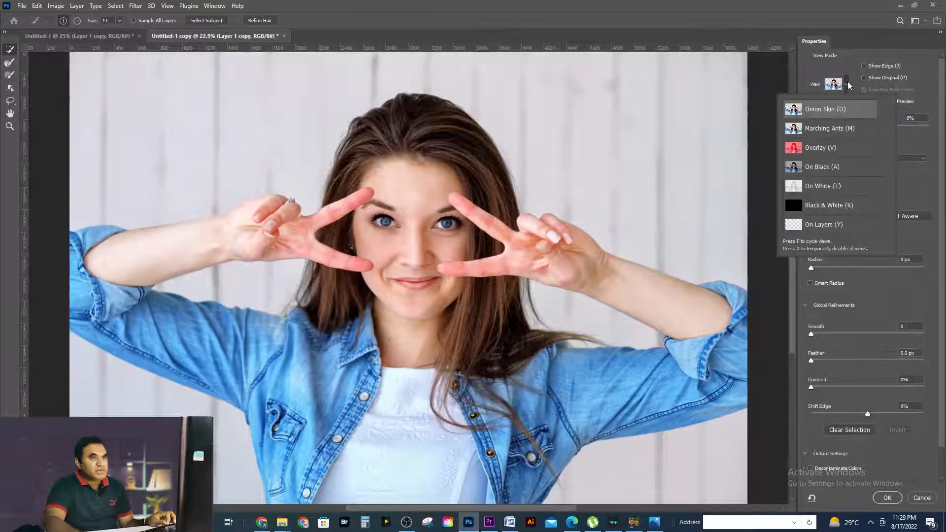
click(821, 148)
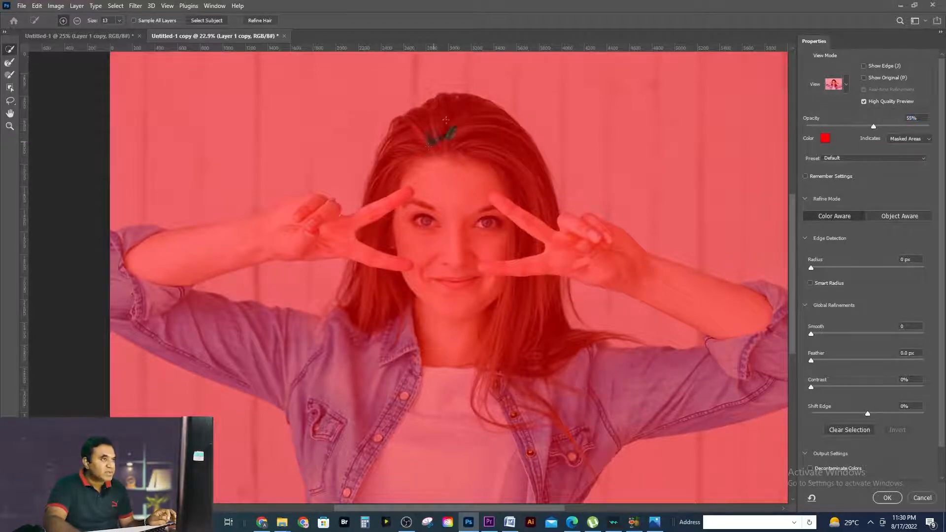
Quick-select the woman's hair, face and neck, including the raised fingers of the left-hand hand.
drag(446, 120, 431, 130)
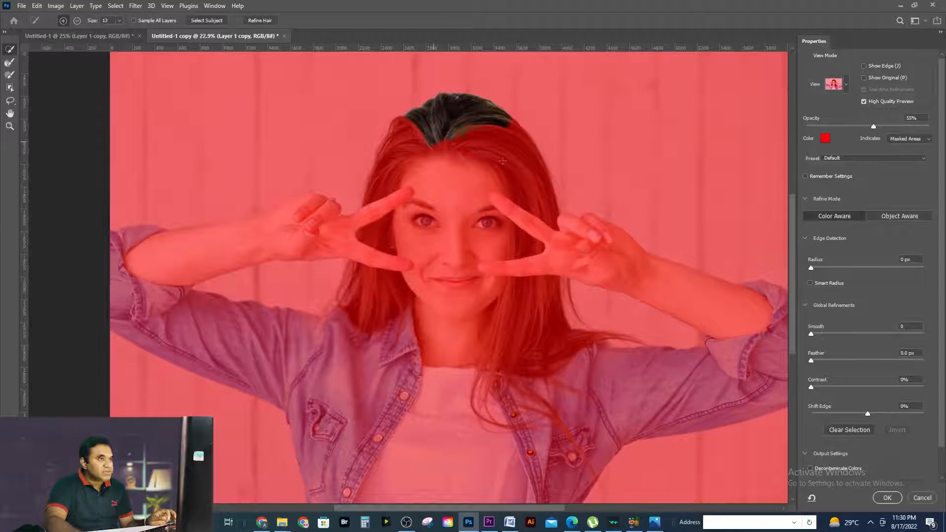
drag(502, 161, 526, 181)
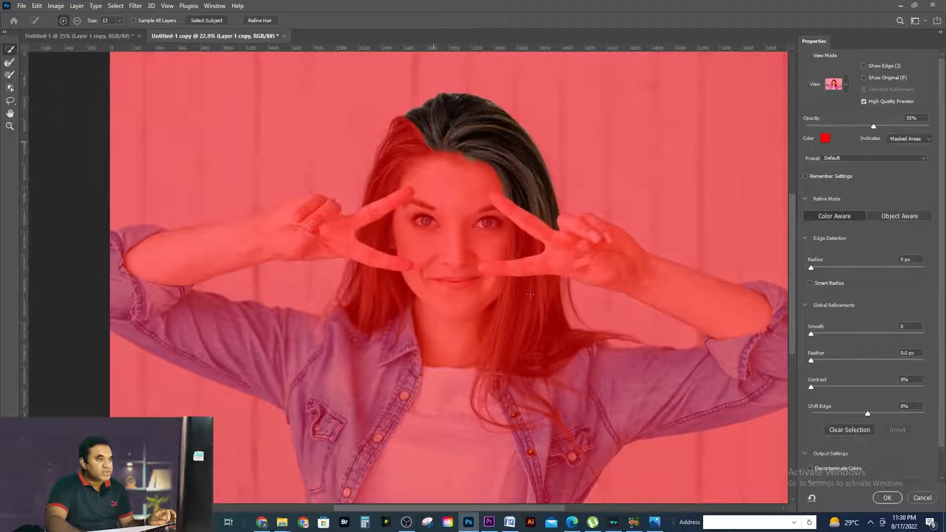
mouse_move(530, 294)
mouse_down()
mouse_move(514, 356)
mouse_move(496, 365)
mouse_up()
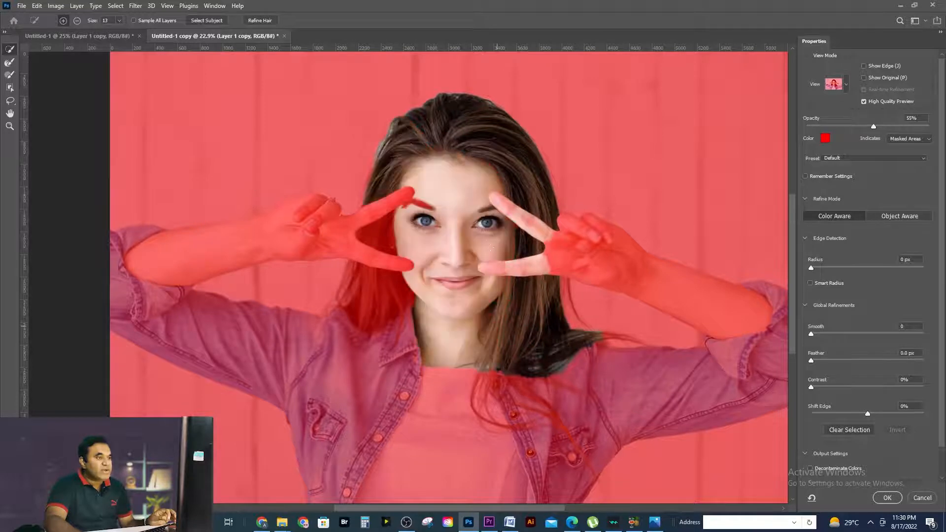
mouse_move(391, 288)
mouse_down()
mouse_move(378, 349)
mouse_move(369, 342)
mouse_move(369, 306)
mouse_up()
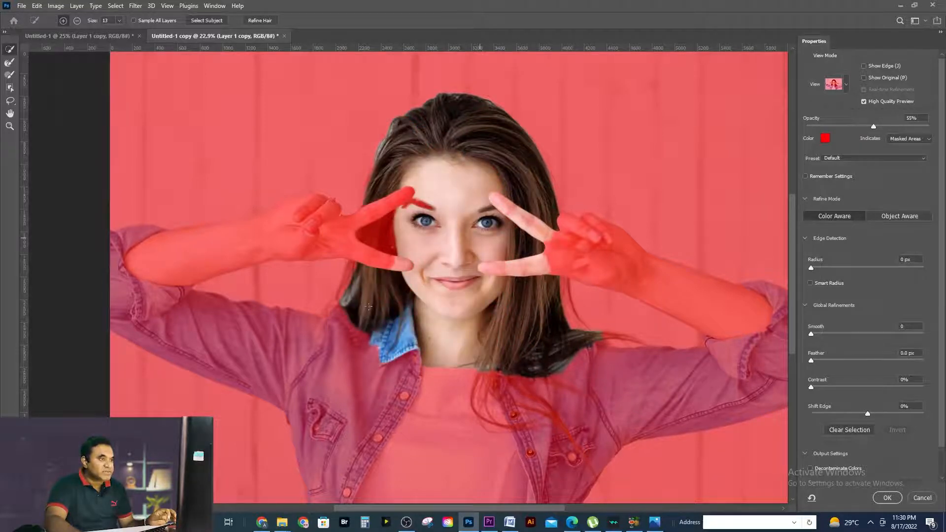
click(378, 214)
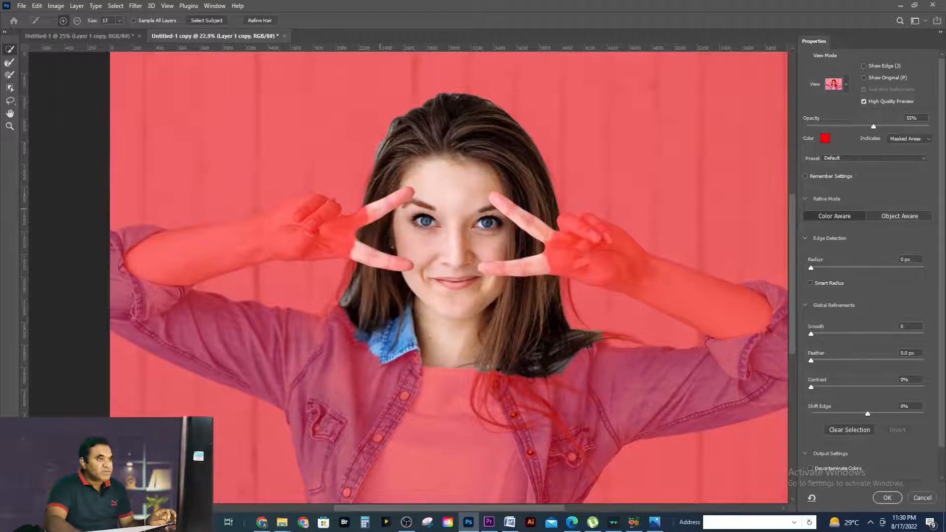
Add the right-hand palm, curled fingers, wrist and bare forearm to the selection.
click(615, 266)
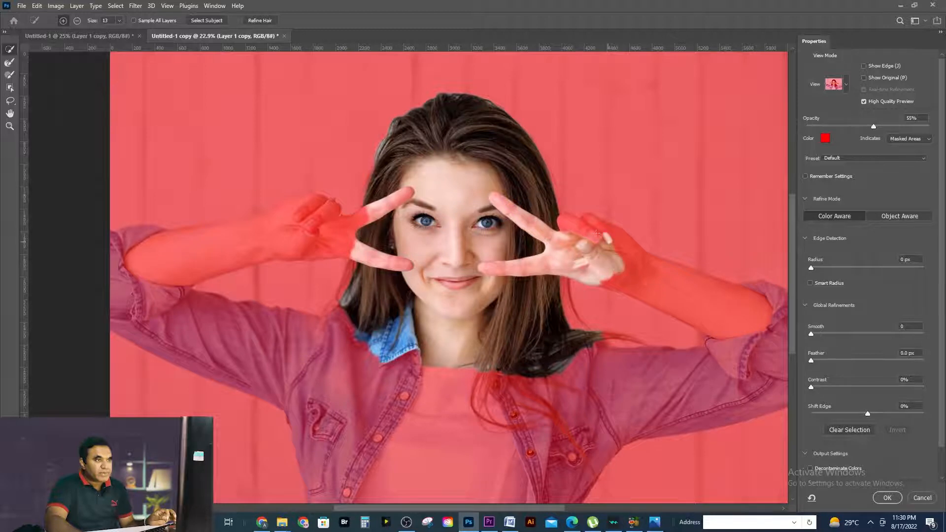
click(611, 241)
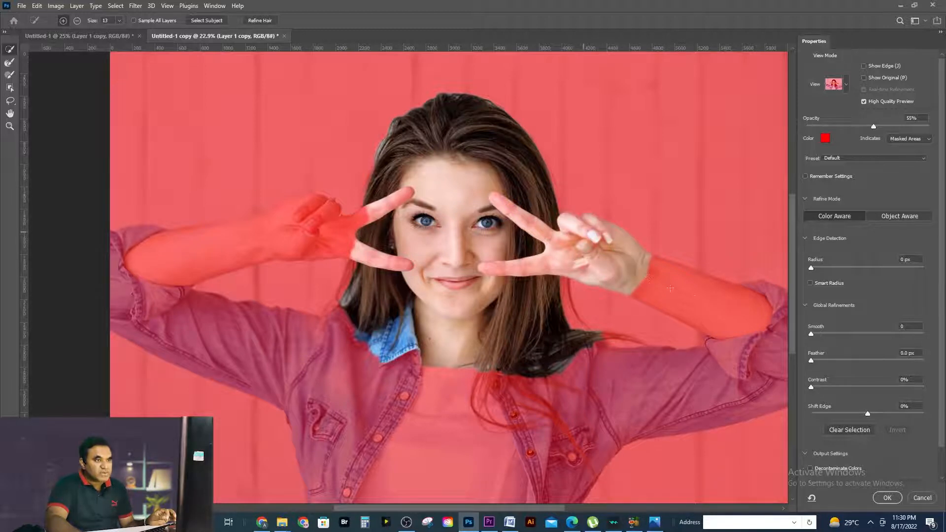
click(722, 308)
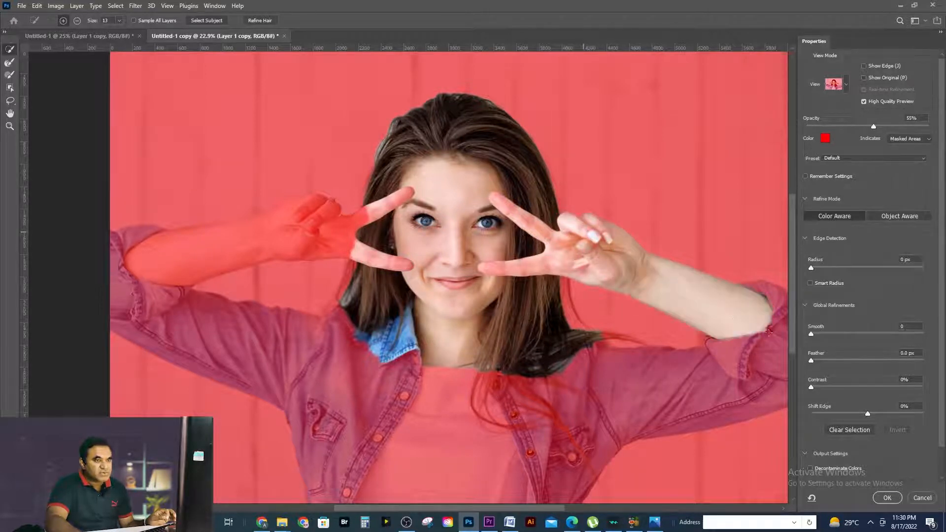
Add the rolled denim cuff and elbow of the right-hand sleeve to the selection.
click(780, 308)
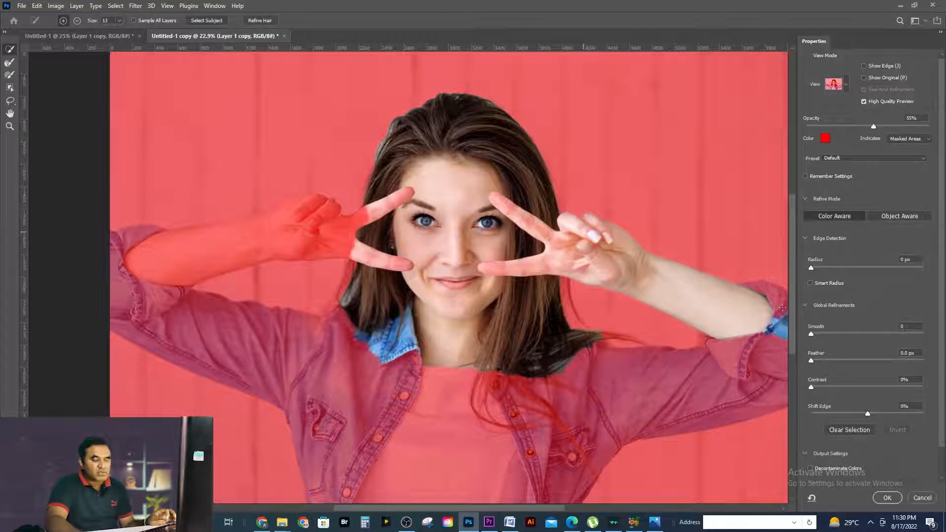
click(782, 307)
click(758, 368)
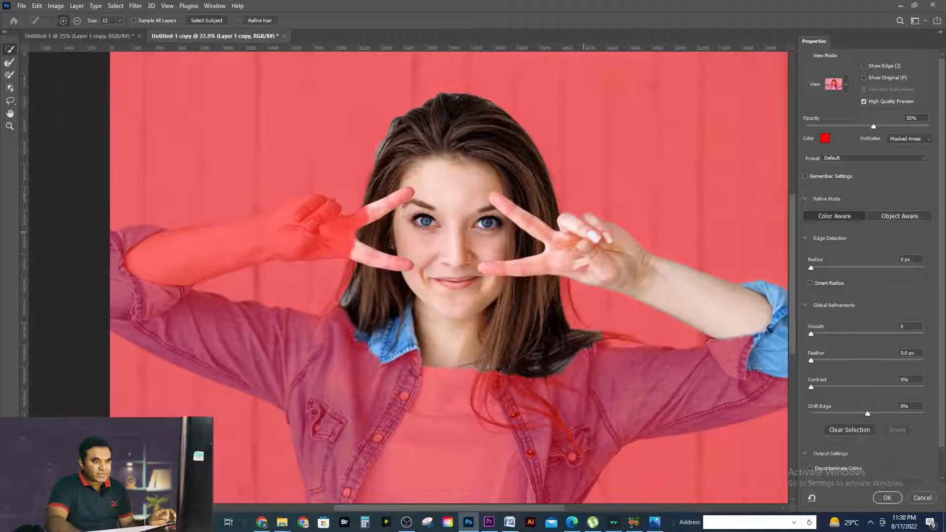
click(733, 369)
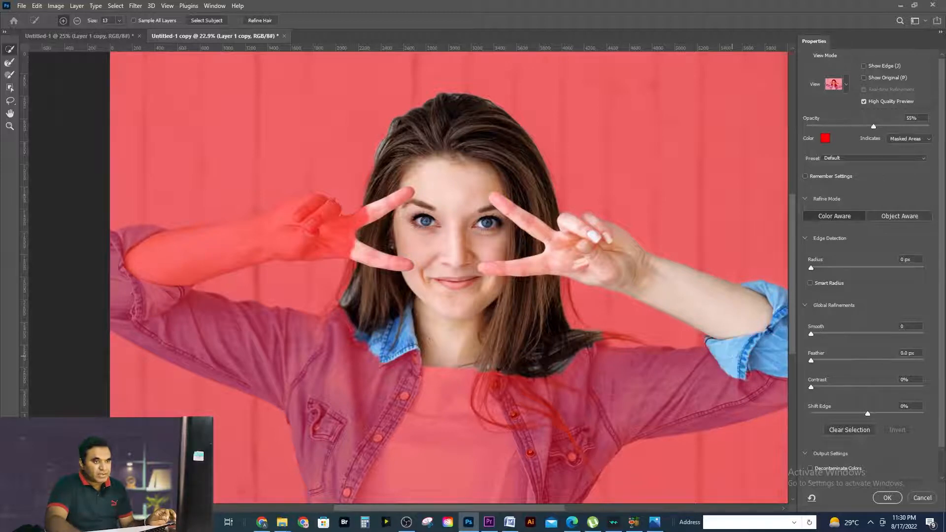
click(750, 393)
drag(764, 399, 769, 401)
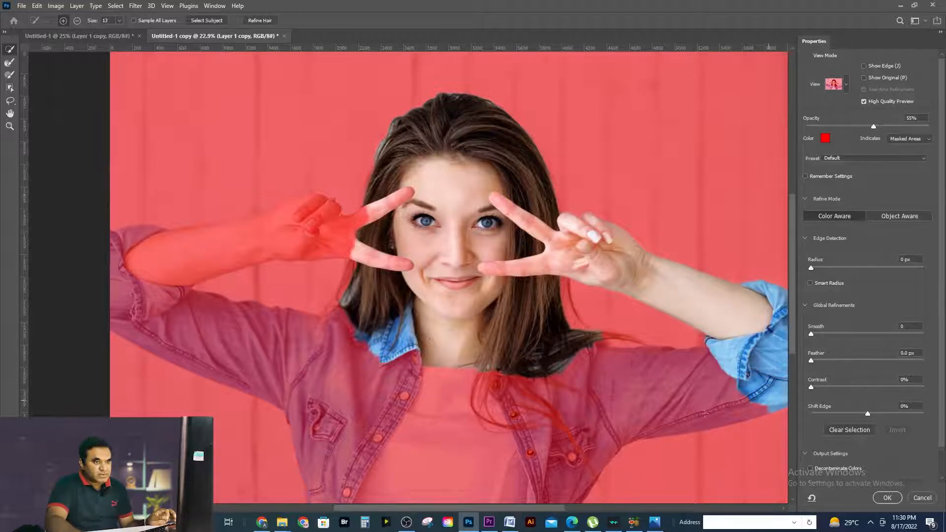
Add the rest of the right-hand sleeve, both fronts of the denim shirt and the white top to the selection.
mouse_move(705, 413)
mouse_down()
mouse_move(632, 390)
mouse_move(540, 423)
mouse_move(541, 454)
mouse_up()
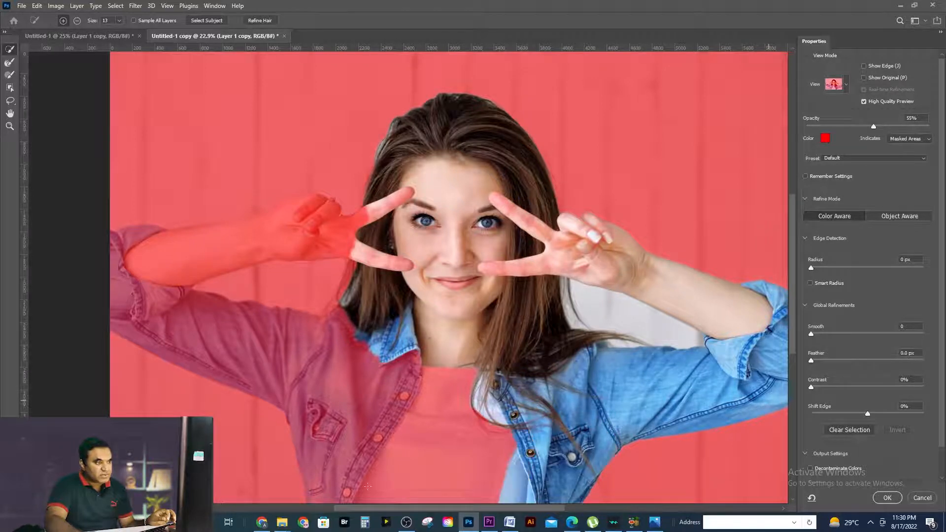
click(389, 488)
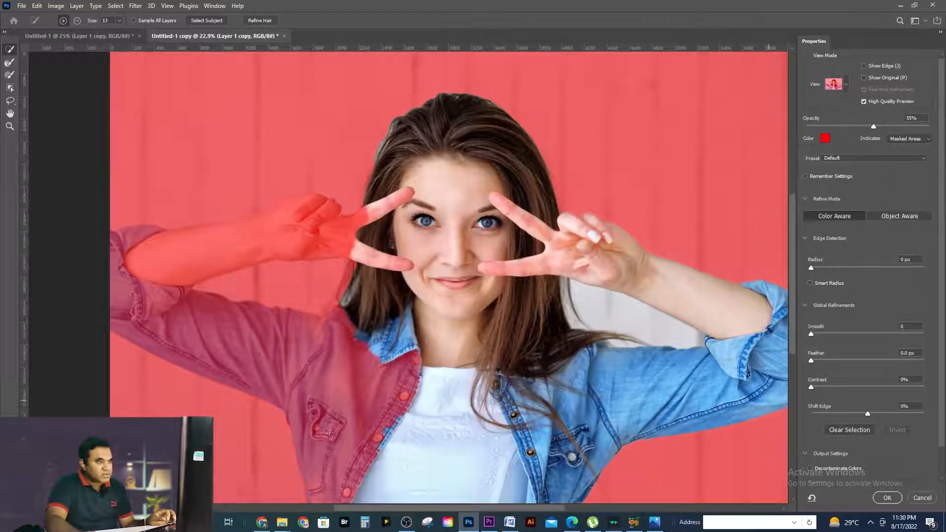
click(329, 400)
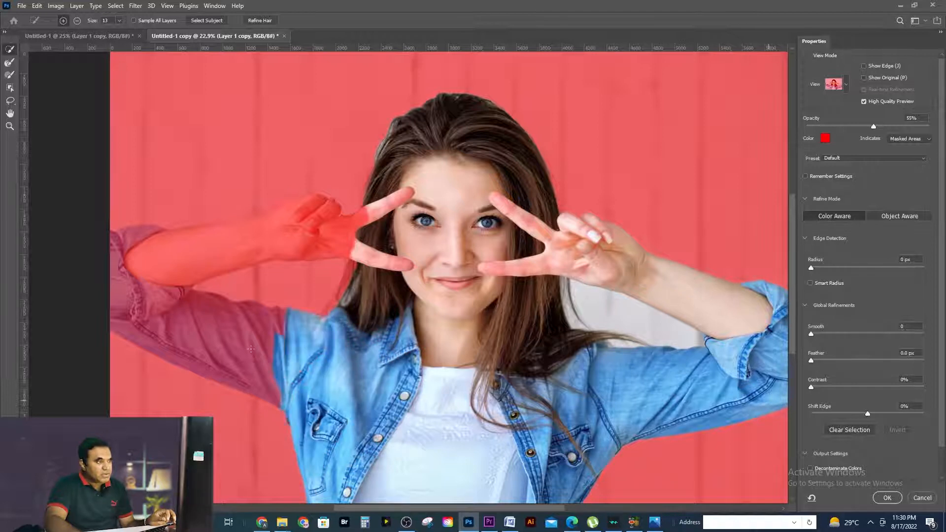
Add the left-hand denim sleeve, its rolled cuff, the forearm and the rest of the hand to the selection.
click(238, 342)
click(206, 332)
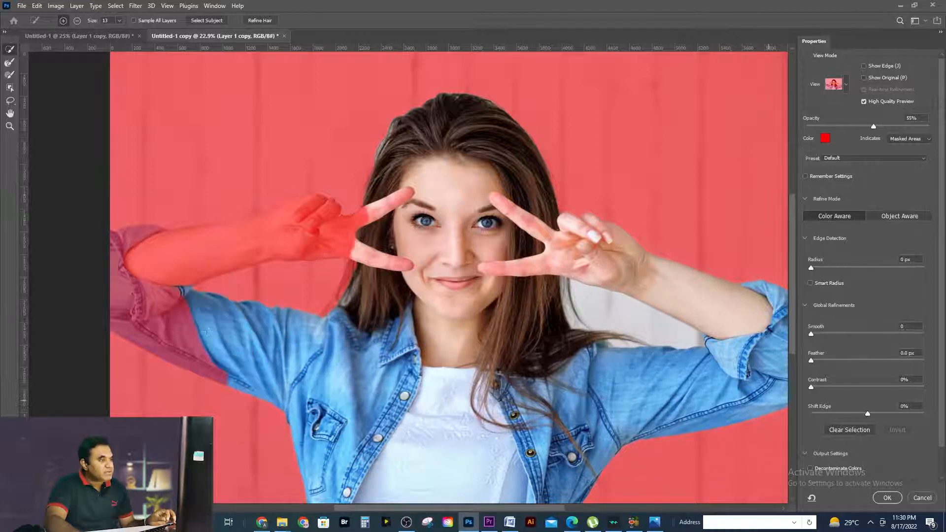
drag(178, 317, 162, 306)
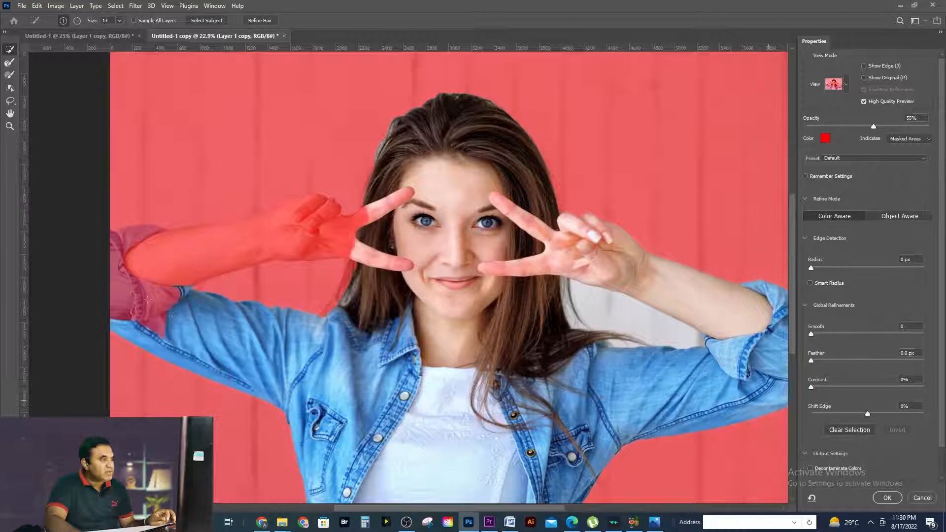
click(147, 299)
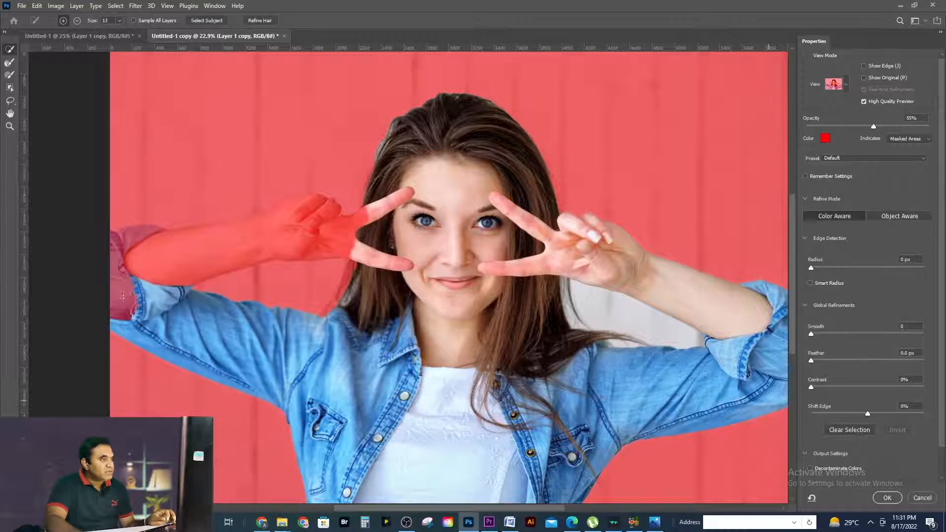
click(120, 291)
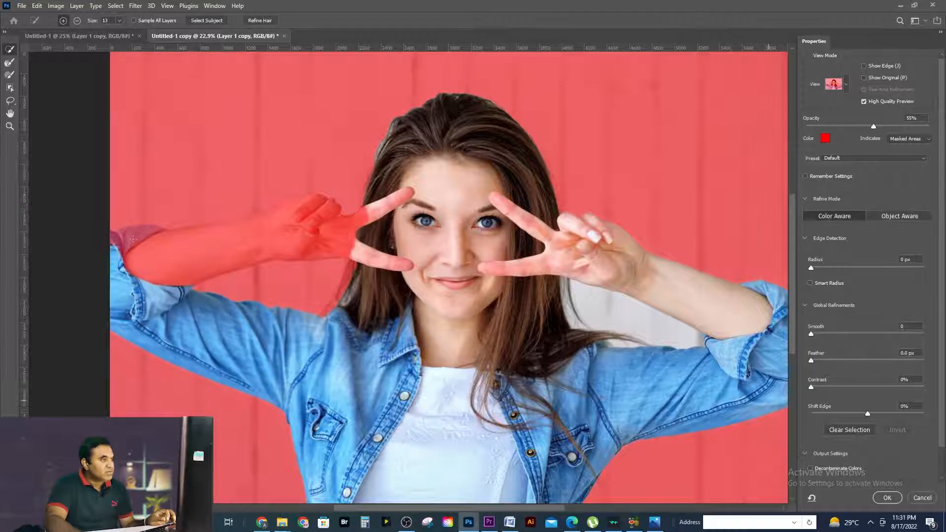
drag(138, 239, 172, 252)
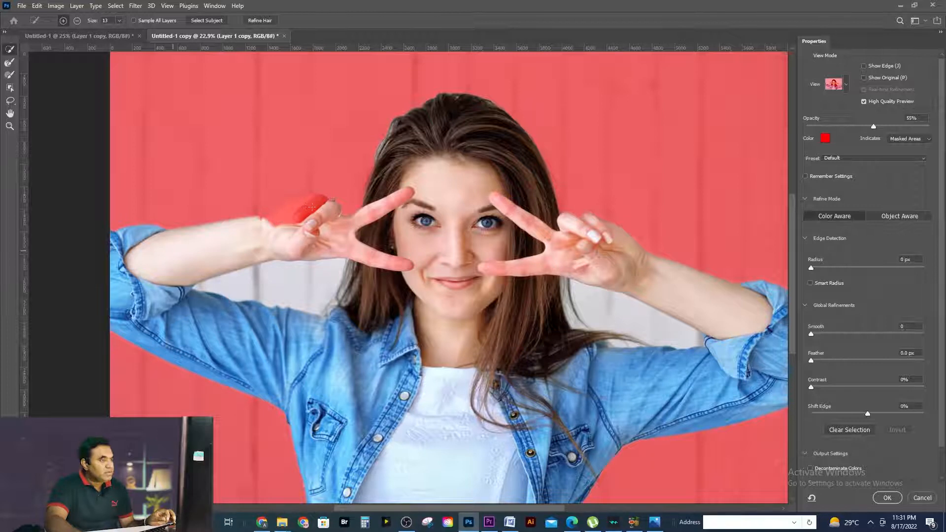
drag(311, 207, 313, 207)
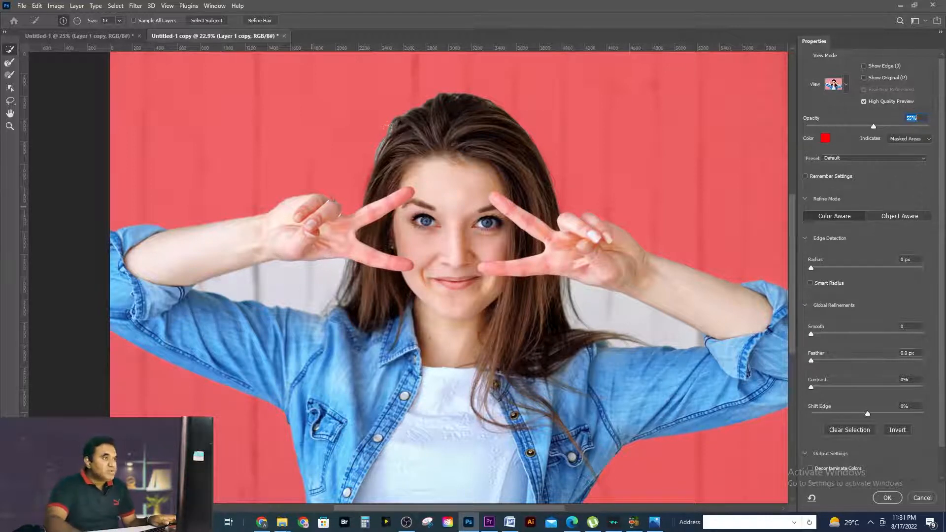
Refine the hair edges with the Refine Edge Brush around the crown and in both gaps between the hair and arms.
click(8, 63)
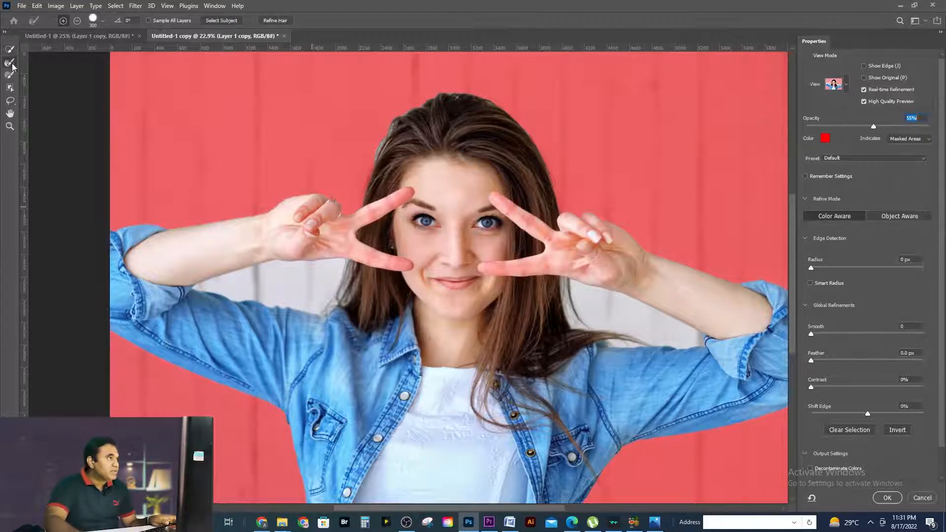
drag(391, 129, 375, 166)
mouse_move(405, 116)
mouse_down()
mouse_move(480, 90)
mouse_move(449, 94)
mouse_move(497, 106)
mouse_move(531, 138)
mouse_up()
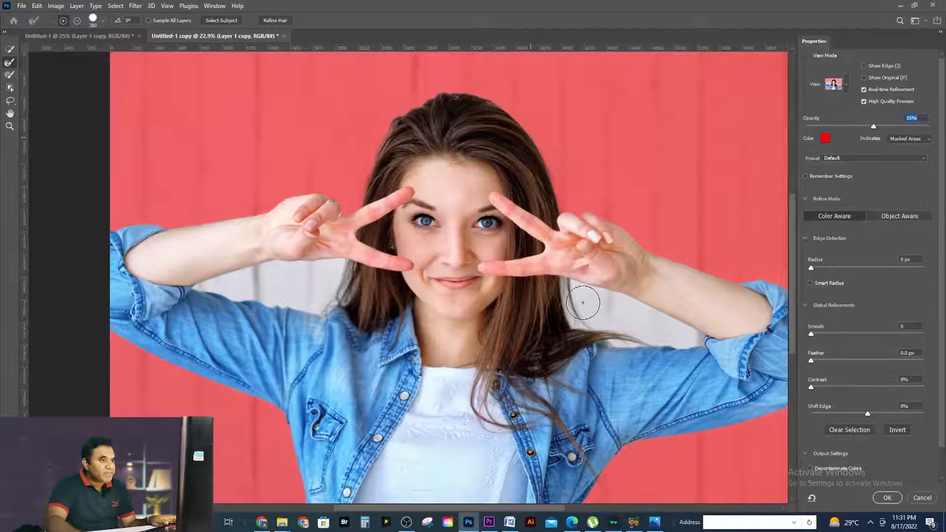
mouse_move(565, 284)
mouse_down()
mouse_move(571, 316)
mouse_move(607, 335)
mouse_move(638, 345)
mouse_move(693, 339)
mouse_move(587, 296)
mouse_move(663, 312)
mouse_move(628, 334)
mouse_up()
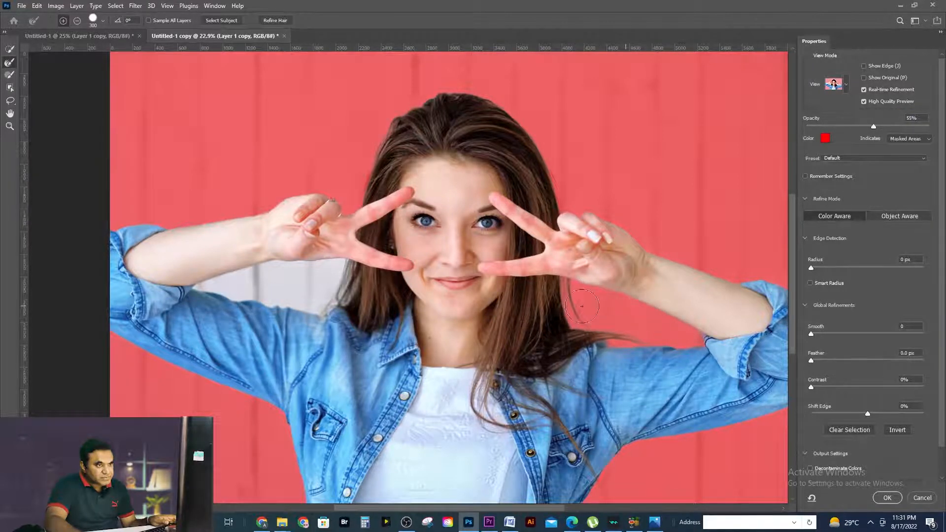
mouse_move(308, 304)
mouse_down()
mouse_move(330, 269)
mouse_move(347, 261)
mouse_move(328, 308)
mouse_move(349, 269)
mouse_move(193, 284)
mouse_move(296, 296)
mouse_move(303, 314)
mouse_move(308, 256)
mouse_move(353, 267)
mouse_up()
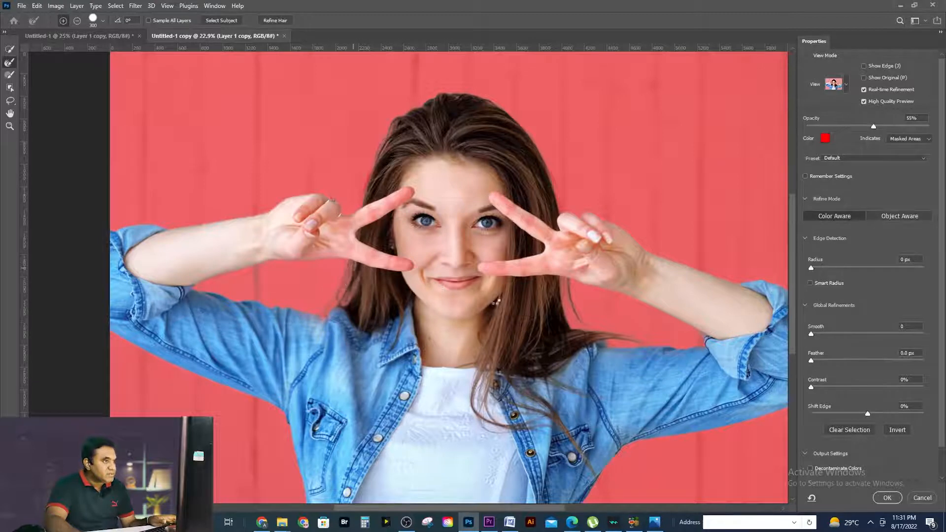
Check the selection in Black & White view and apply it as a layer mask on Layer 1 copy.
drag(487, 388, 459, 390)
alt+click(479, 256)
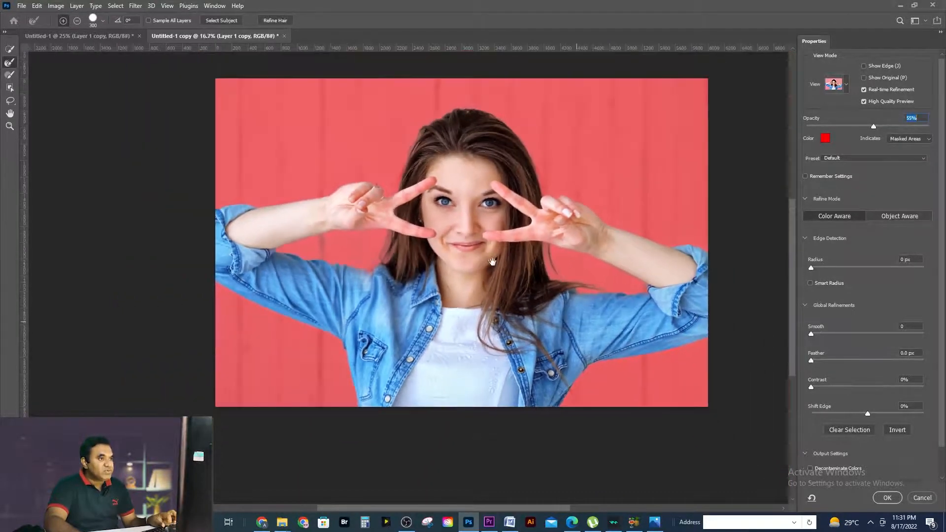
click(846, 85)
click(824, 209)
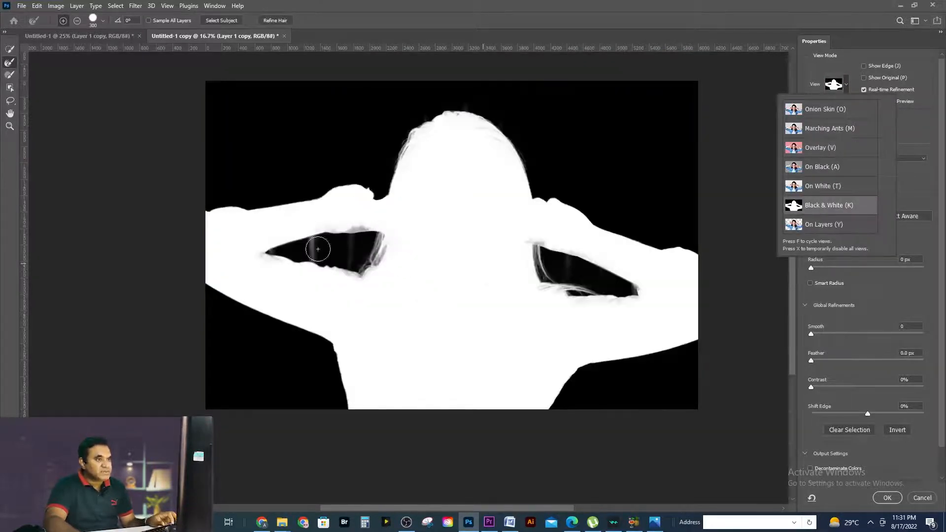
drag(328, 217, 351, 208)
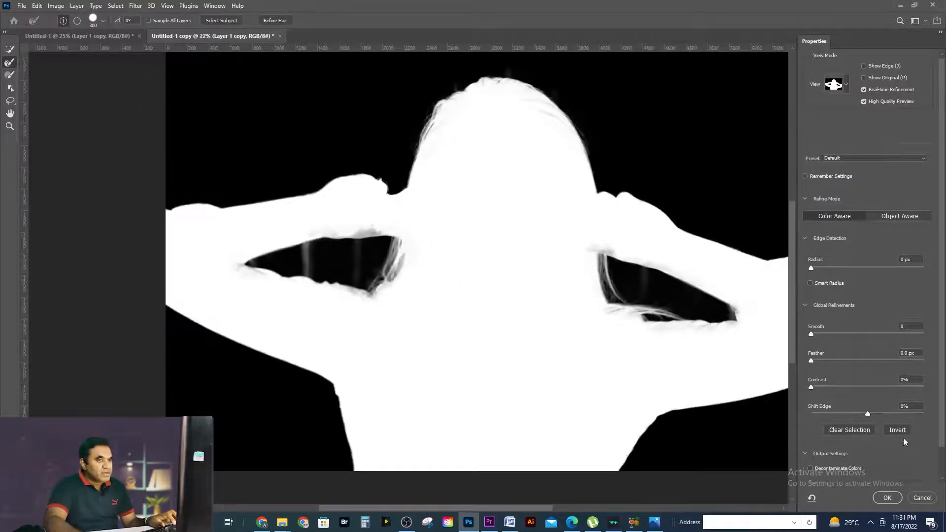
click(887, 498)
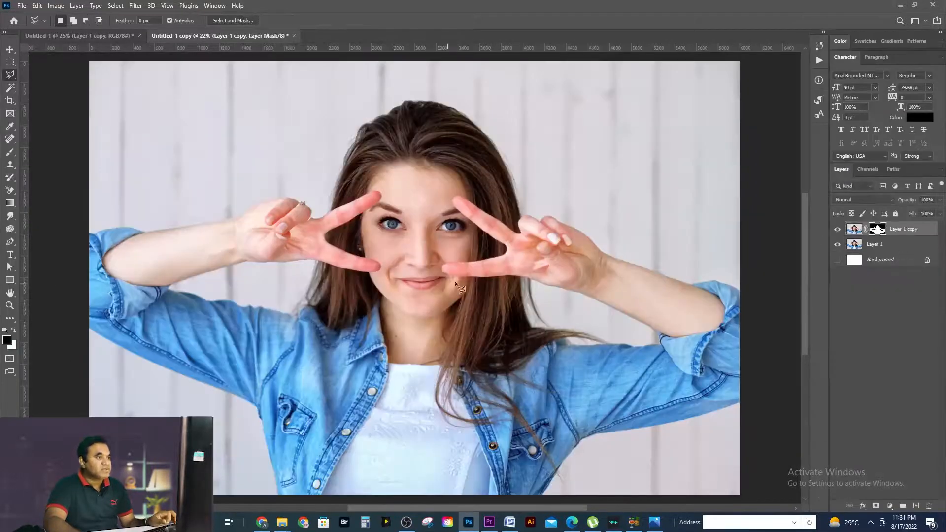
Hide Layer 1 and examine the cutout's hair, hand and sleeve edges against transparency.
click(838, 244)
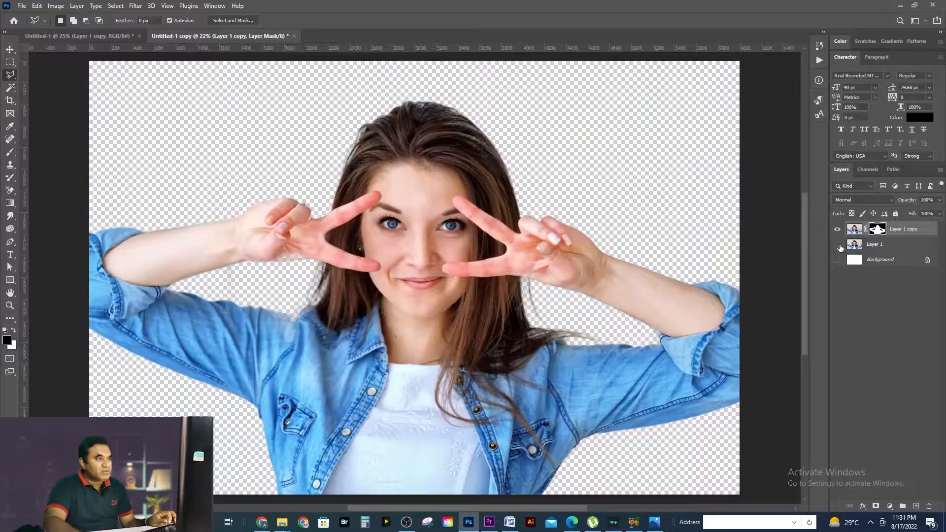
drag(358, 280, 439, 250)
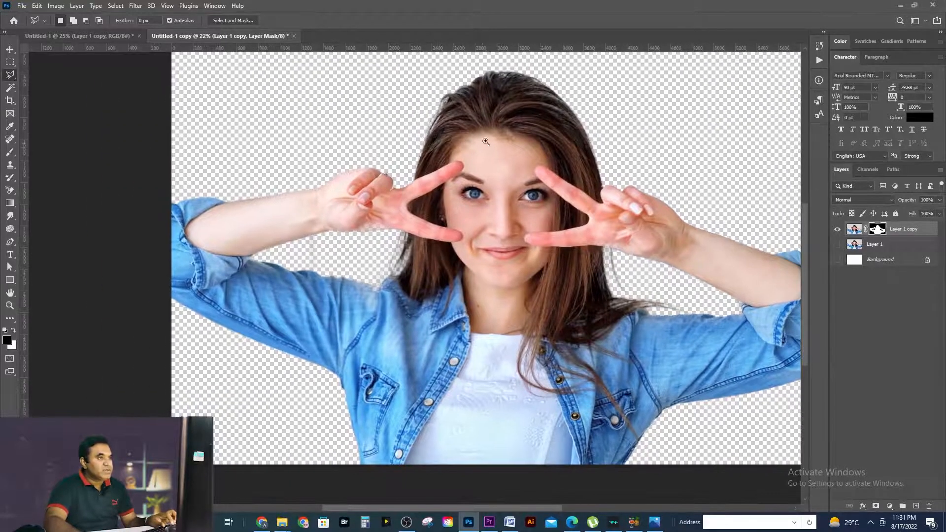
drag(486, 141, 521, 172)
drag(541, 243, 477, 327)
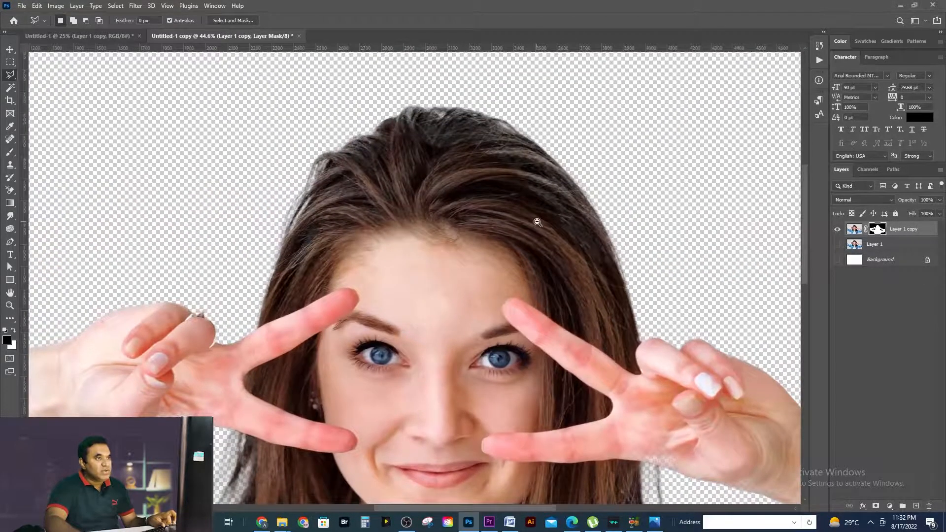
drag(542, 219, 538, 286)
drag(529, 398, 545, 216)
mouse_move(428, 360)
mouse_down()
mouse_move(438, 361)
mouse_move(424, 372)
mouse_up()
drag(424, 372, 466, 323)
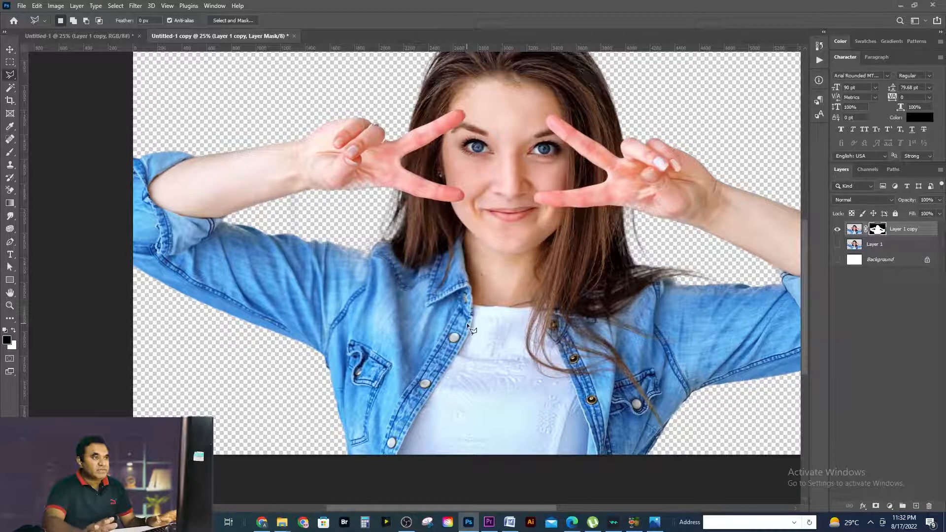
drag(471, 211, 446, 268)
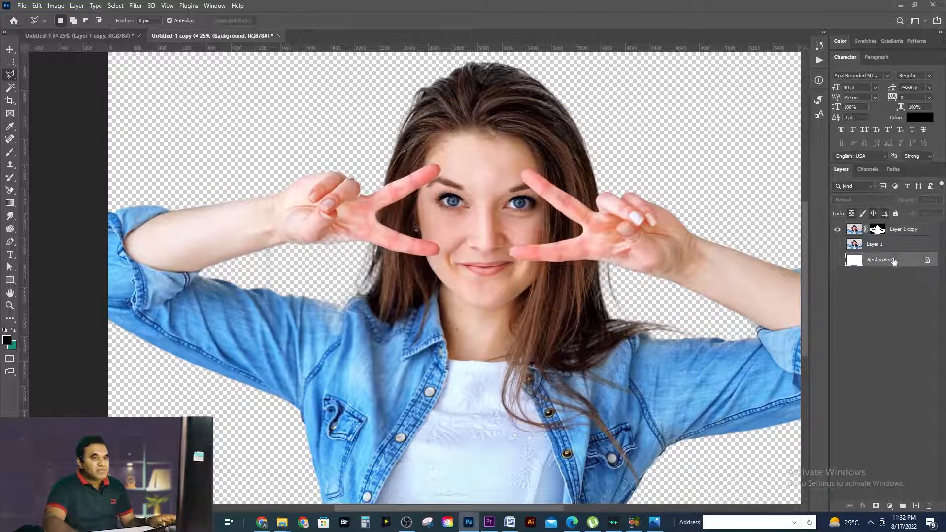
Add a Solid Color fill layer in blue 007dcd directly above Layer 1 as the cutout's backdrop.
click(880, 245)
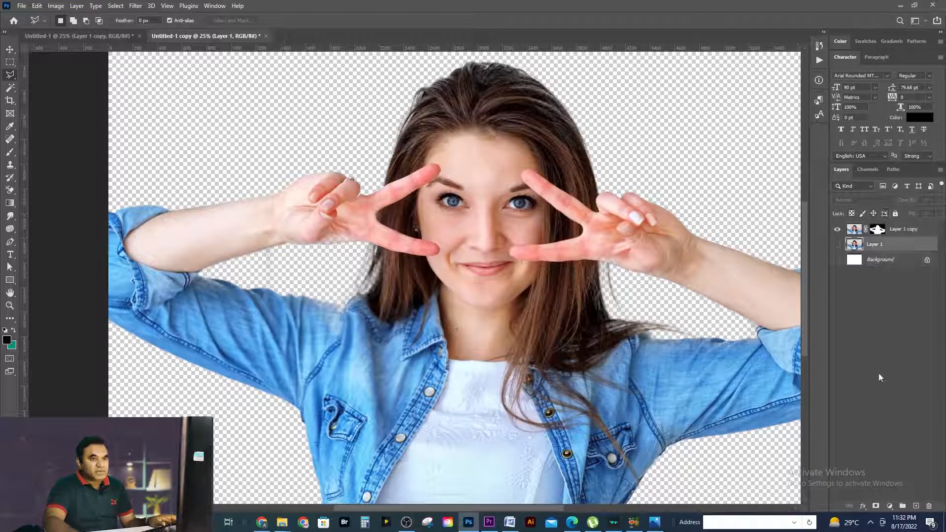
click(890, 506)
click(882, 334)
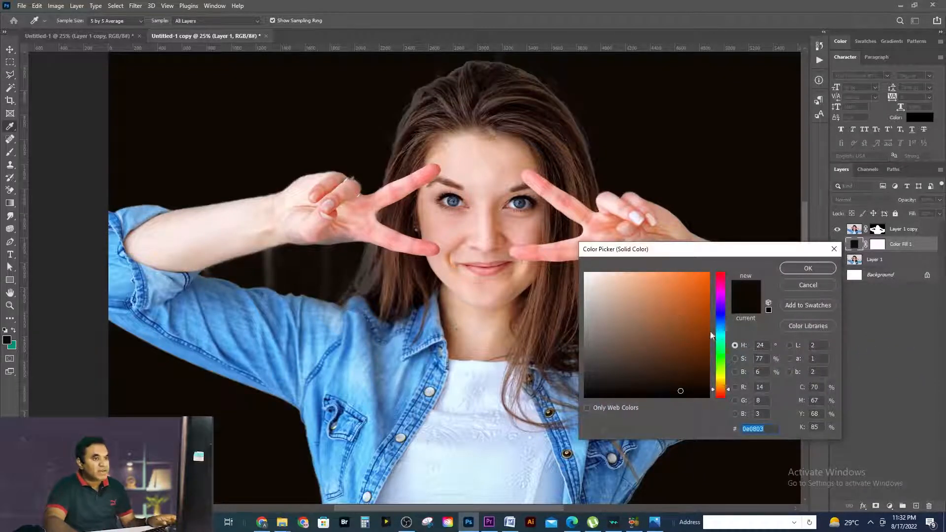
click(712, 297)
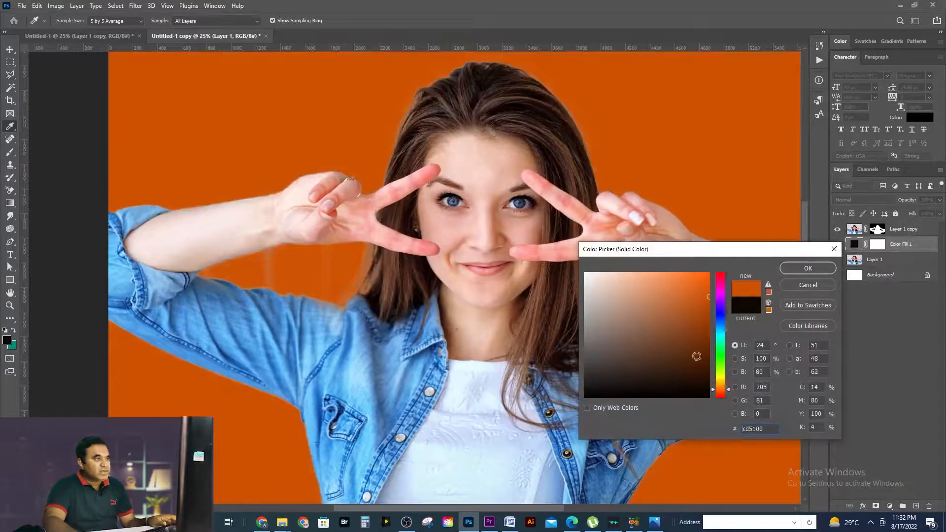
click(723, 328)
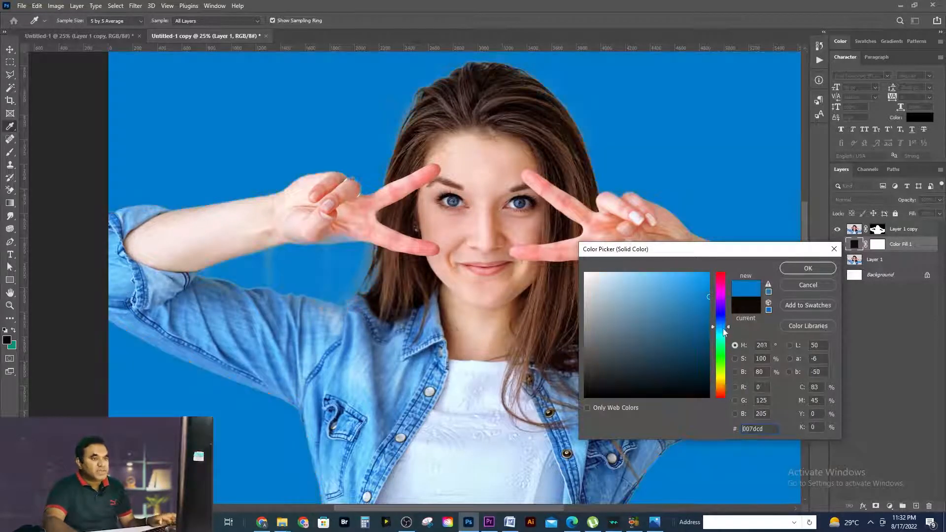
click(808, 268)
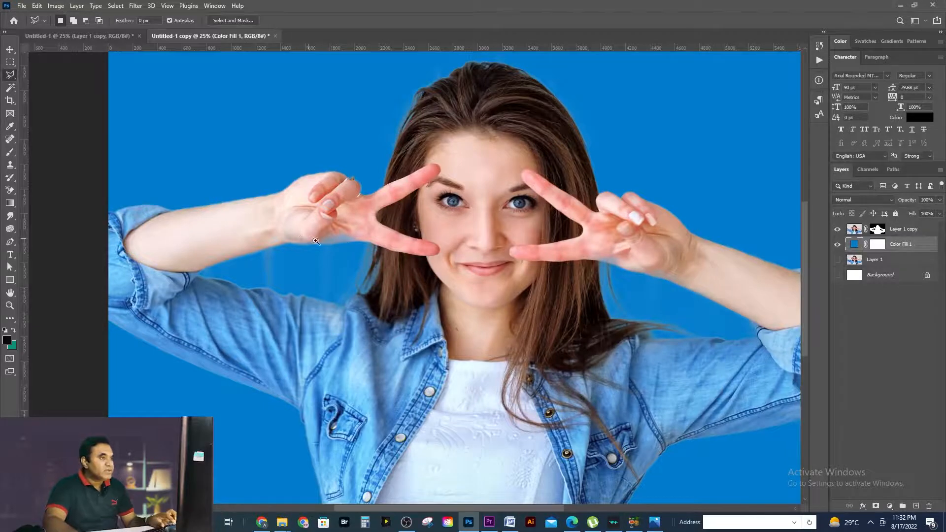
Paint the grey patches along the left-hand palm and forearm white in the Layer 1 copy mask, using a size 90 Overlay brush.
drag(316, 240, 503, 225)
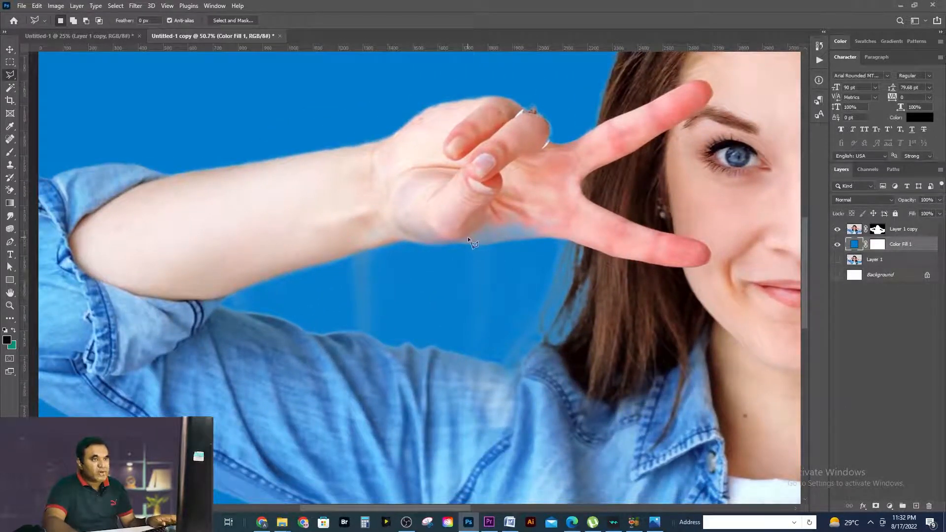
alt+click(878, 230)
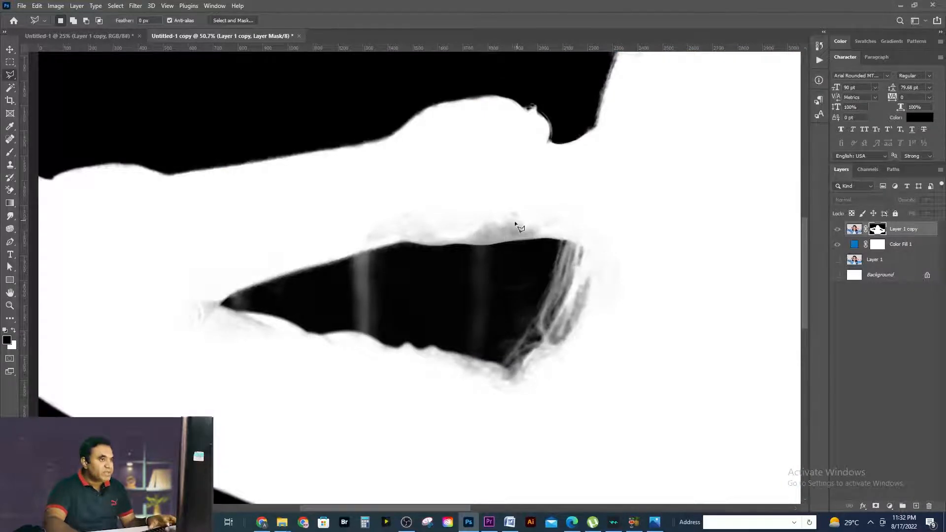
key(b)
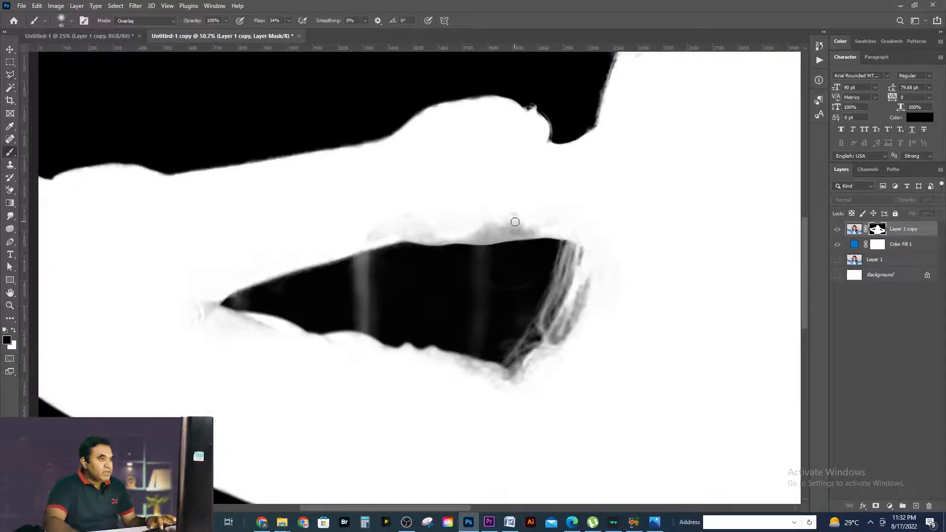
click(13, 330)
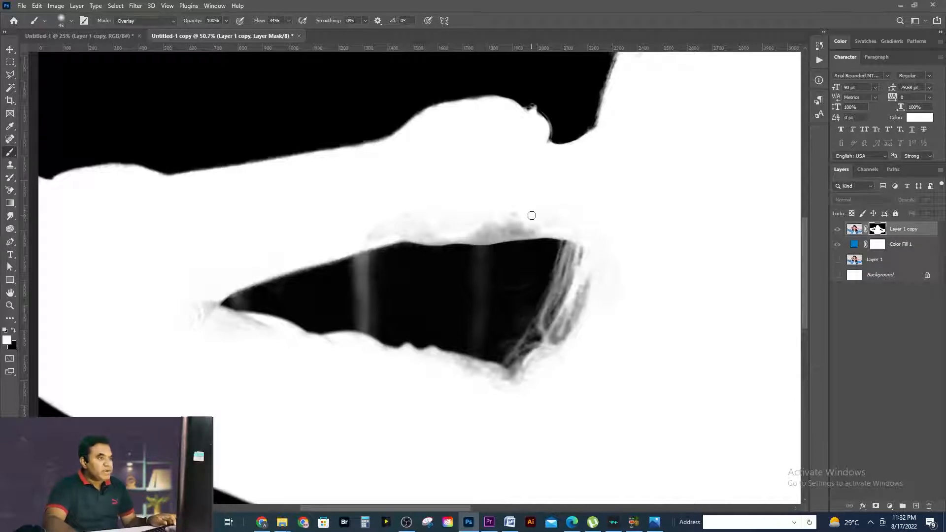
key(bracketright)
key(bracketright)
key(bracketright)
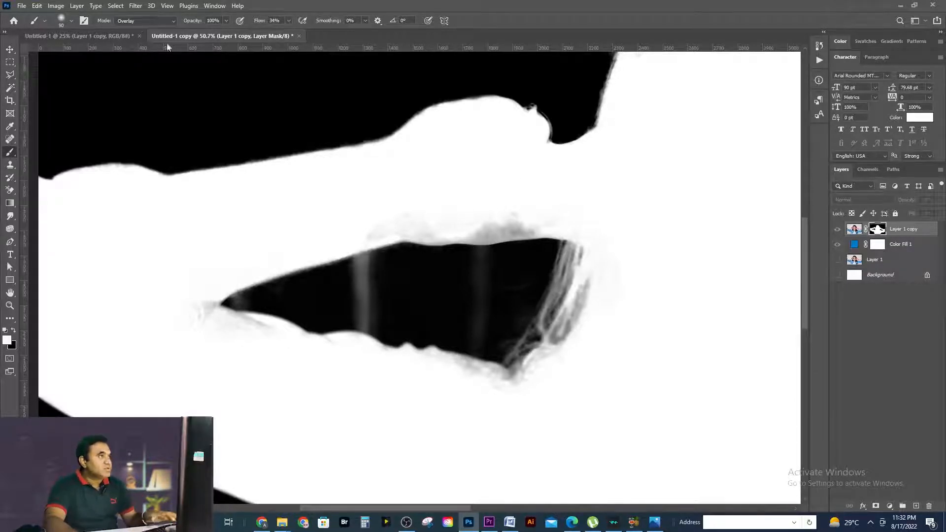
mouse_move(543, 223)
mouse_down()
mouse_move(467, 235)
mouse_move(514, 231)
mouse_move(503, 235)
mouse_move(532, 212)
mouse_up()
mouse_move(546, 228)
mouse_down()
mouse_move(568, 232)
mouse_move(416, 235)
mouse_move(466, 235)
mouse_move(387, 220)
mouse_up()
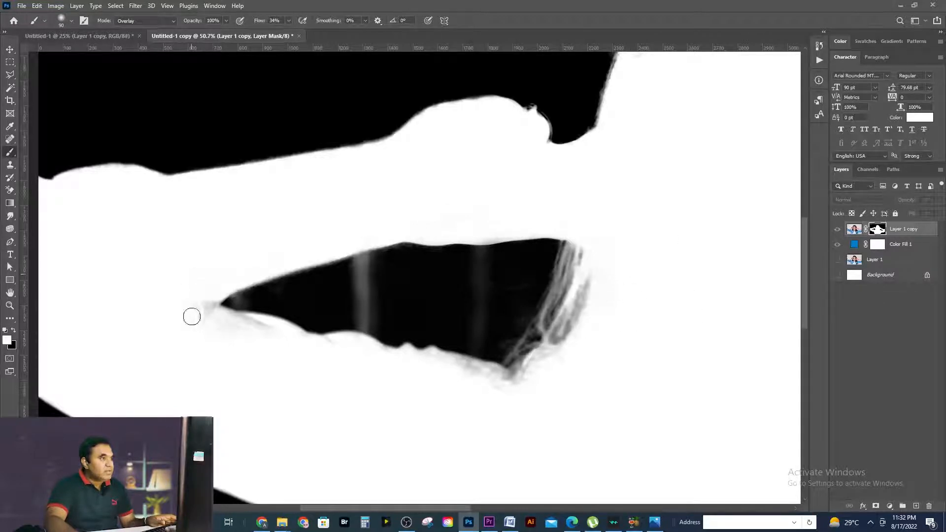
Whiten the mask along the elbow and upper edge of the left-hand sleeve, and return to the image view.
drag(192, 315, 259, 325)
mouse_move(396, 354)
mouse_down()
mouse_move(517, 387)
mouse_move(433, 359)
mouse_move(398, 361)
mouse_up()
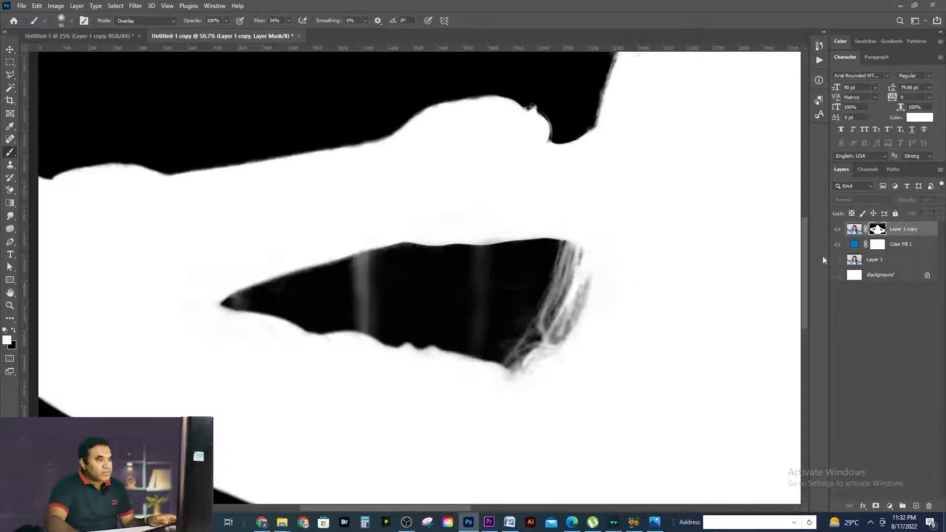
alt+click(878, 230)
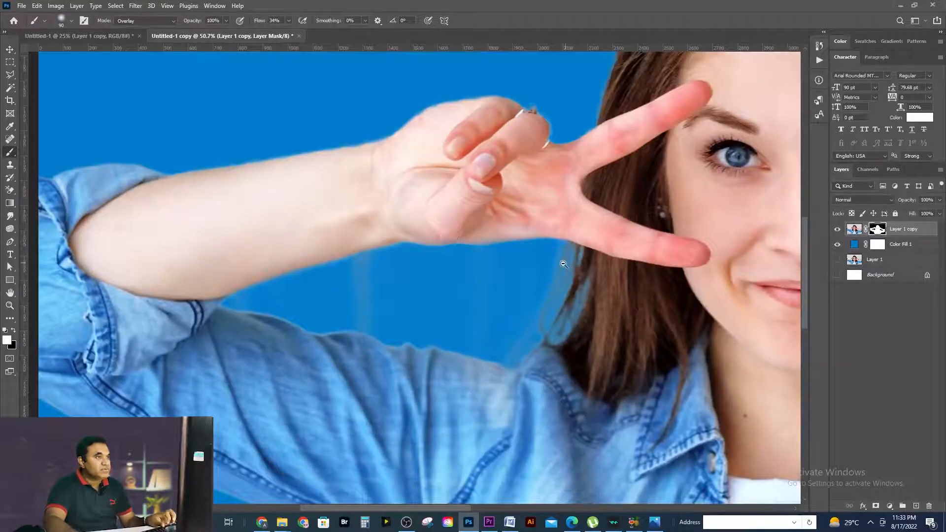
Paint the grey areas along the lower edge of the right-hand palm and forearm white in the Layer 1 copy mask.
scroll(636, 261, down, 2)
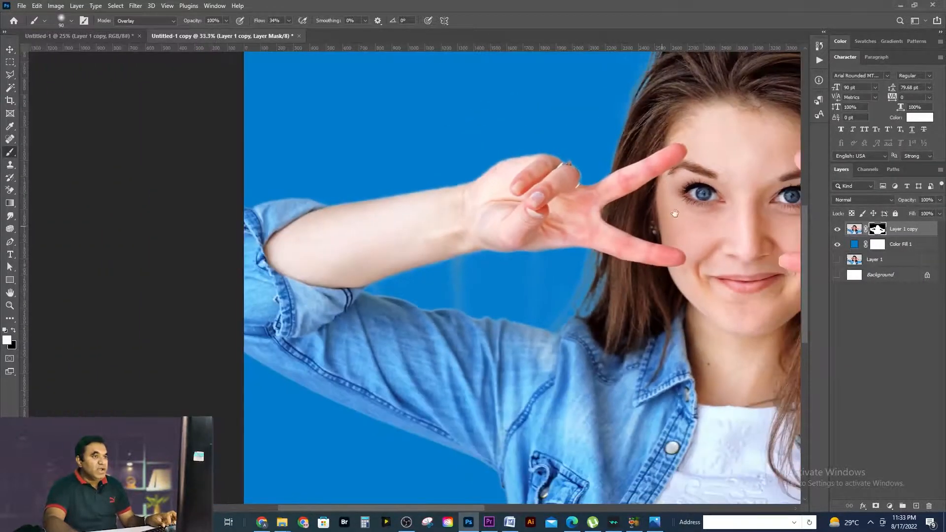
drag(675, 214, 515, 321)
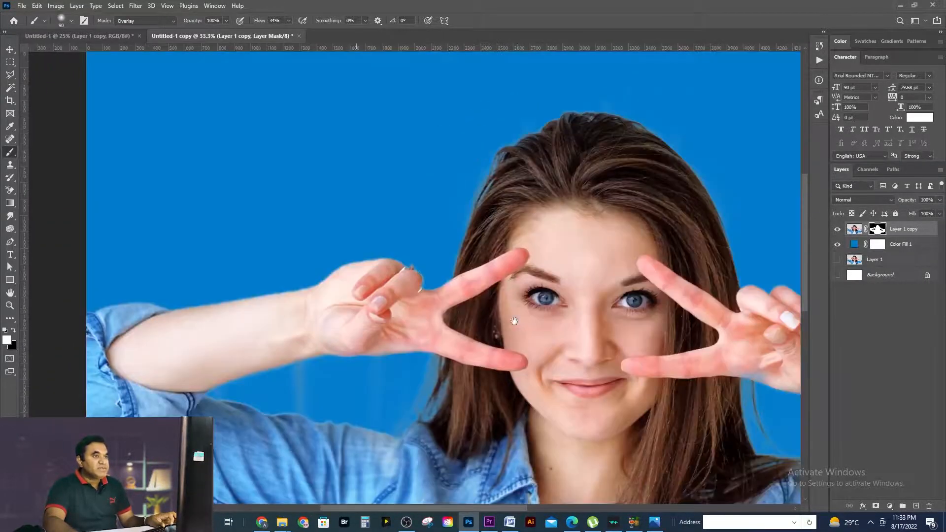
drag(684, 407, 443, 178)
drag(654, 288, 519, 345)
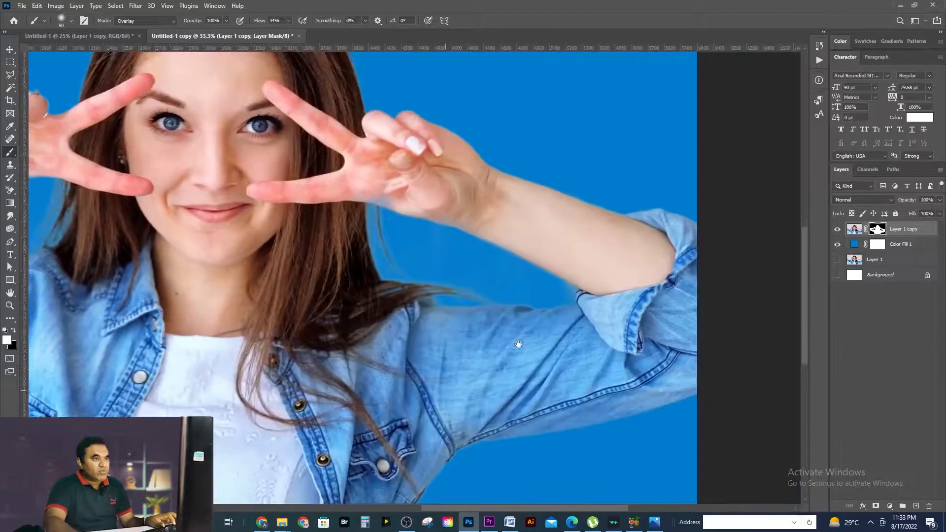
drag(362, 203, 416, 217)
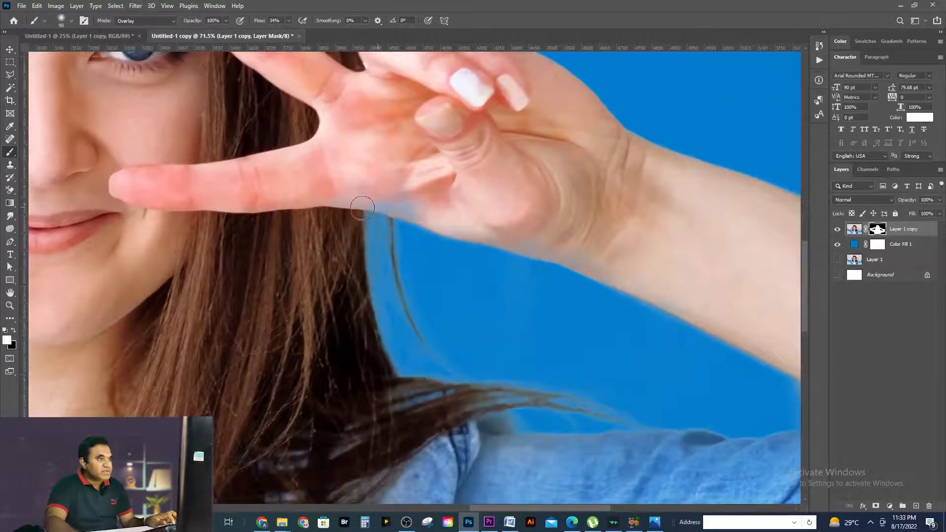
drag(374, 195, 430, 210)
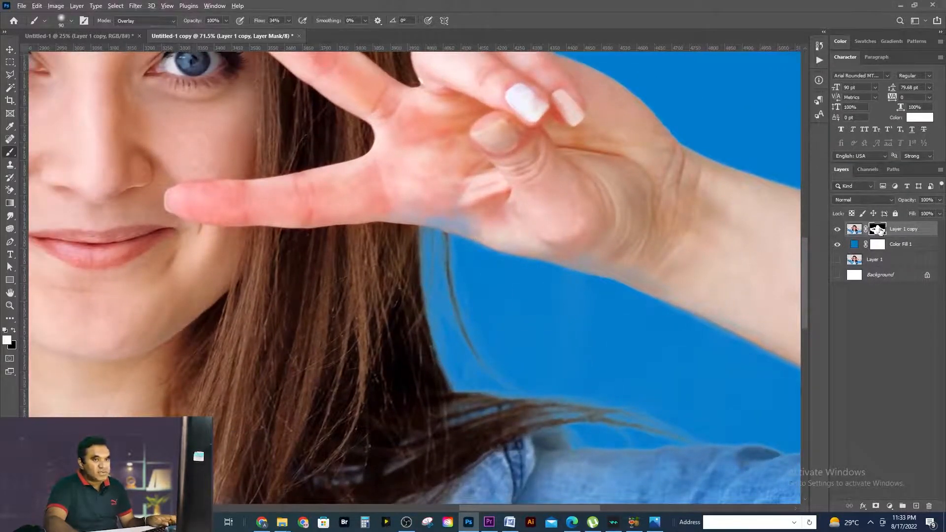
alt+click(880, 230)
mouse_move(422, 207)
mouse_down()
mouse_move(530, 236)
mouse_move(440, 224)
mouse_move(471, 192)
mouse_up()
mouse_move(660, 259)
mouse_down()
mouse_move(534, 237)
mouse_move(772, 337)
mouse_move(708, 299)
mouse_move(606, 262)
mouse_move(467, 225)
mouse_up()
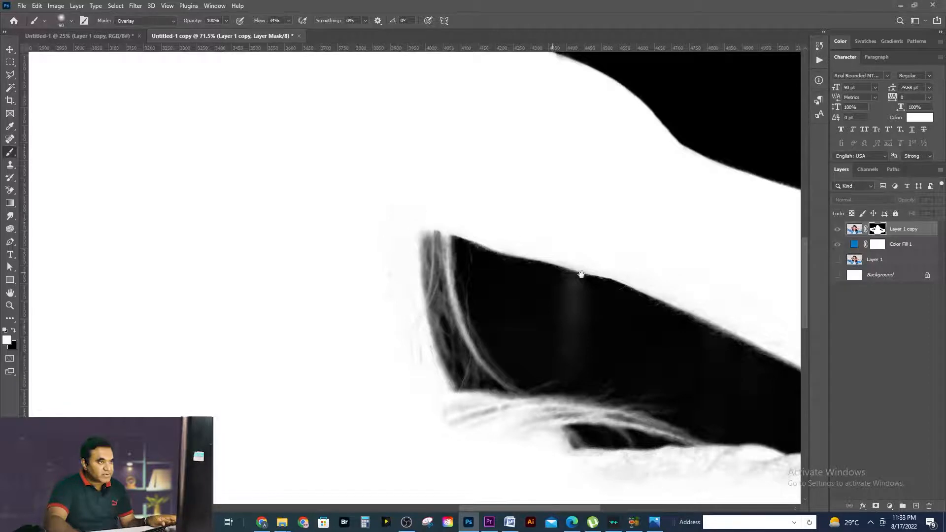
drag(726, 311, 477, 260)
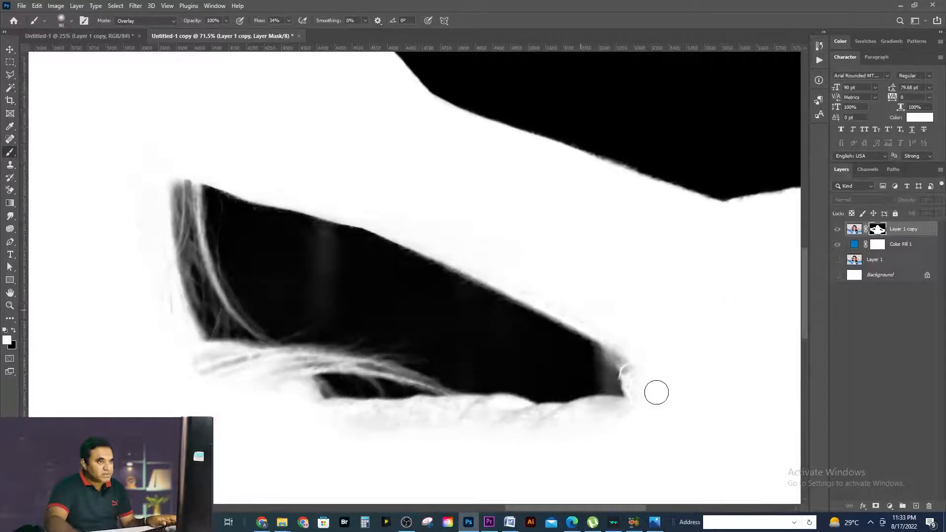
Whiten the mask along the right-hand sleeve's elbow and upper edge, and return to the image view of the cutout.
drag(655, 393, 534, 421)
drag(392, 209, 668, 333)
drag(524, 217, 346, 216)
alt+click(346, 216)
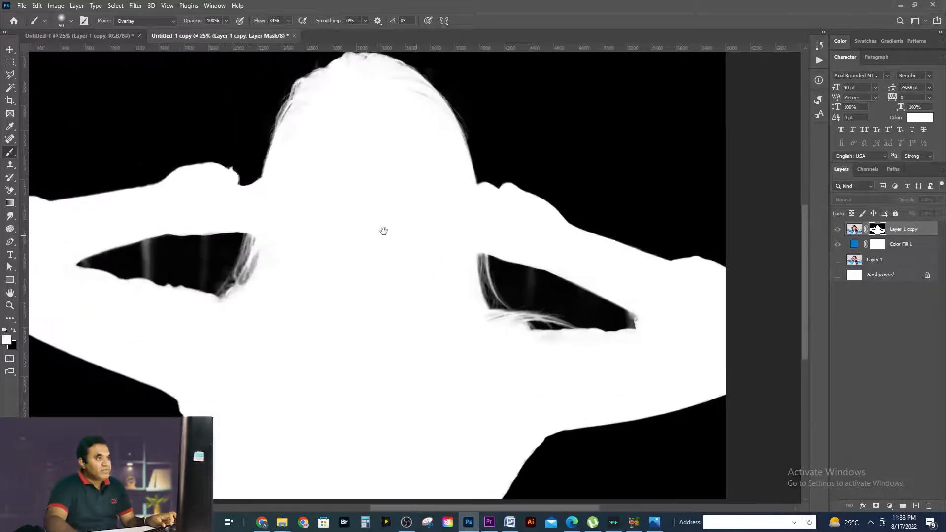
alt+click(878, 230)
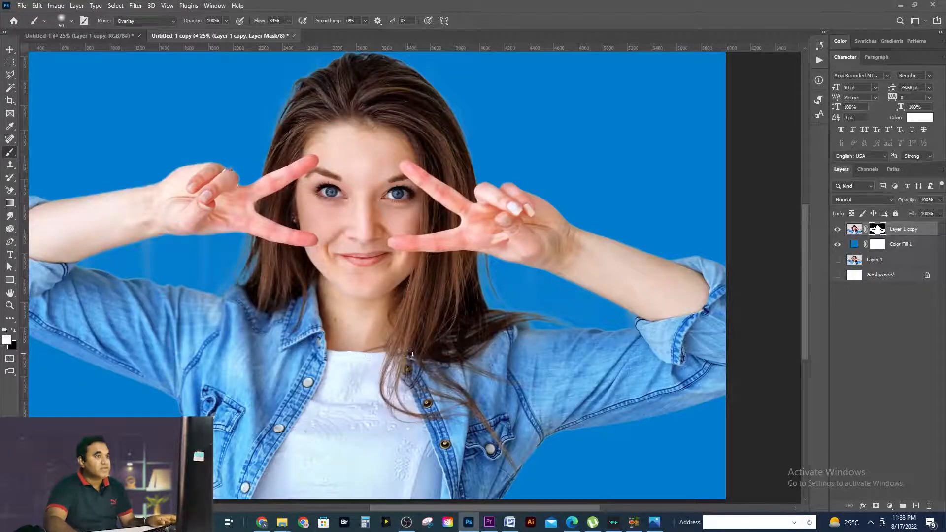
drag(359, 291, 453, 299)
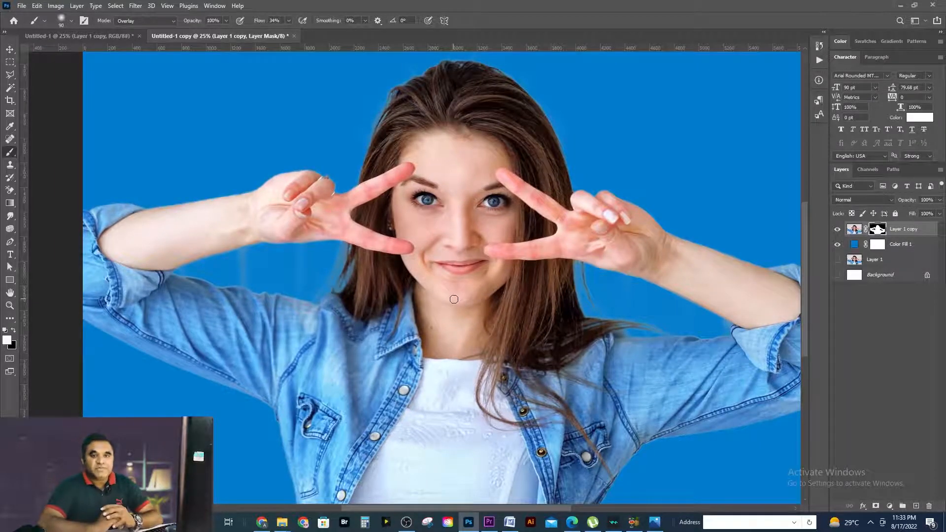